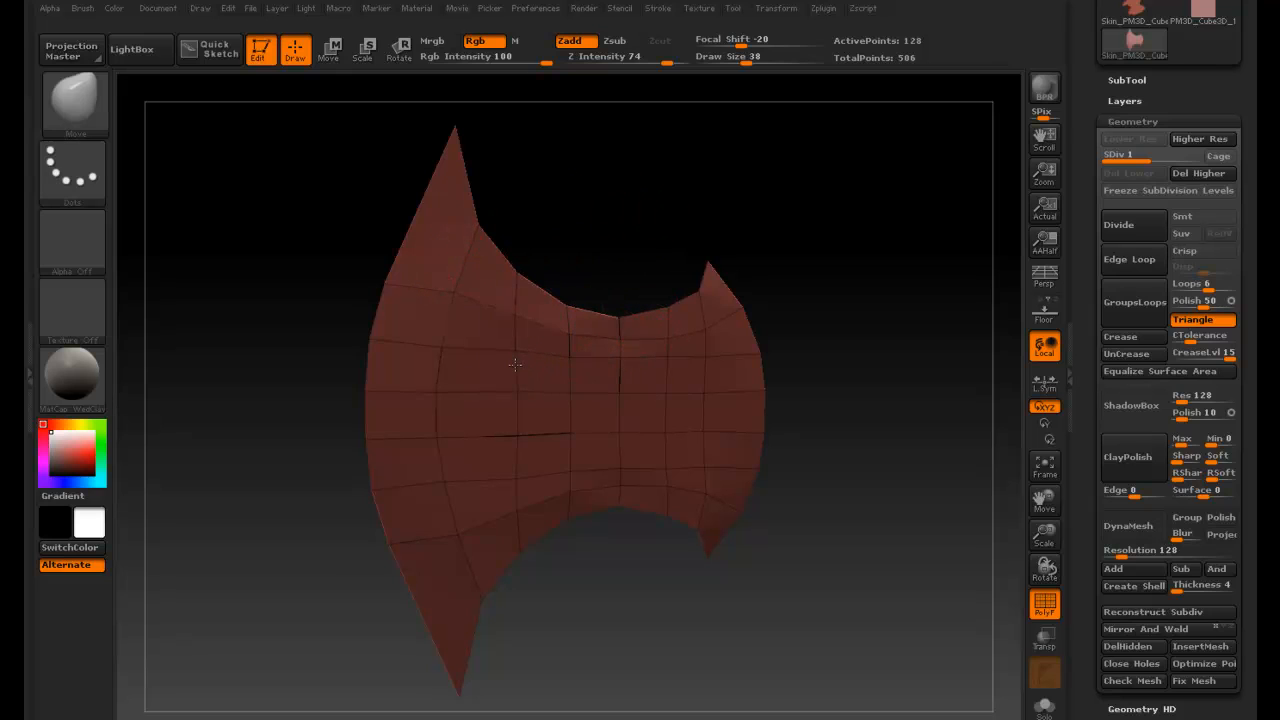
# - Delete the mesh's higher subdivision levels and subdivide it once
pyautogui.moveTo(563, 238); pyautogui.dragTo(591, 246)
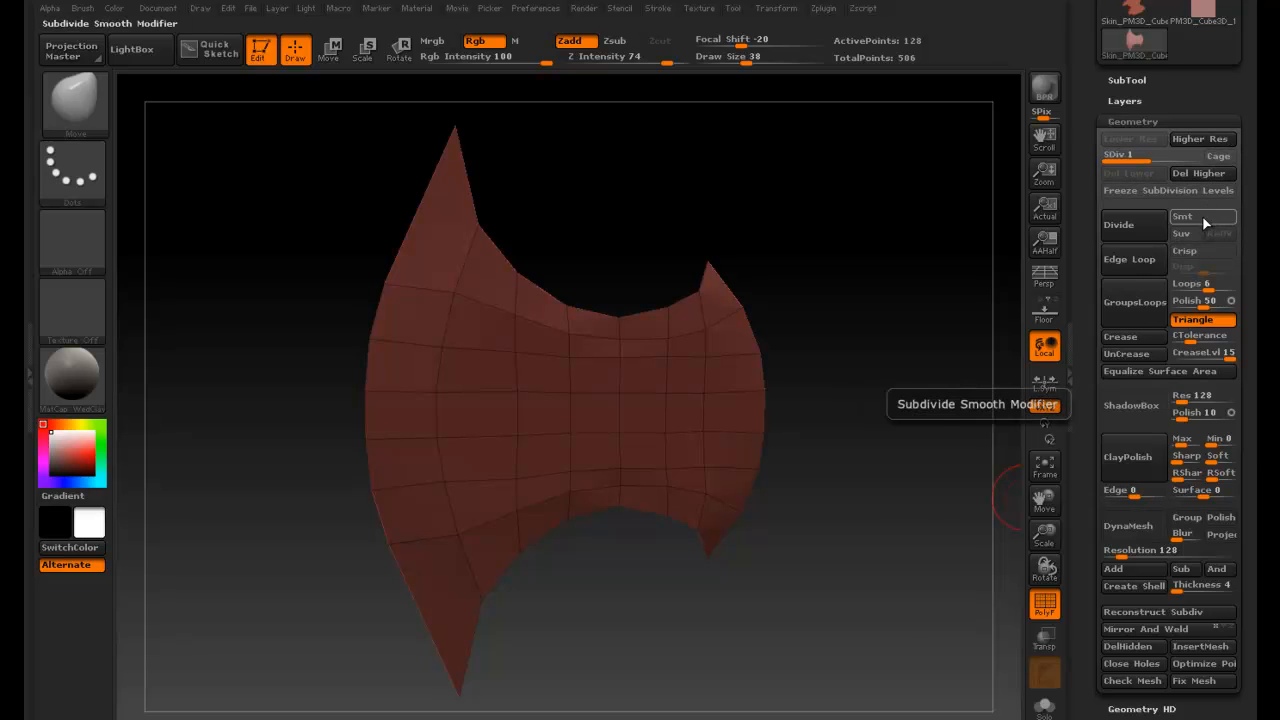
pyautogui.click(1122, 229)
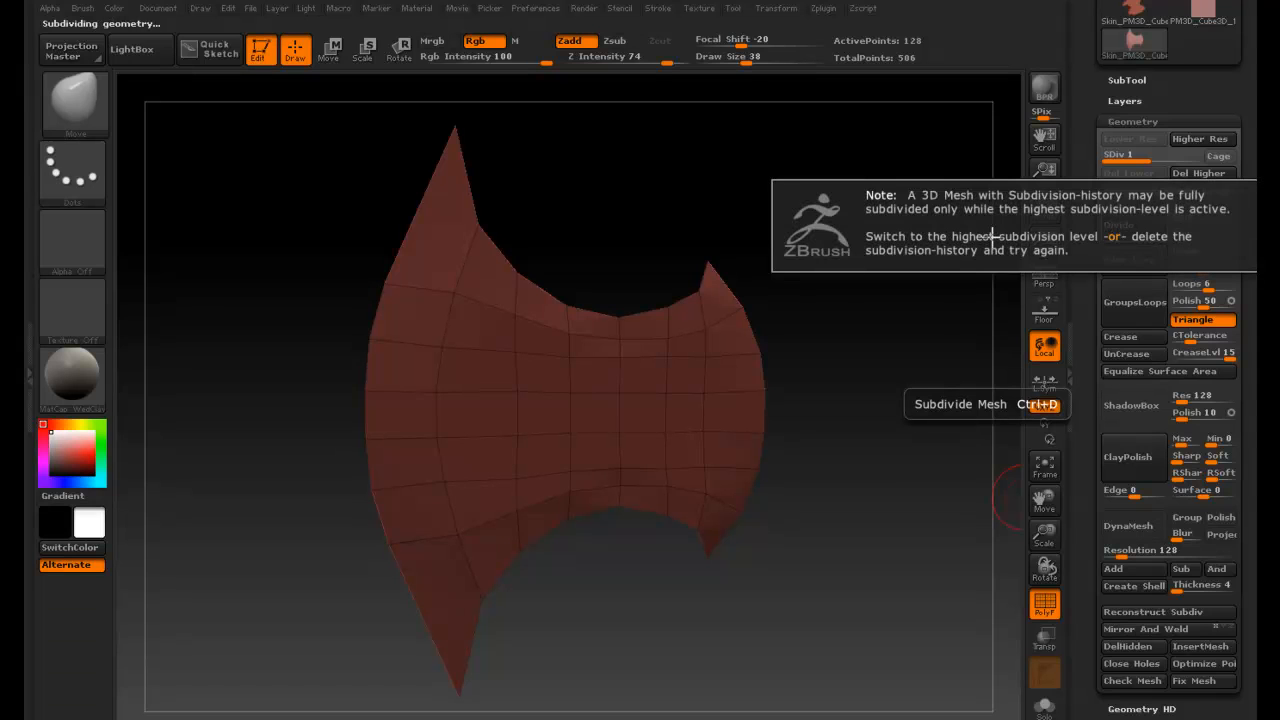
pyautogui.click(1199, 173)
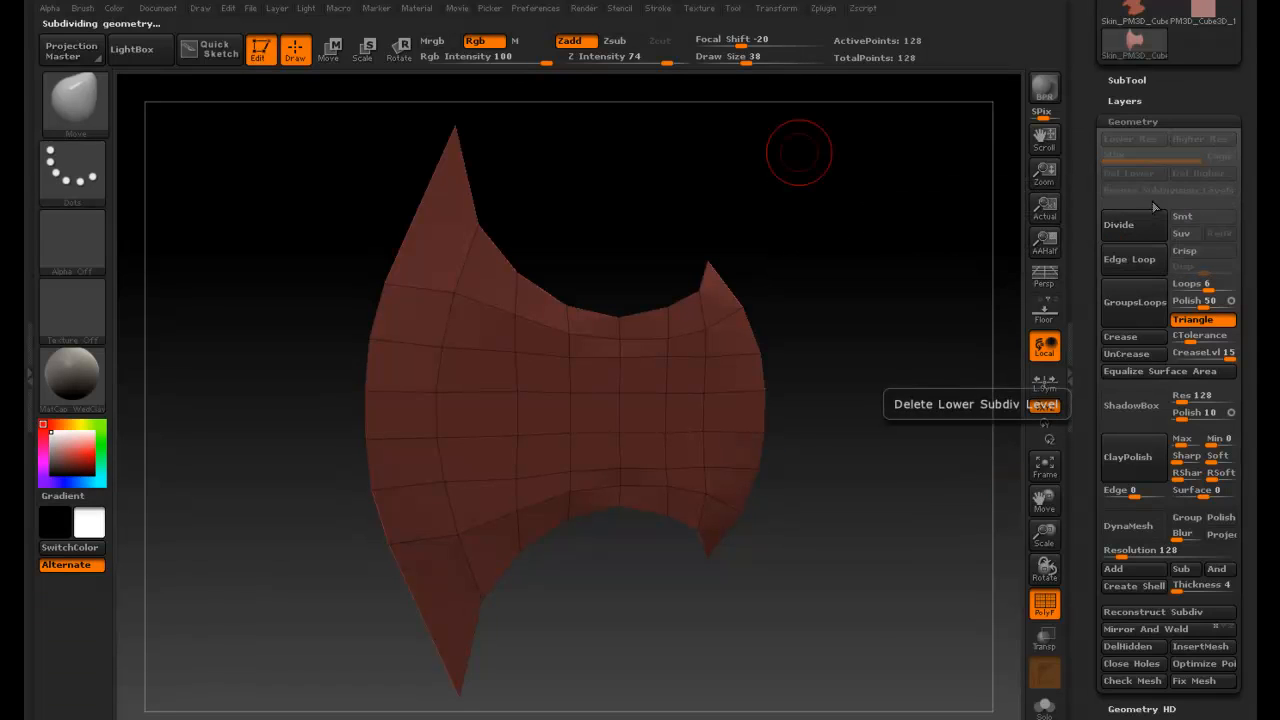
pyautogui.click(1120, 225)
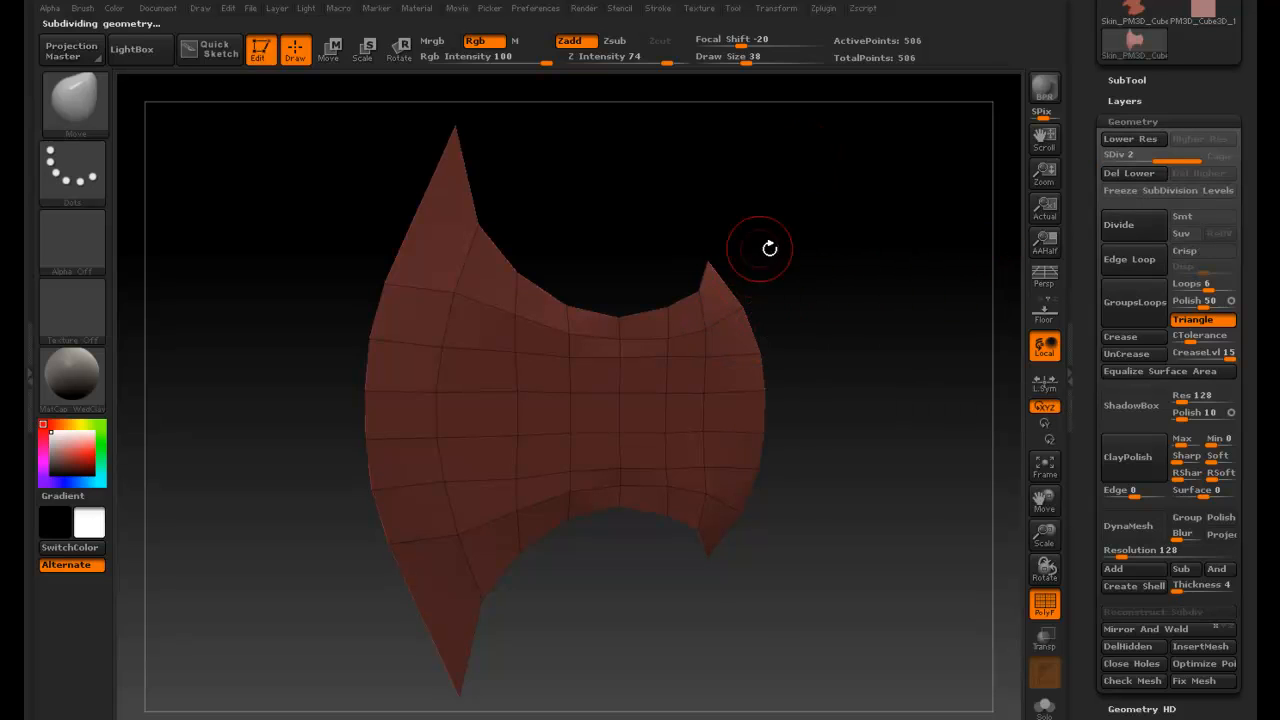
# - Turn off the polyframe wireframe display on the blade mesh
pyautogui.moveTo(797, 269)
pyautogui.mouseDown()
pyautogui.moveTo(769, 249)
pyautogui.moveTo(800, 251)
pyautogui.mouseUp()
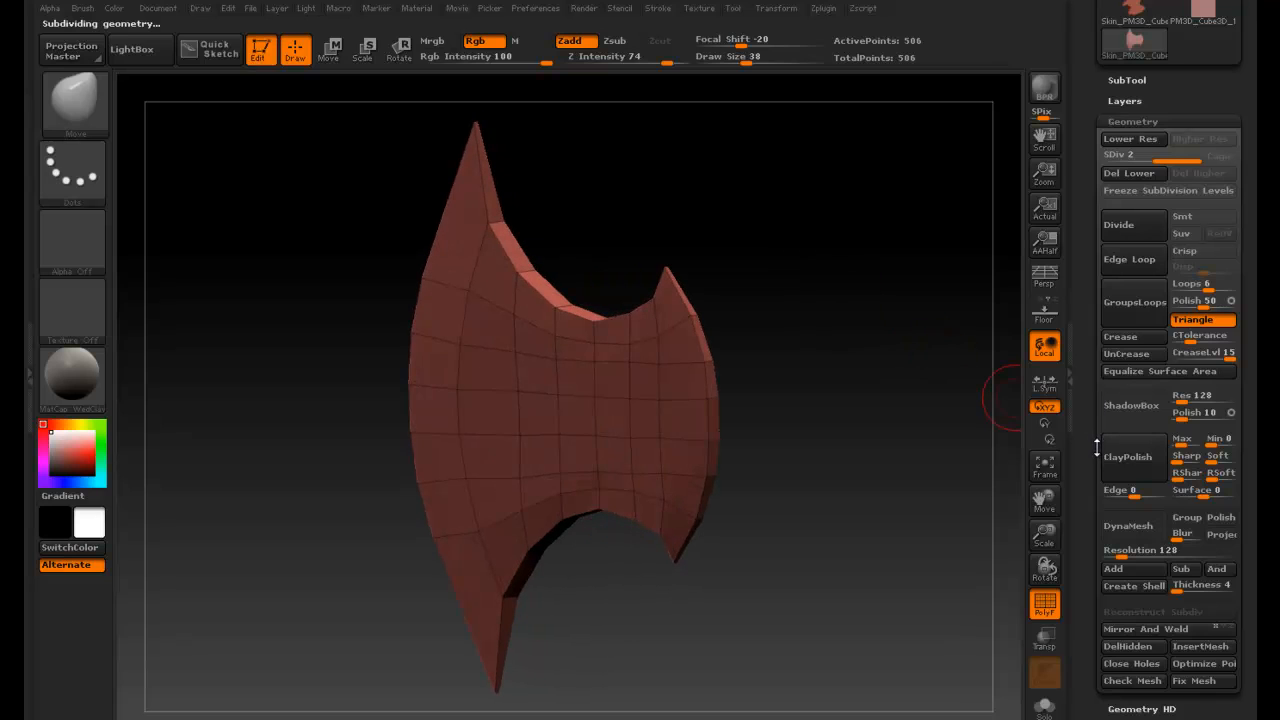
pyautogui.scroll(-2, 1083, 459)
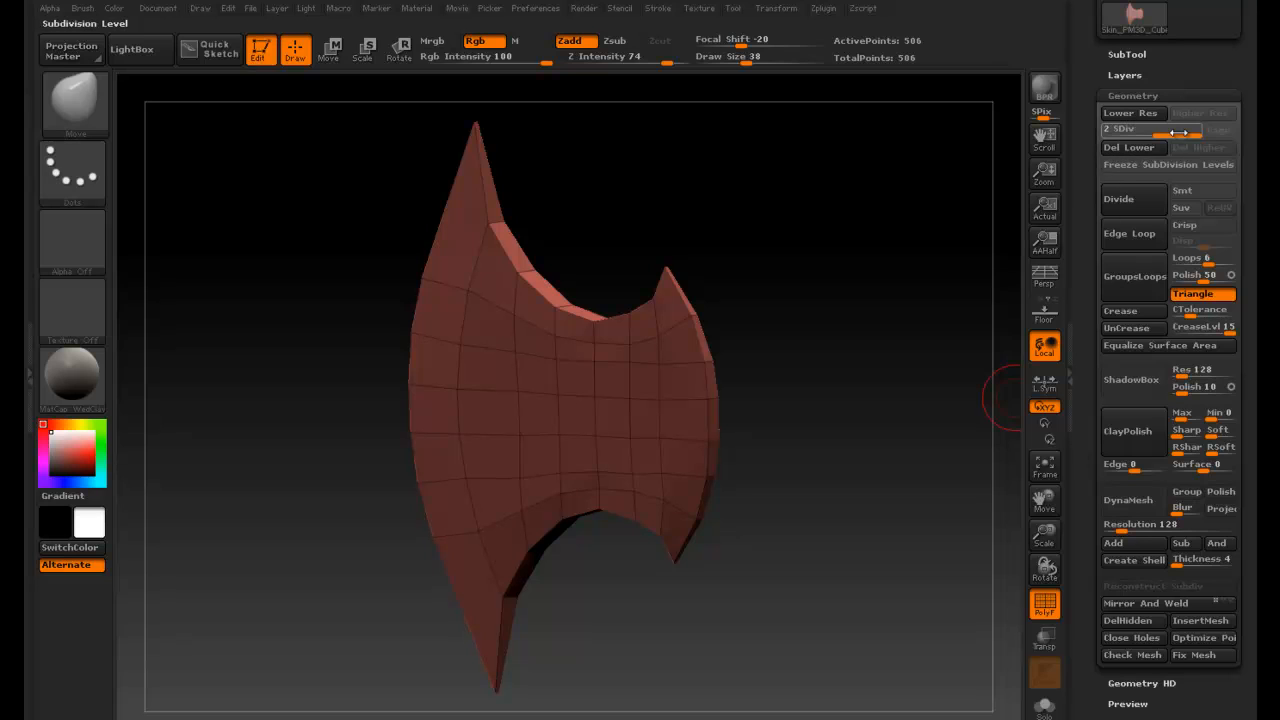
pyautogui.click(1127, 133)
pyautogui.click(1186, 133)
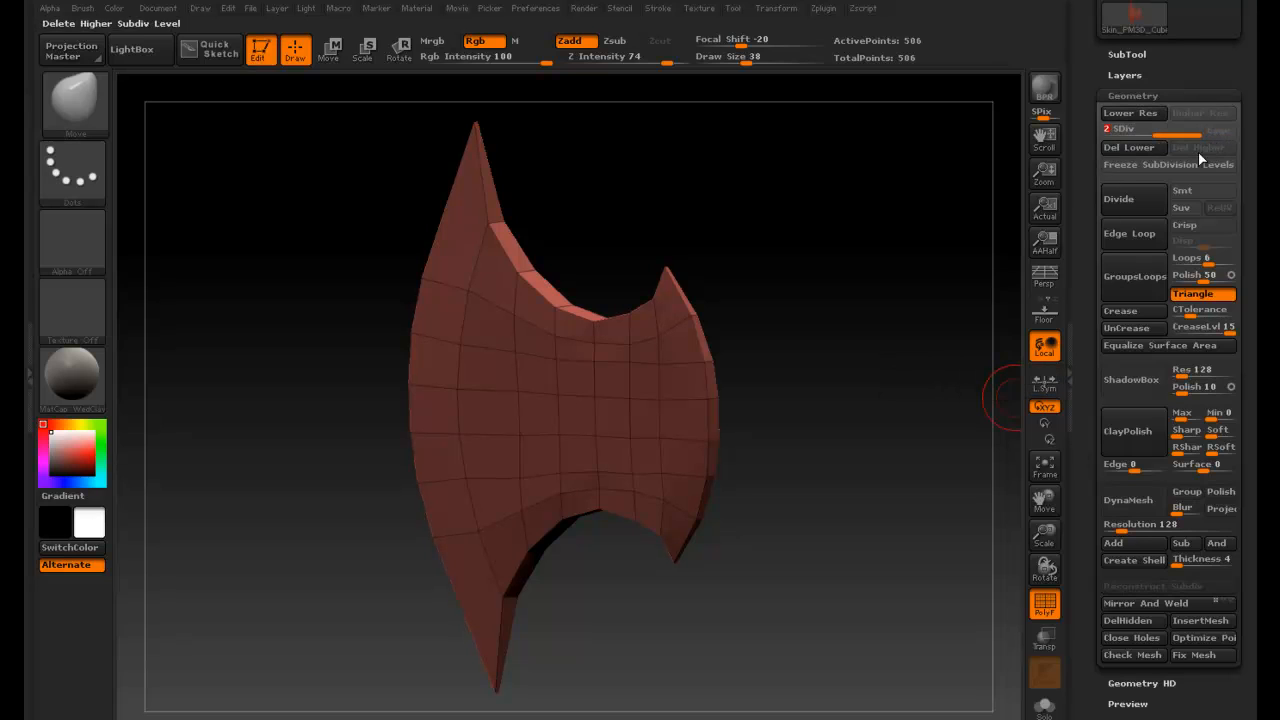
pyautogui.moveTo(790, 352); pyautogui.dragTo(861, 331)
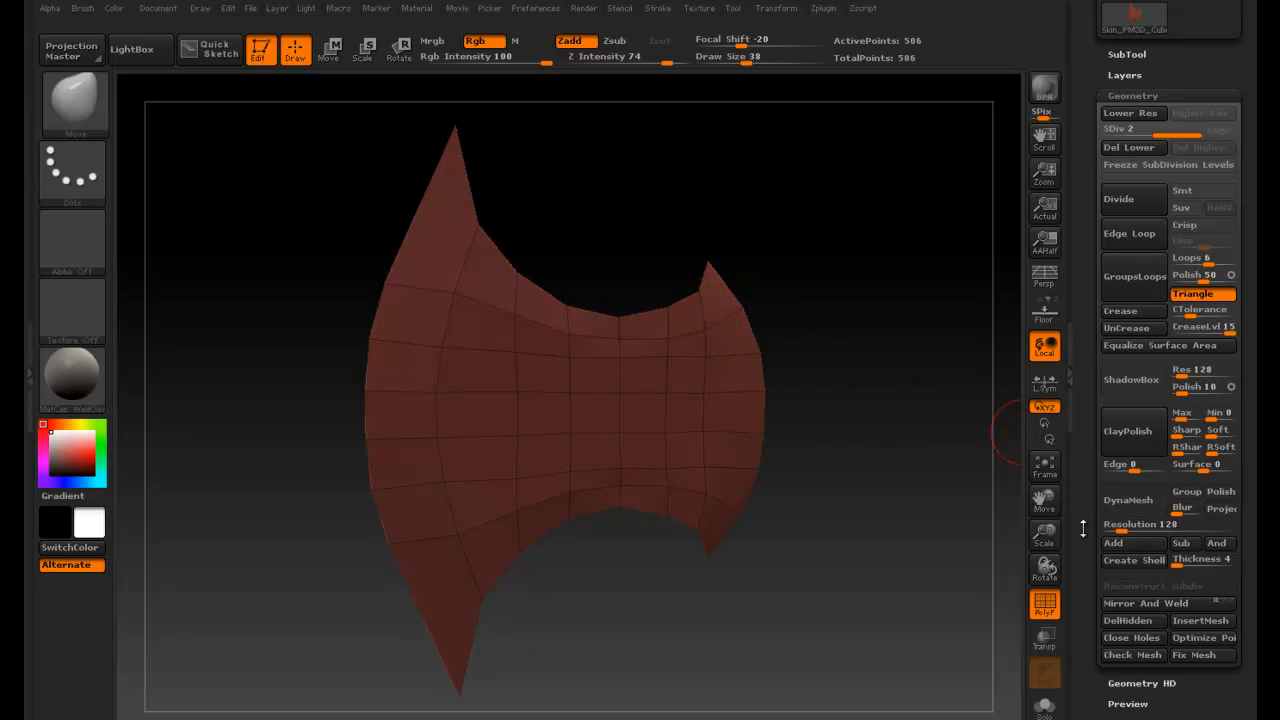
pyautogui.moveTo(1088, 597); pyautogui.dragTo(1092, 466)
pyautogui.click(1044, 603)
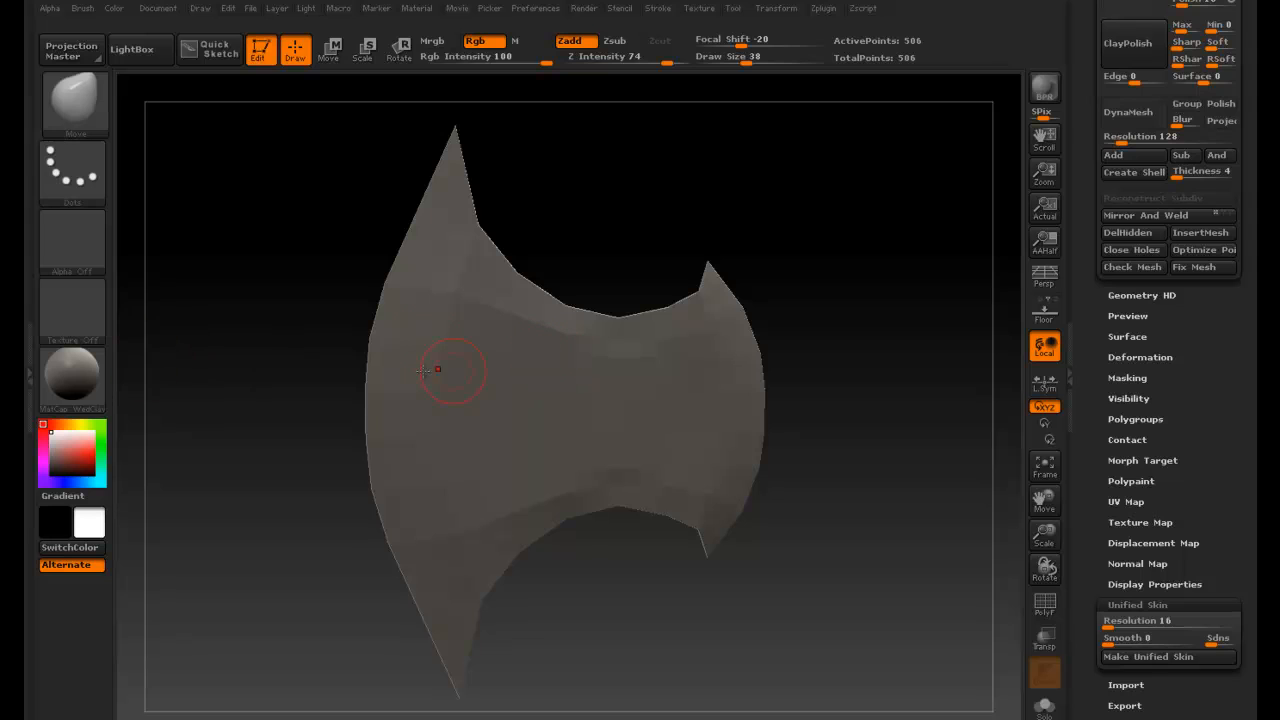
# - Subdivide the blade mesh repeatedly up to subdivision level 5
pyautogui.moveTo(858, 347)
pyautogui.mouseDown()
pyautogui.moveTo(780, 363)
pyautogui.moveTo(980, 381)
pyautogui.moveTo(857, 374)
pyautogui.mouseUp()
pyautogui.moveTo(780, 360); pyautogui.dragTo(621, 363)
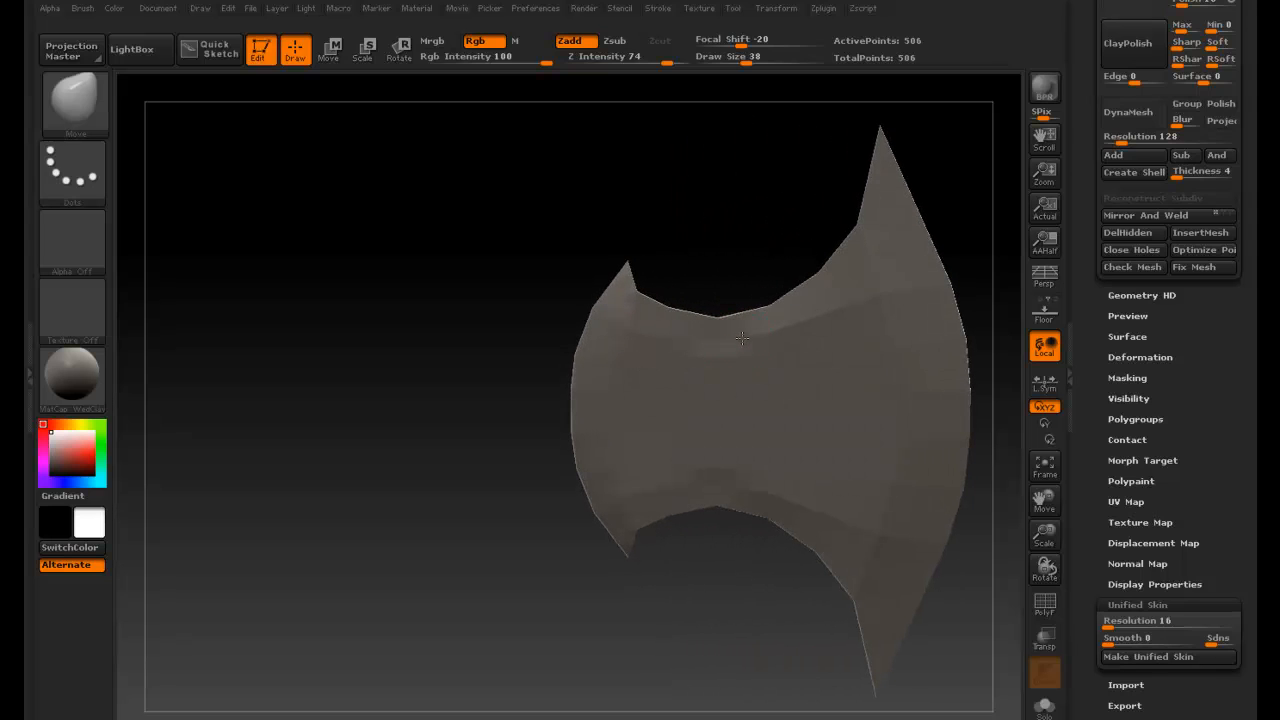
pyautogui.moveTo(697, 249); pyautogui.dragTo(751, 240)
pyautogui.moveTo(504, 340); pyautogui.dragTo(661, 331)
pyautogui.keyDown('alt'); pyautogui.moveTo(729, 234); pyautogui.dragTo(620, 240); pyautogui.keyUp('alt')
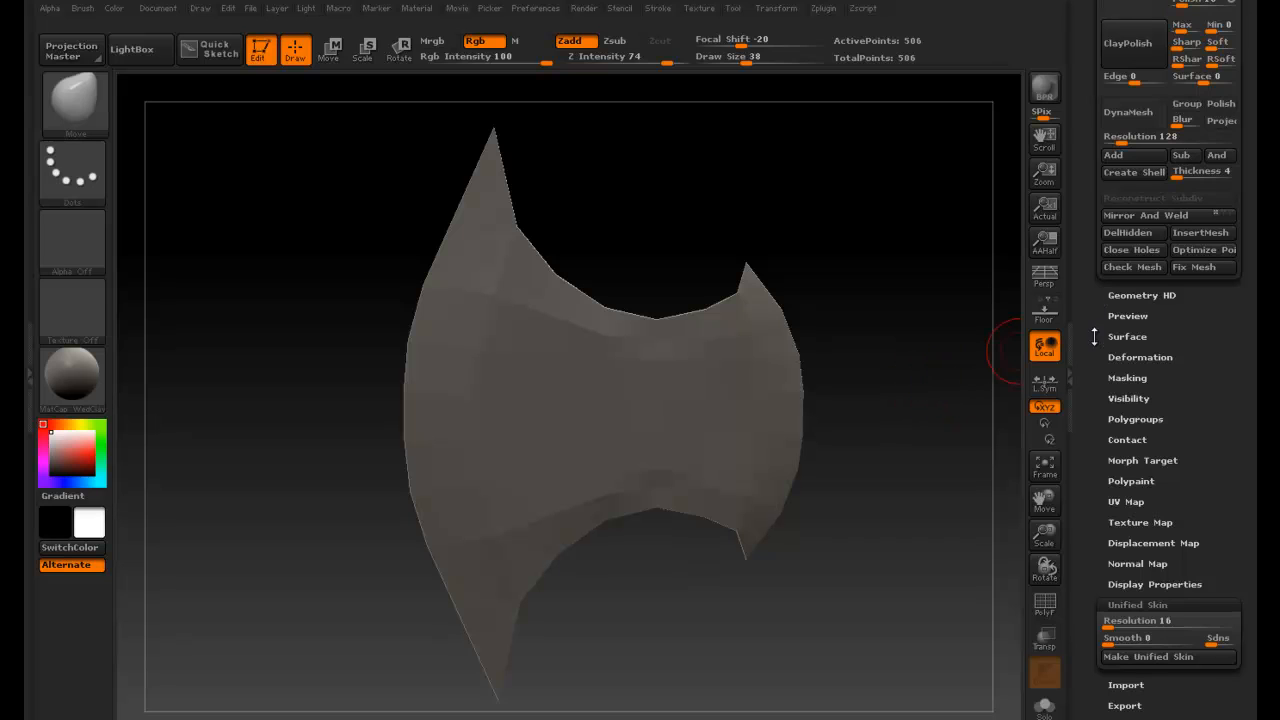
pyautogui.moveTo(1103, 345); pyautogui.dragTo(1099, 472)
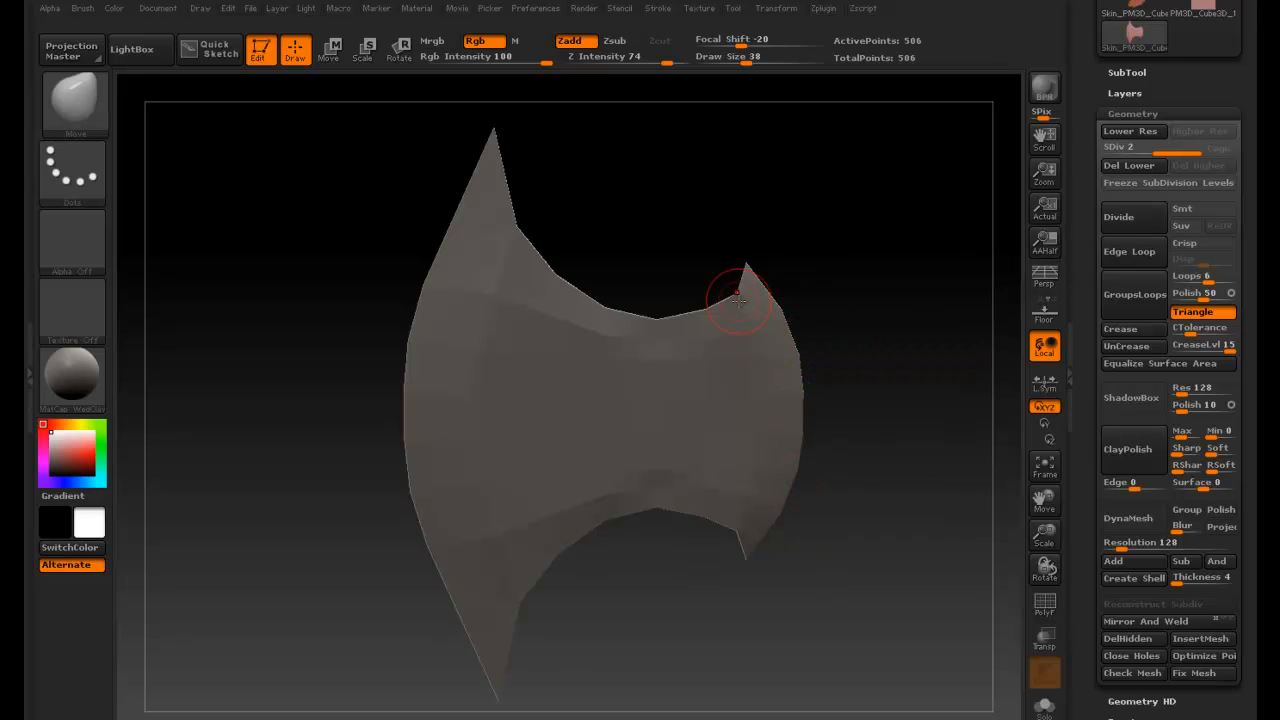
pyautogui.moveTo(726, 191); pyautogui.dragTo(659, 197)
pyautogui.click(1128, 225)
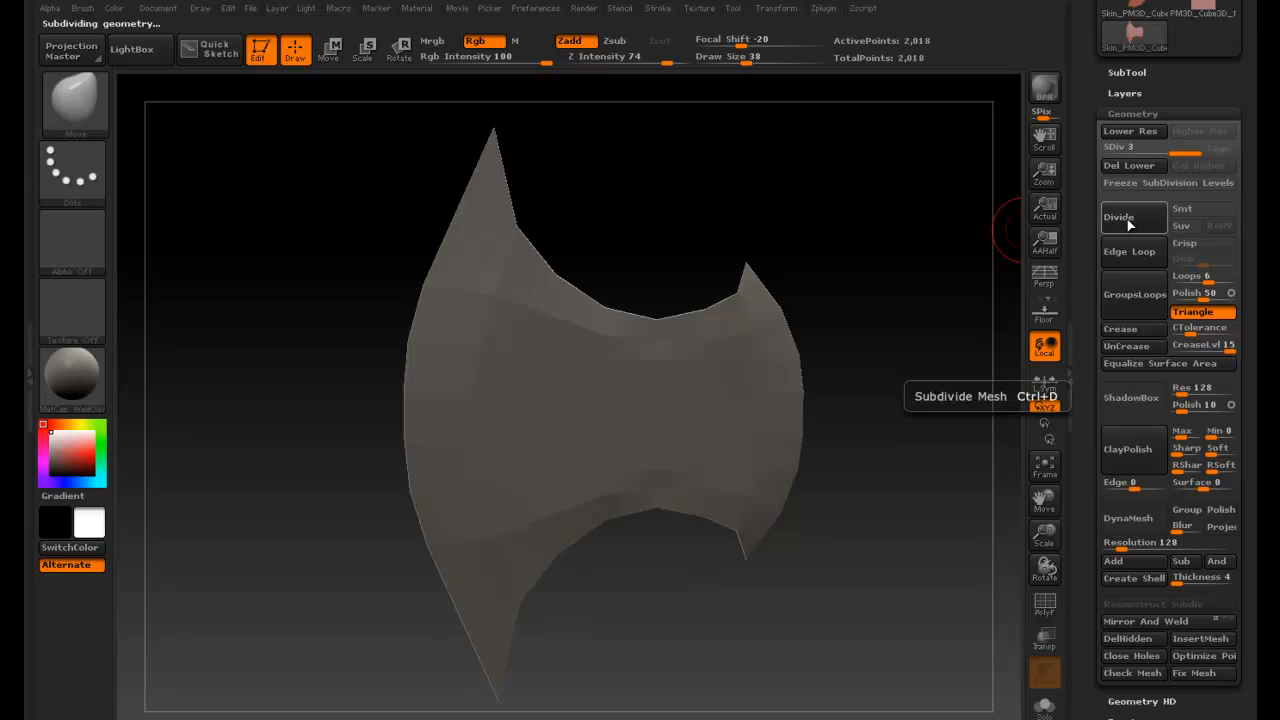
pyautogui.click(1130, 221)
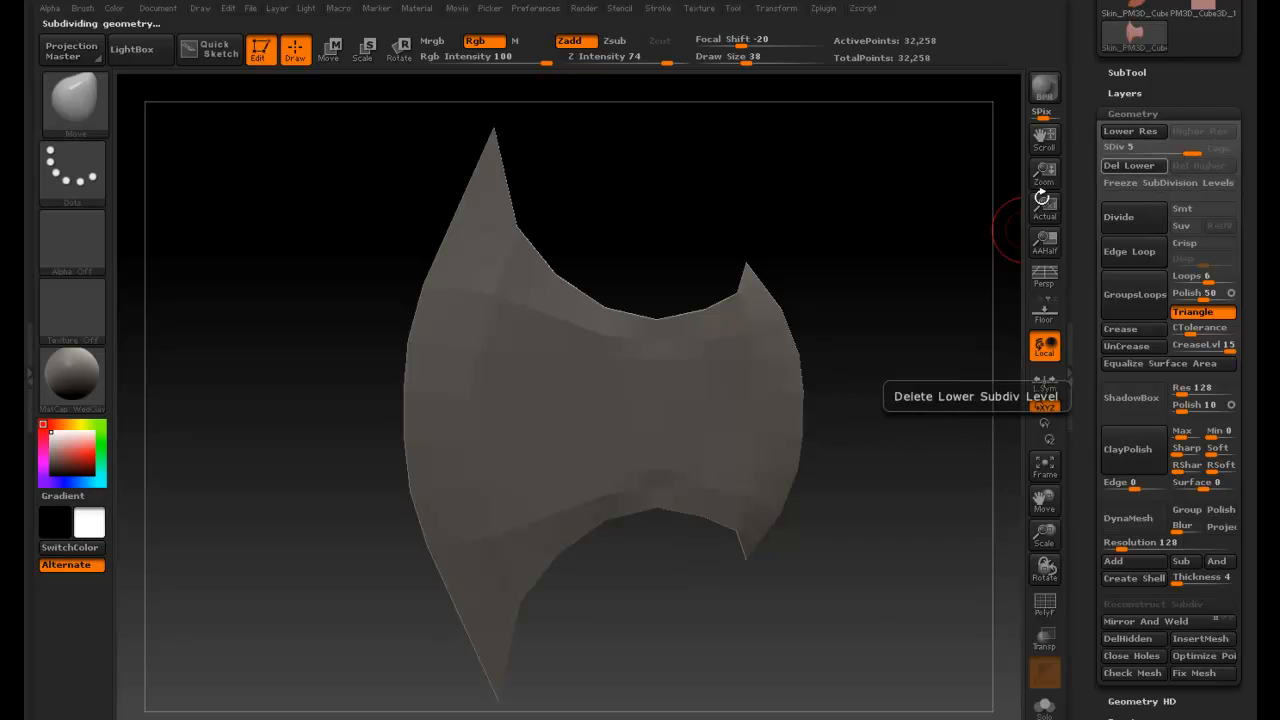
# - Inspect the subdivided blade mesh from different angles
pyautogui.moveTo(975, 246); pyautogui.dragTo(910, 232)
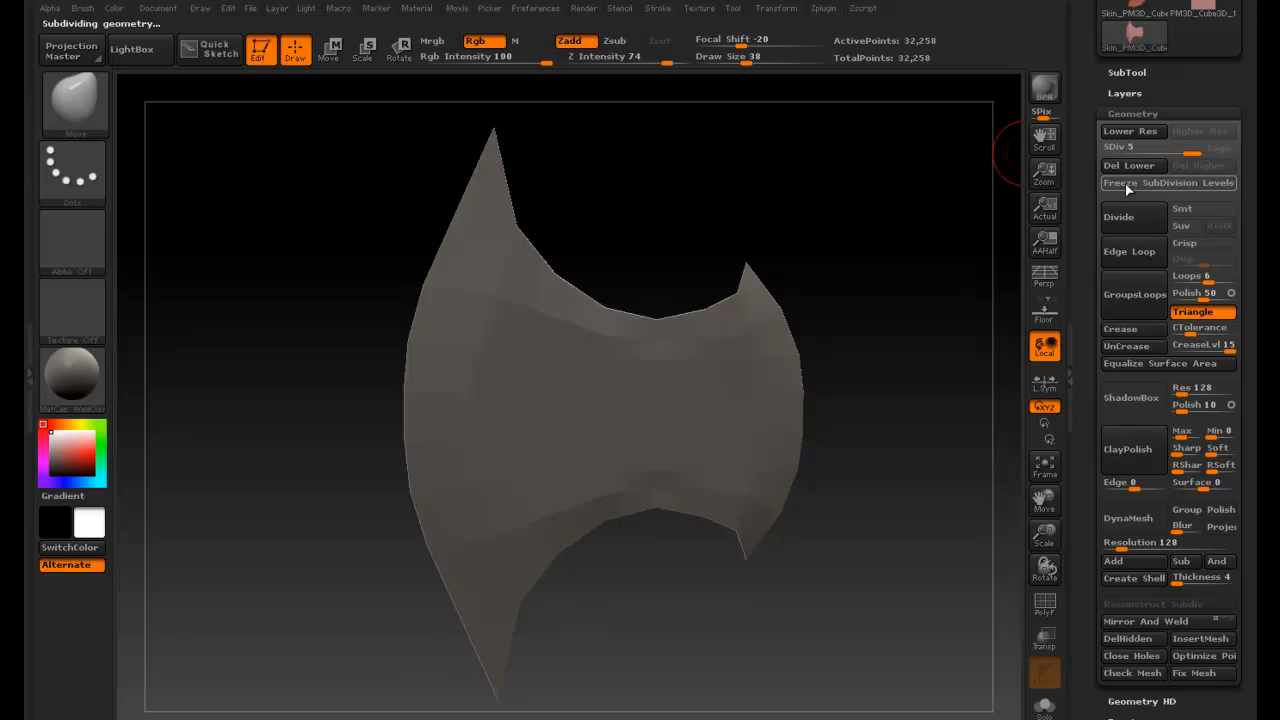
pyautogui.click(1143, 134)
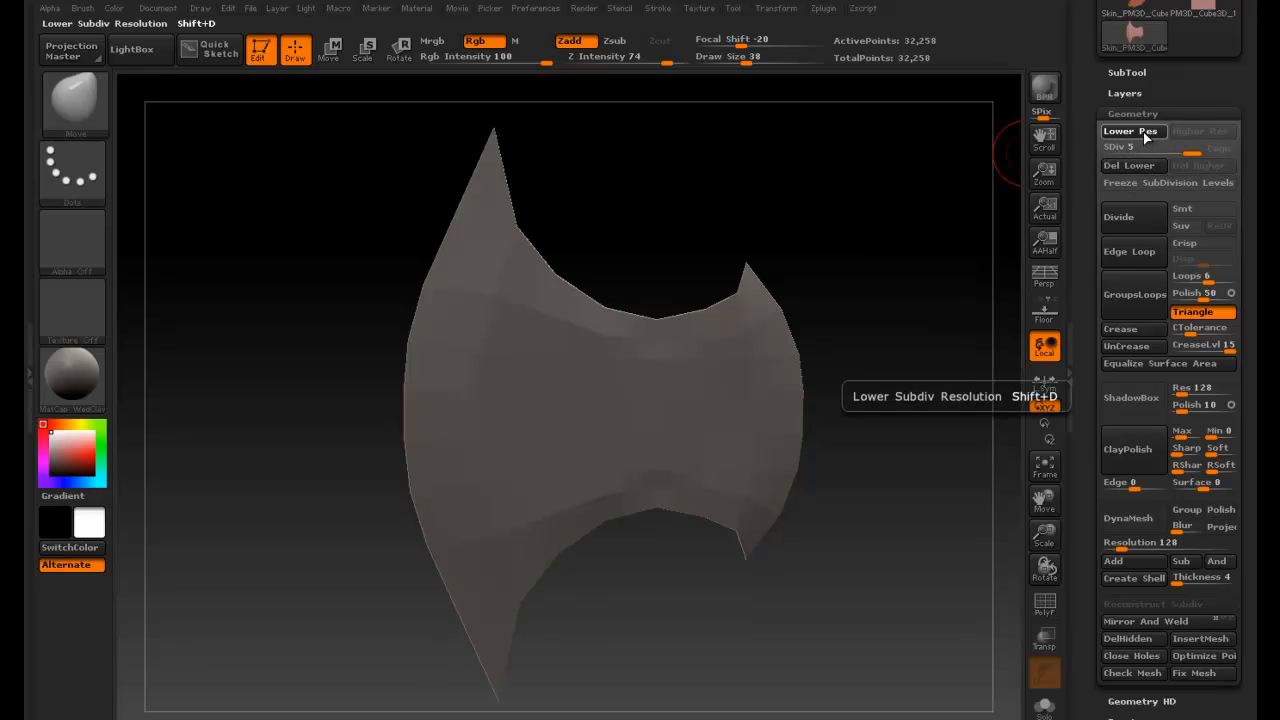
pyautogui.click(1205, 133)
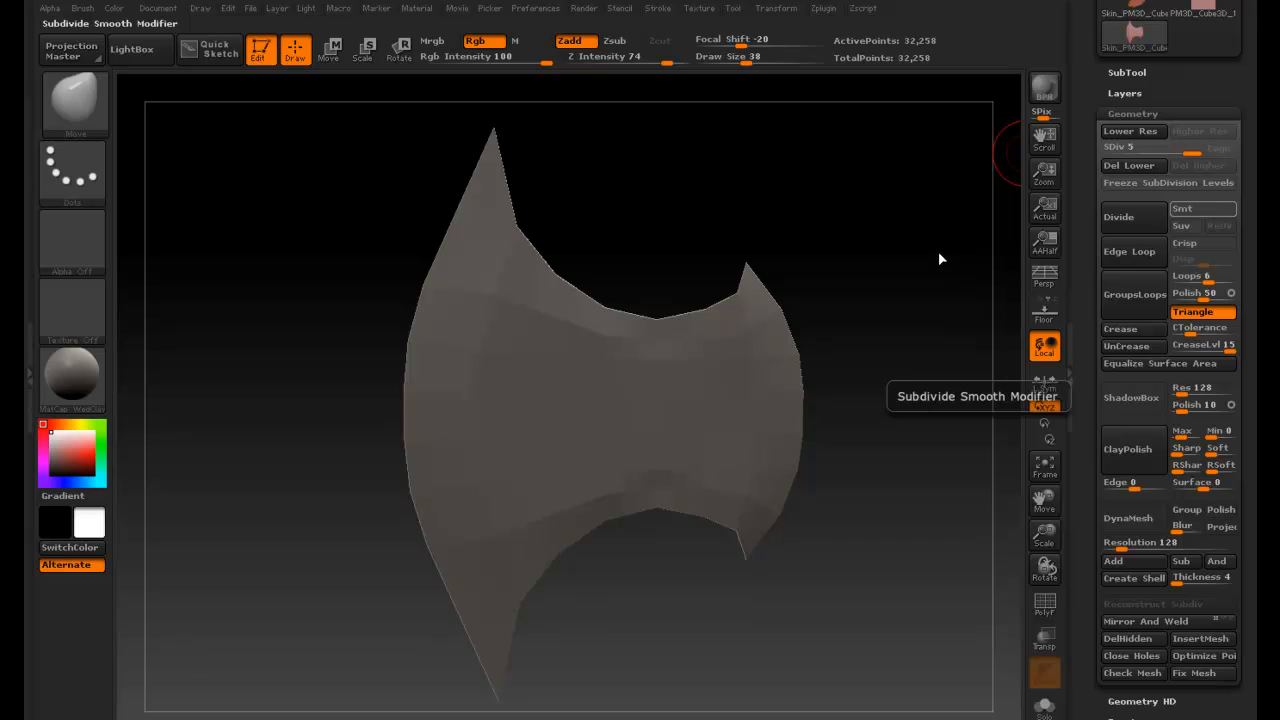
pyautogui.moveTo(895, 225); pyautogui.dragTo(591, 277)
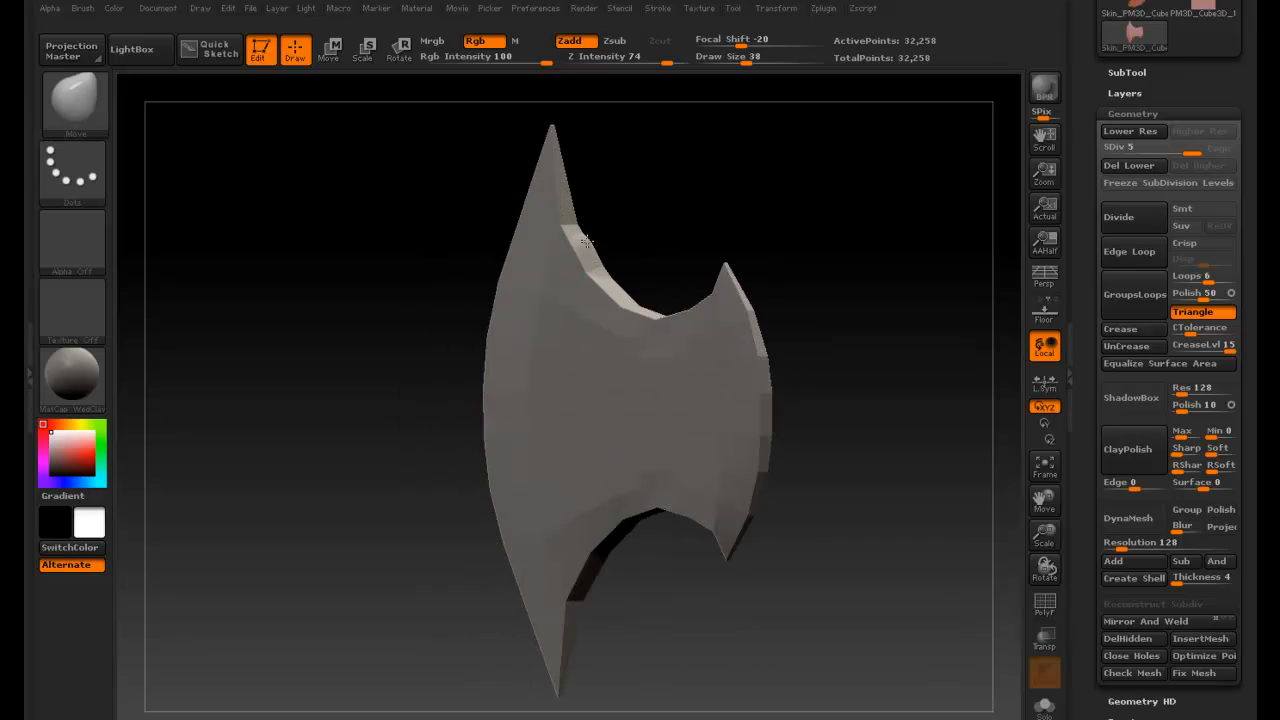
pyautogui.moveTo(590, 250)
pyautogui.mouseDown()
pyautogui.moveTo(609, 206)
pyautogui.moveTo(631, 215)
pyautogui.moveTo(617, 242)
pyautogui.moveTo(583, 164)
pyautogui.moveTo(632, 230)
pyautogui.moveTo(590, 199)
pyautogui.moveTo(585, 250)
pyautogui.moveTo(647, 236)
pyautogui.moveTo(608, 254)
pyautogui.moveTo(620, 243)
pyautogui.mouseUp()
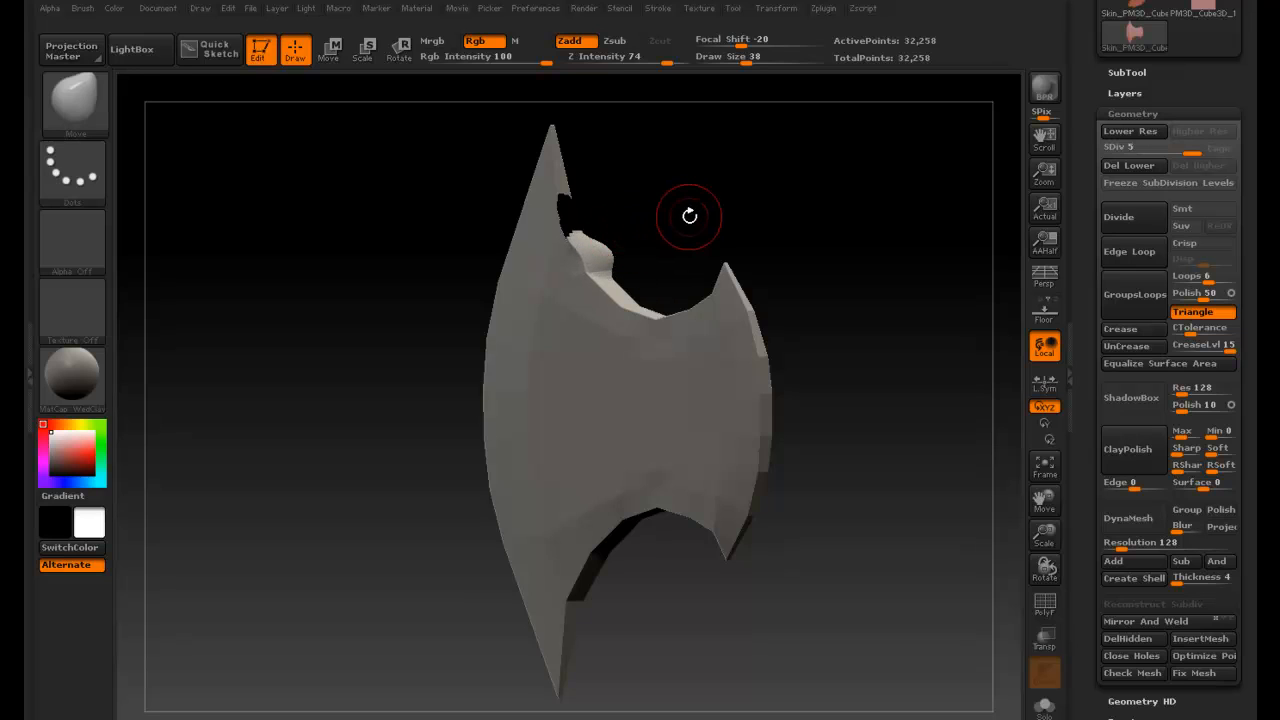
pyautogui.hotkey('ctrl', 'z')
pyautogui.moveTo(788, 237); pyautogui.dragTo(833, 235)
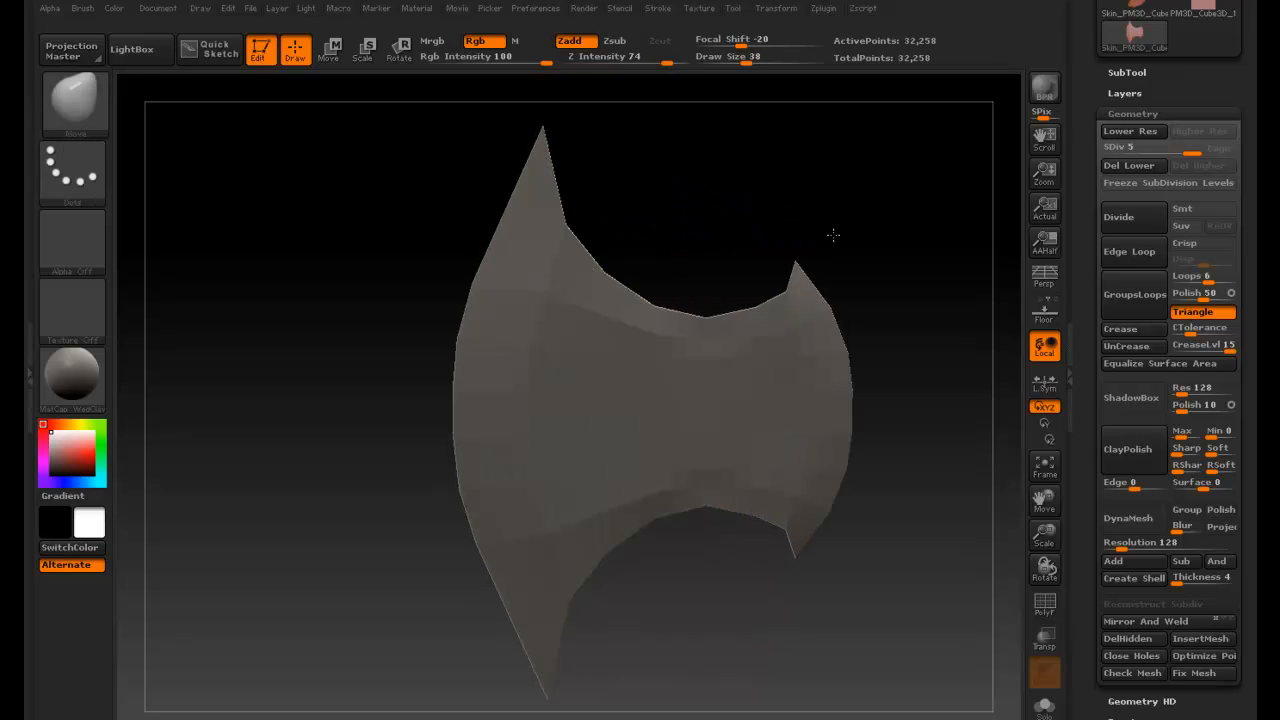
pyautogui.click(793, 241)
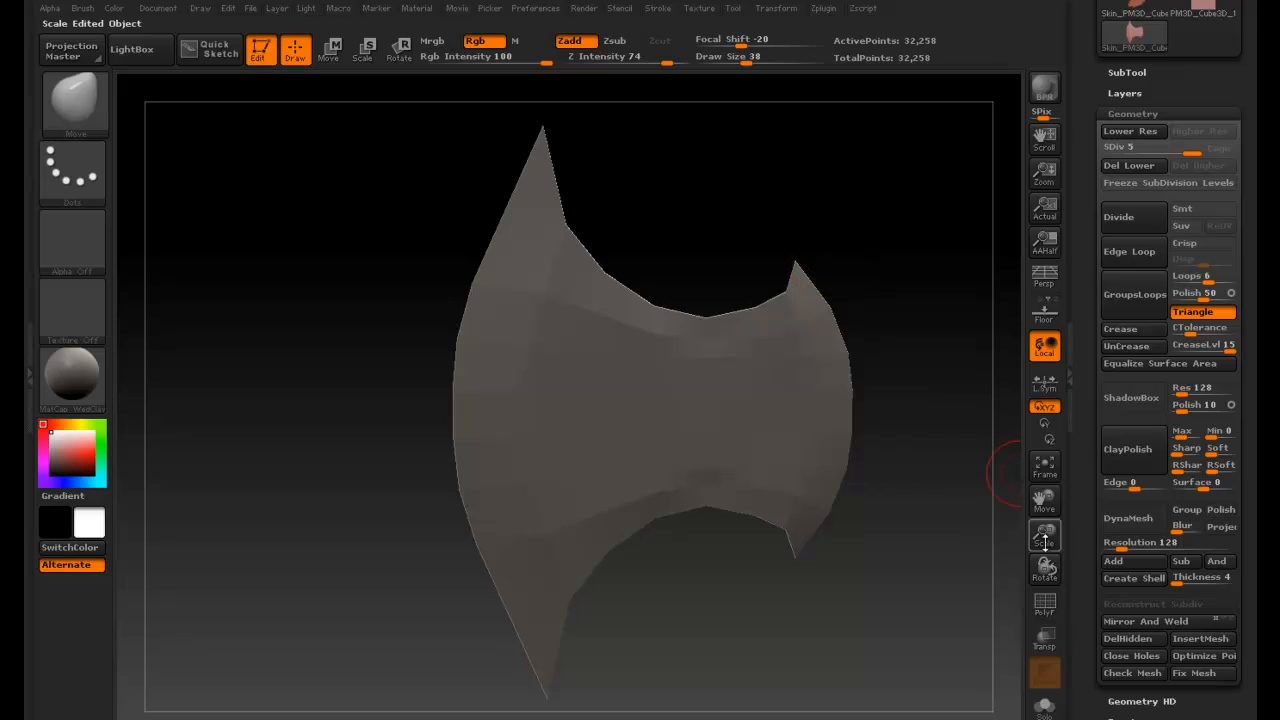
pyautogui.moveTo(1076, 585); pyautogui.dragTo(1076, 423)
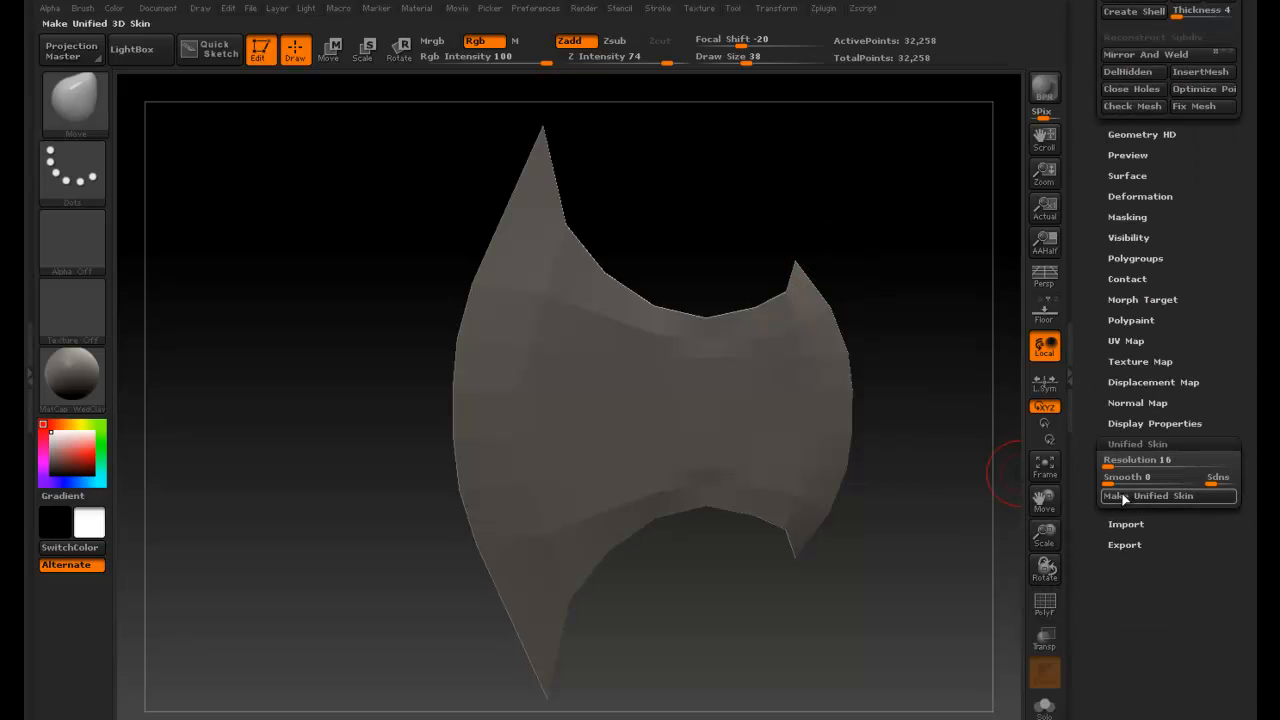
pyautogui.moveTo(874, 294); pyautogui.dragTo(946, 277)
pyautogui.moveTo(1091, 243); pyautogui.dragTo(1091, 408)
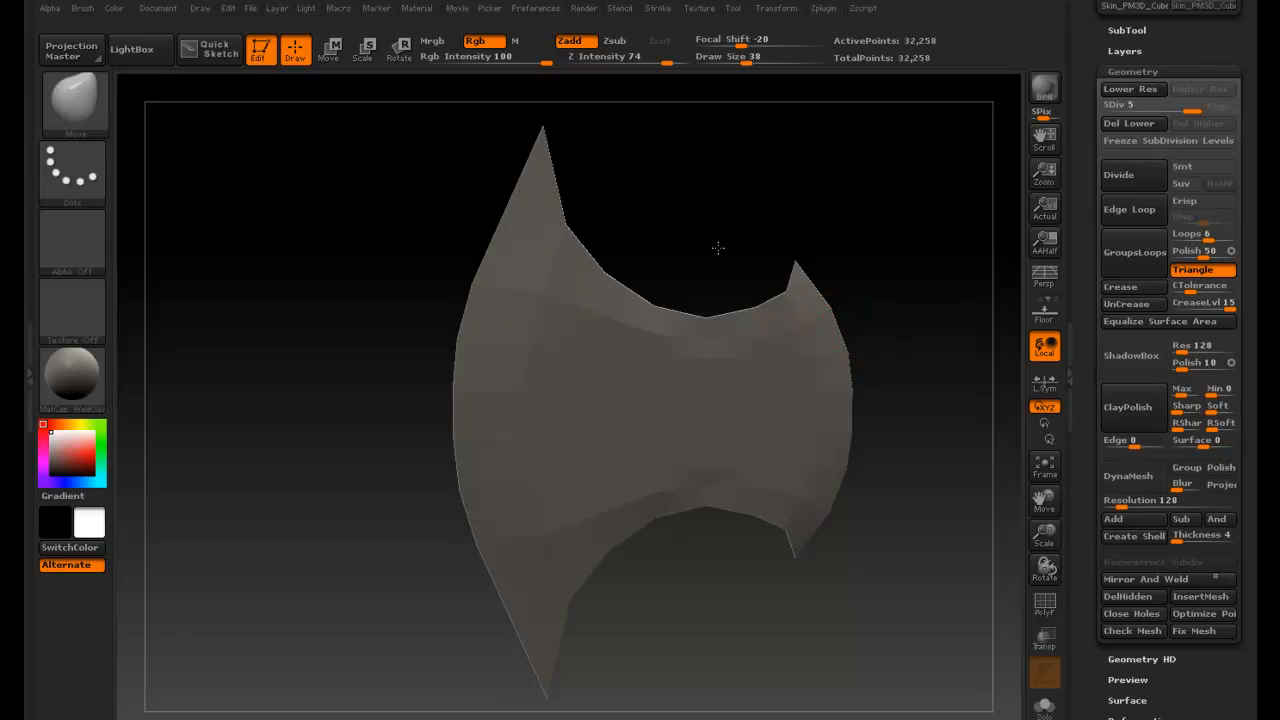
pyautogui.moveTo(718, 247); pyautogui.dragTo(743, 263)
# - Set the brush Z Intensity to 10 and the Draw Size to 106
pyautogui.press('space')
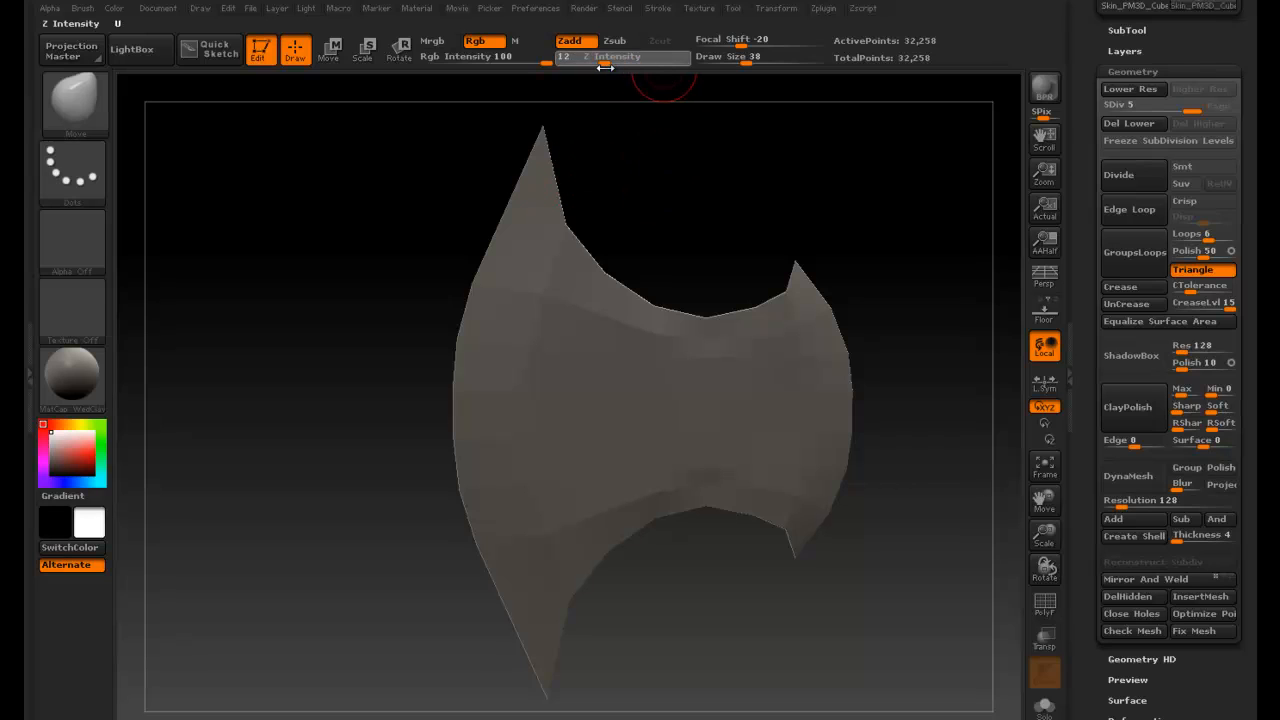
pyautogui.moveTo(602, 64); pyautogui.dragTo(600, 64)
pyautogui.press('space')
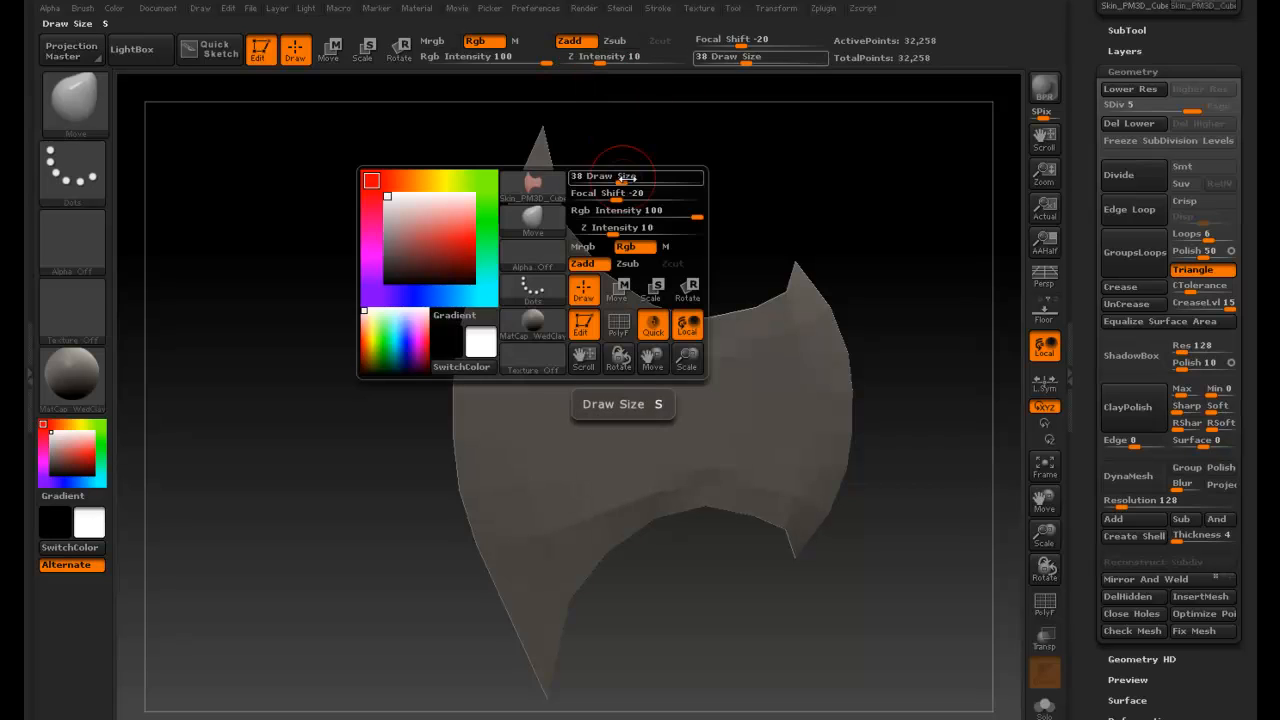
pyautogui.moveTo(624, 181); pyautogui.dragTo(631, 182)
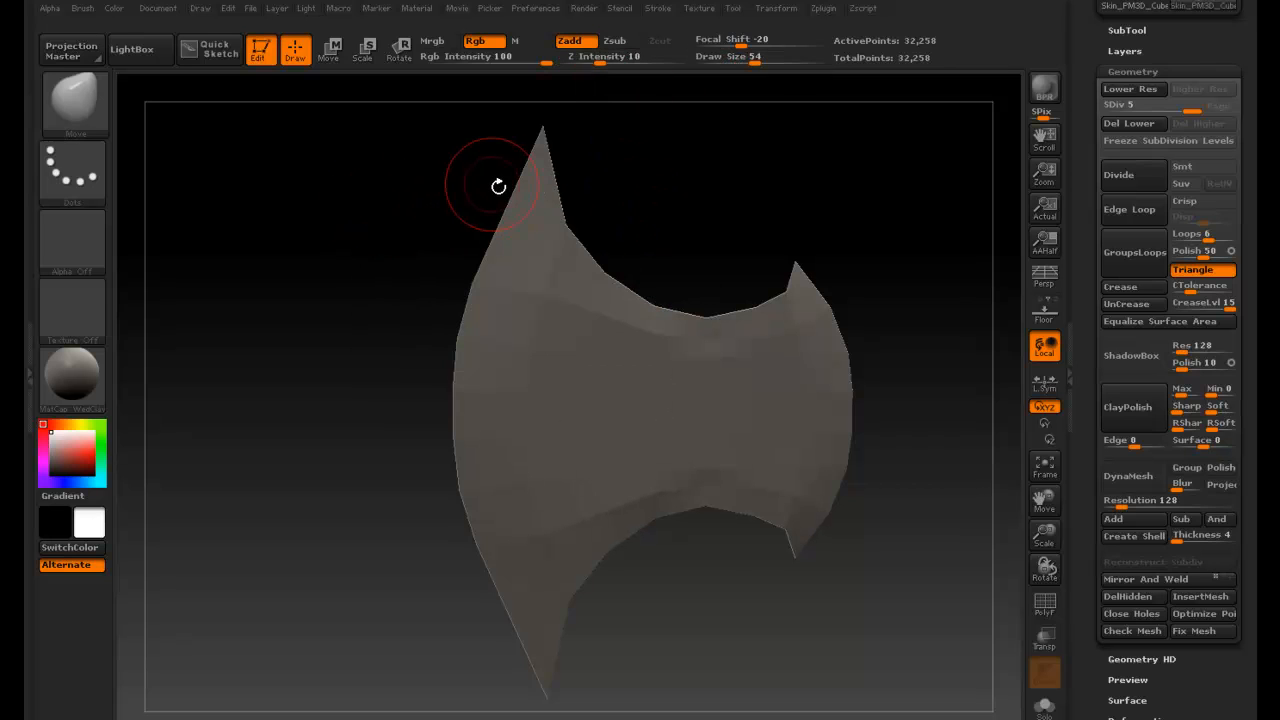
pyautogui.moveTo(498, 186)
pyautogui.mouseDown()
pyautogui.moveTo(446, 189)
pyautogui.moveTo(419, 234)
pyautogui.mouseUp()
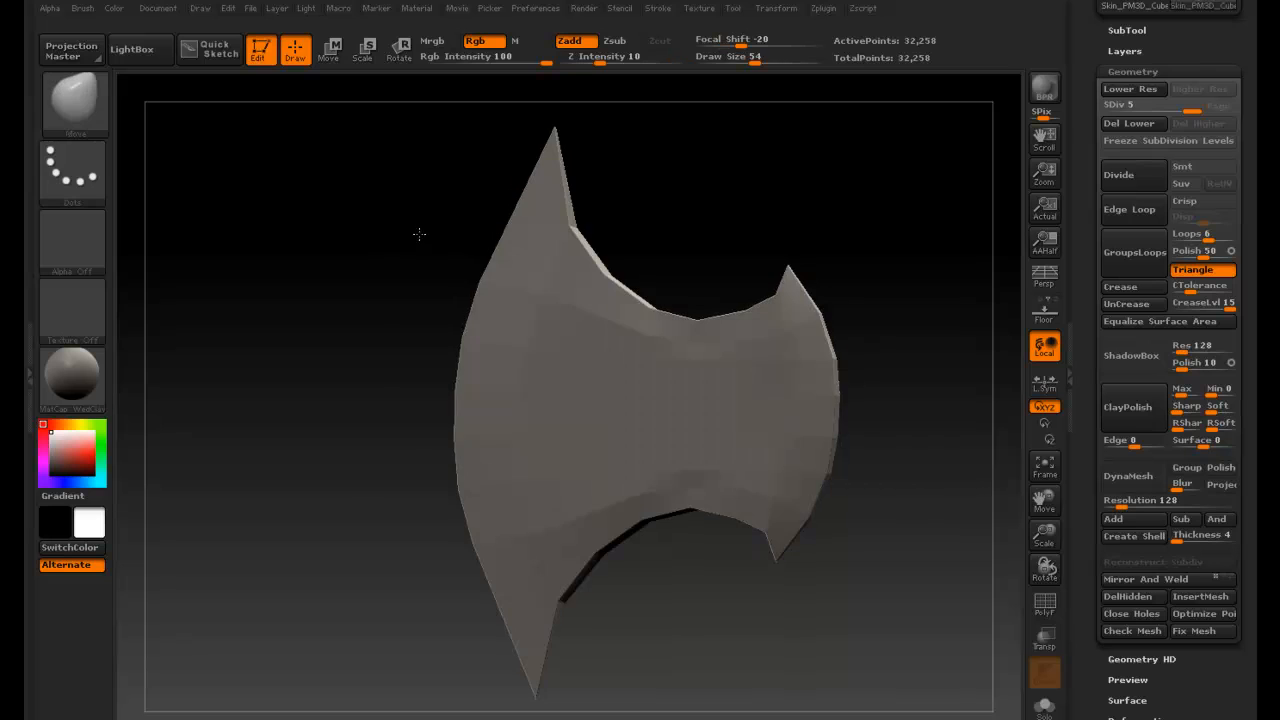
pyautogui.moveTo(403, 191); pyautogui.dragTo(414, 200)
pyautogui.press('space')
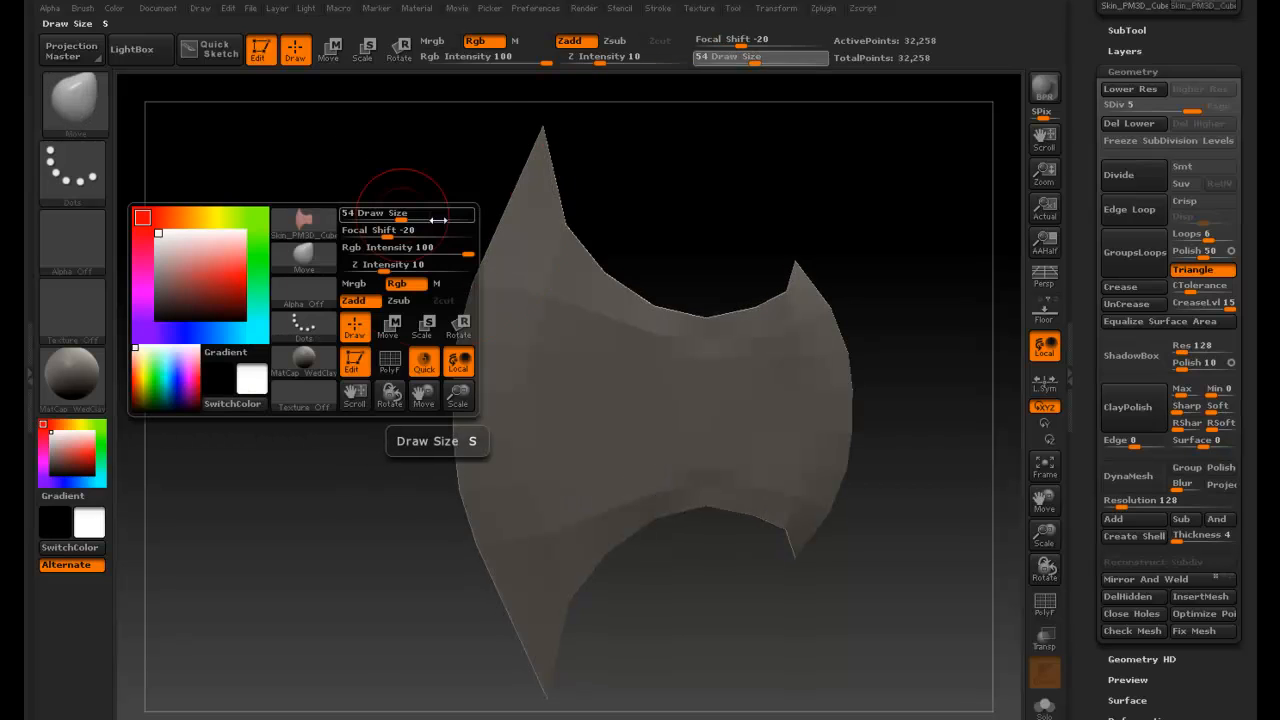
pyautogui.click(437, 219)
pyautogui.press('space')
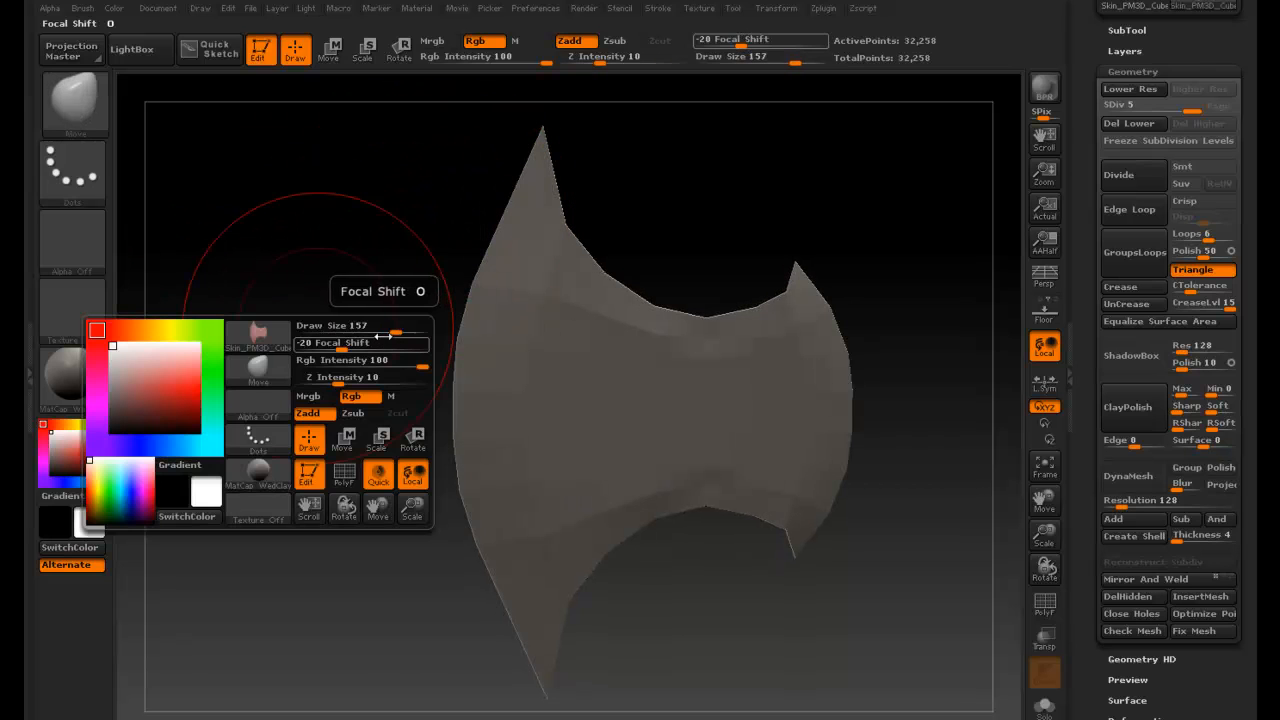
pyautogui.press('space')
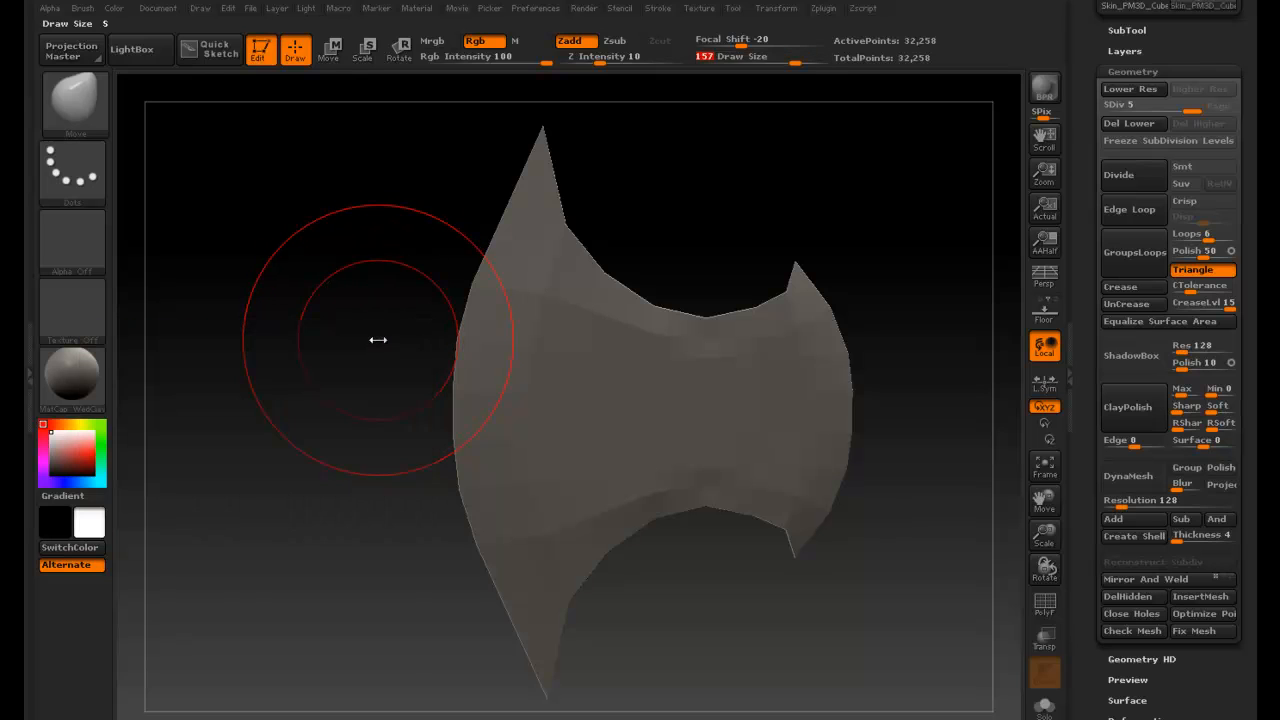
pyautogui.press('space')
pyautogui.moveTo(394, 335); pyautogui.dragTo(379, 334)
# - Smooth the blade's inner curved edge with the Smooth brush
pyautogui.press('shift')
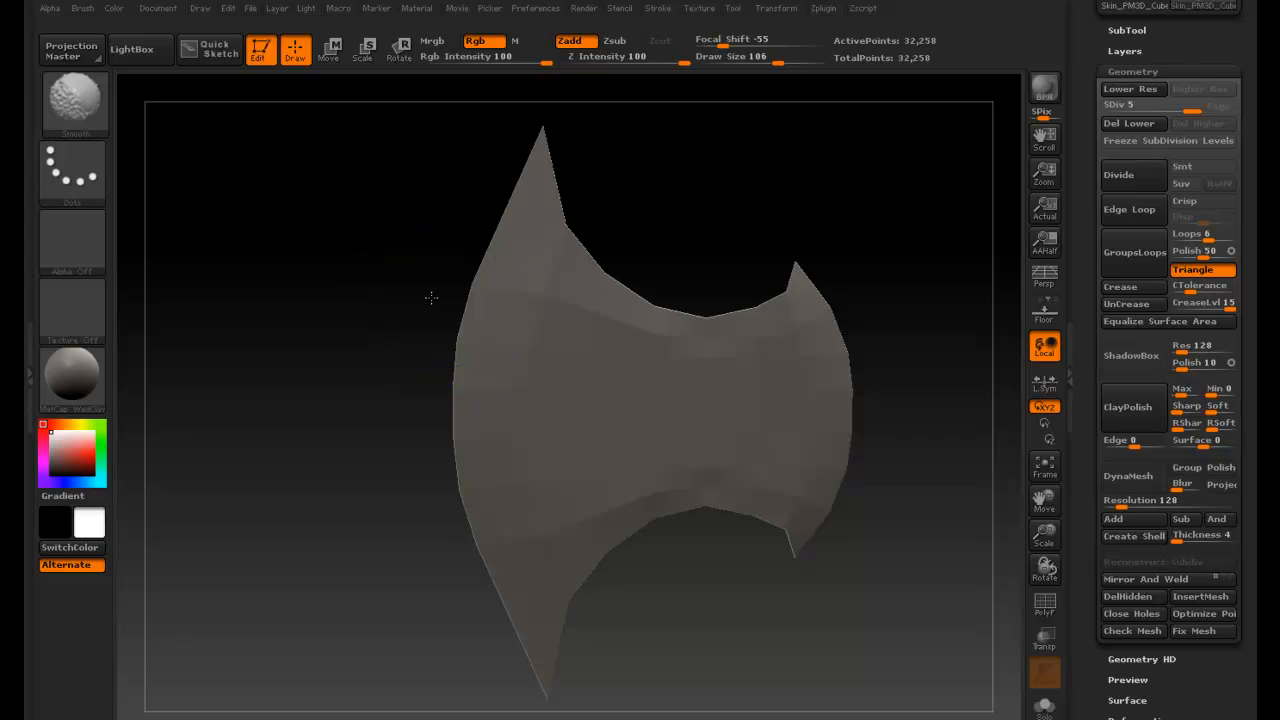
pyautogui.moveTo(674, 234)
pyautogui.mouseDown()
pyautogui.moveTo(613, 247)
pyautogui.moveTo(601, 267)
pyautogui.moveTo(770, 266)
pyautogui.moveTo(786, 254)
pyautogui.moveTo(706, 246)
pyautogui.moveTo(694, 223)
pyautogui.mouseUp()
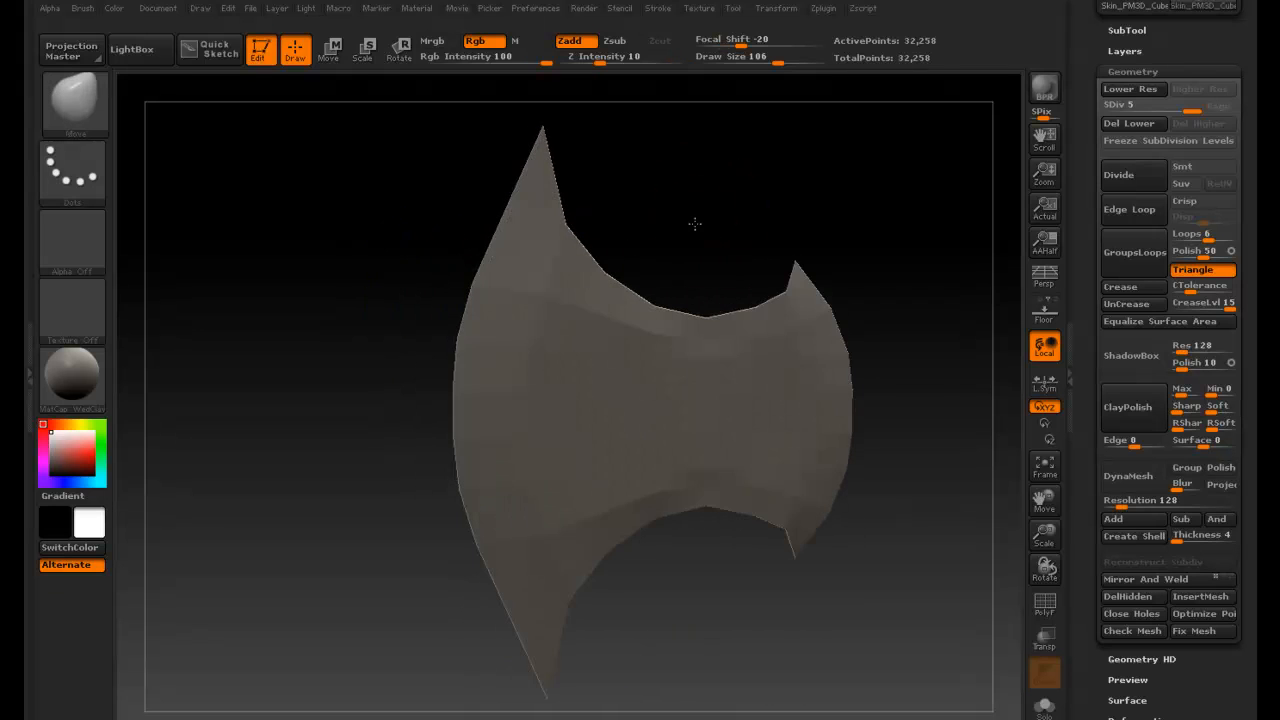
pyautogui.press('shift')
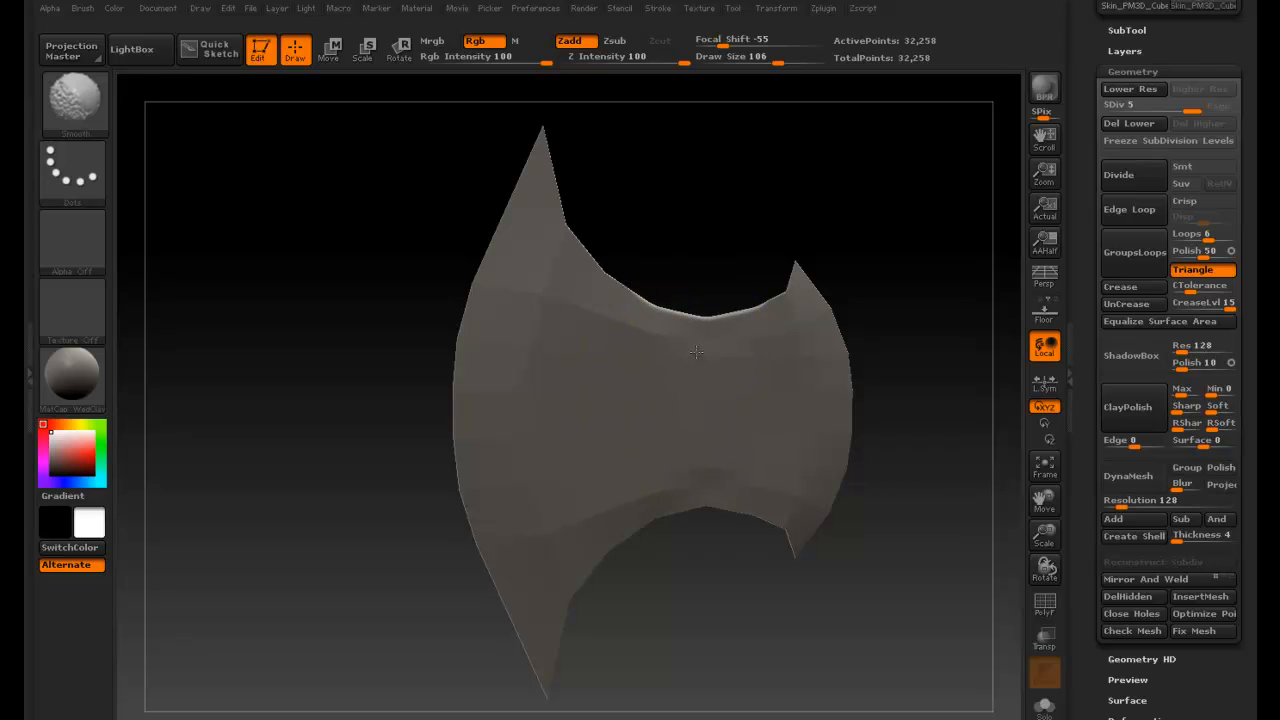
pyautogui.moveTo(699, 339)
pyautogui.mouseDown()
pyautogui.moveTo(723, 223)
pyautogui.moveTo(697, 249)
pyautogui.moveTo(689, 286)
pyautogui.moveTo(664, 282)
pyautogui.moveTo(740, 229)
pyautogui.moveTo(734, 251)
pyautogui.moveTo(717, 229)
pyautogui.moveTo(785, 235)
pyautogui.moveTo(777, 220)
pyautogui.moveTo(732, 249)
pyautogui.mouseUp()
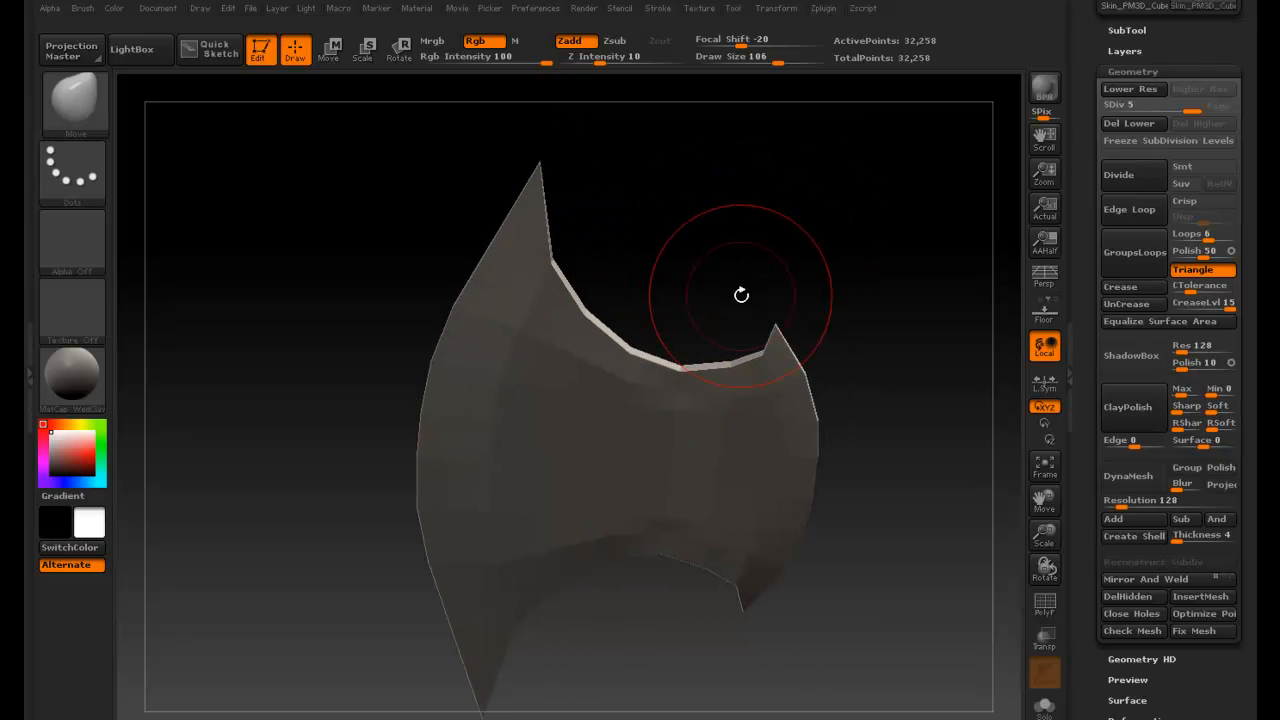
# - Orbit around the blade and smooth the thickness of its inner curved edge
pyautogui.keyDown('ctrl'); pyautogui.moveTo(674, 259); pyautogui.dragTo(752, 258, button='right'); pyautogui.keyUp('ctrl')
pyautogui.moveTo(692, 243)
pyautogui.mouseDown()
pyautogui.moveTo(677, 237)
pyautogui.moveTo(657, 289)
pyautogui.moveTo(654, 354)
pyautogui.mouseUp()
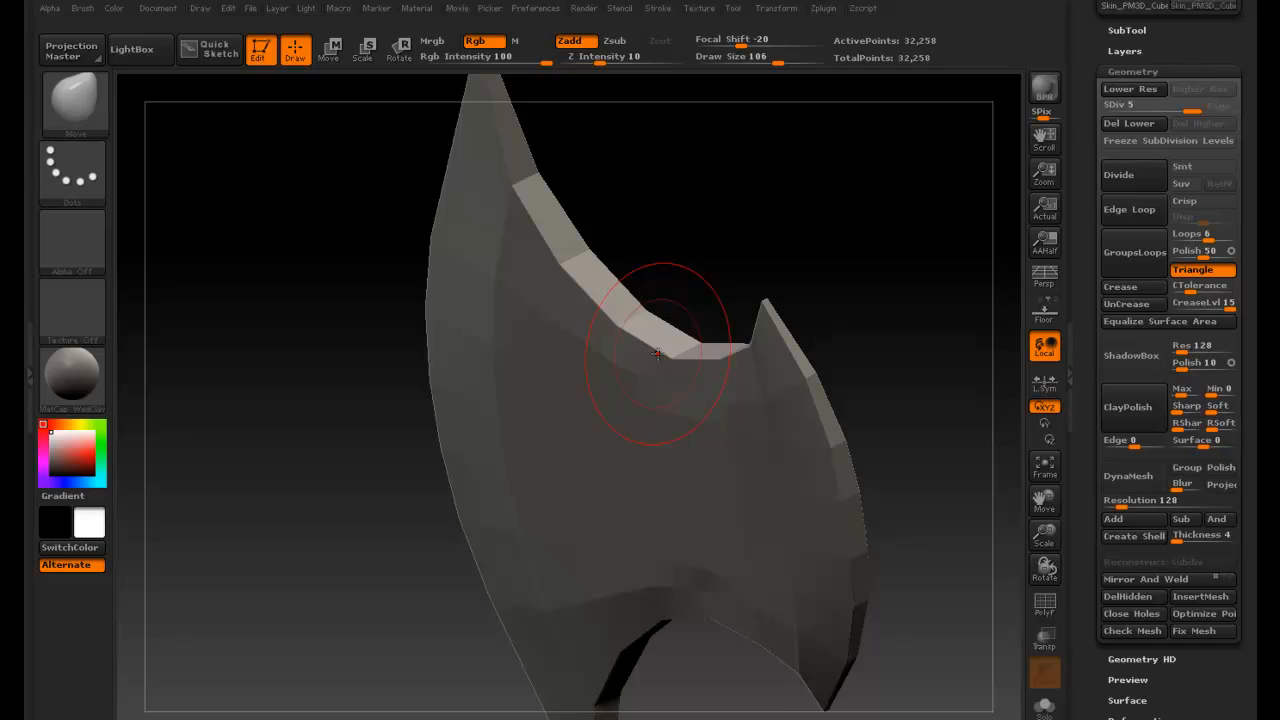
pyautogui.press('shift')
pyautogui.moveTo(676, 321)
pyautogui.mouseDown()
pyautogui.moveTo(700, 229)
pyautogui.moveTo(729, 257)
pyautogui.moveTo(829, 220)
pyautogui.moveTo(821, 201)
pyautogui.mouseUp()
pyautogui.press('ctrl')
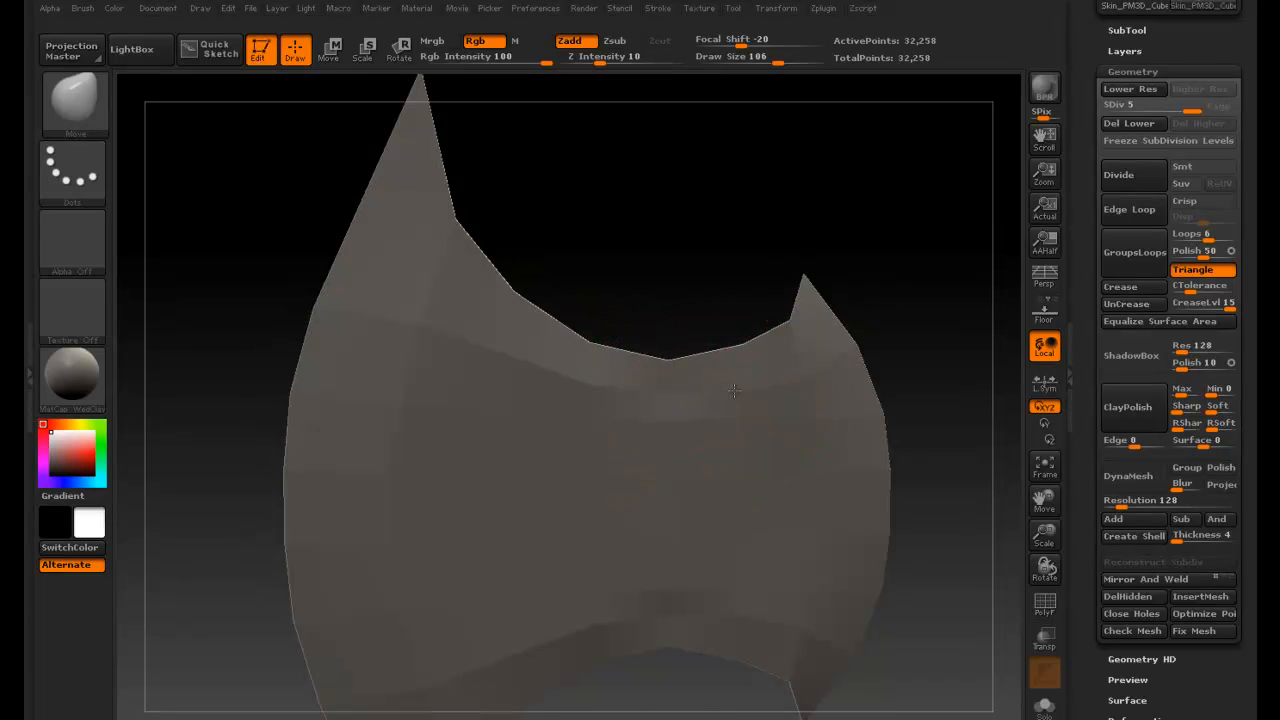
# - Smooth around the blade's upper-right spike from a side angle, undoing the last stroke
pyautogui.press('shift')
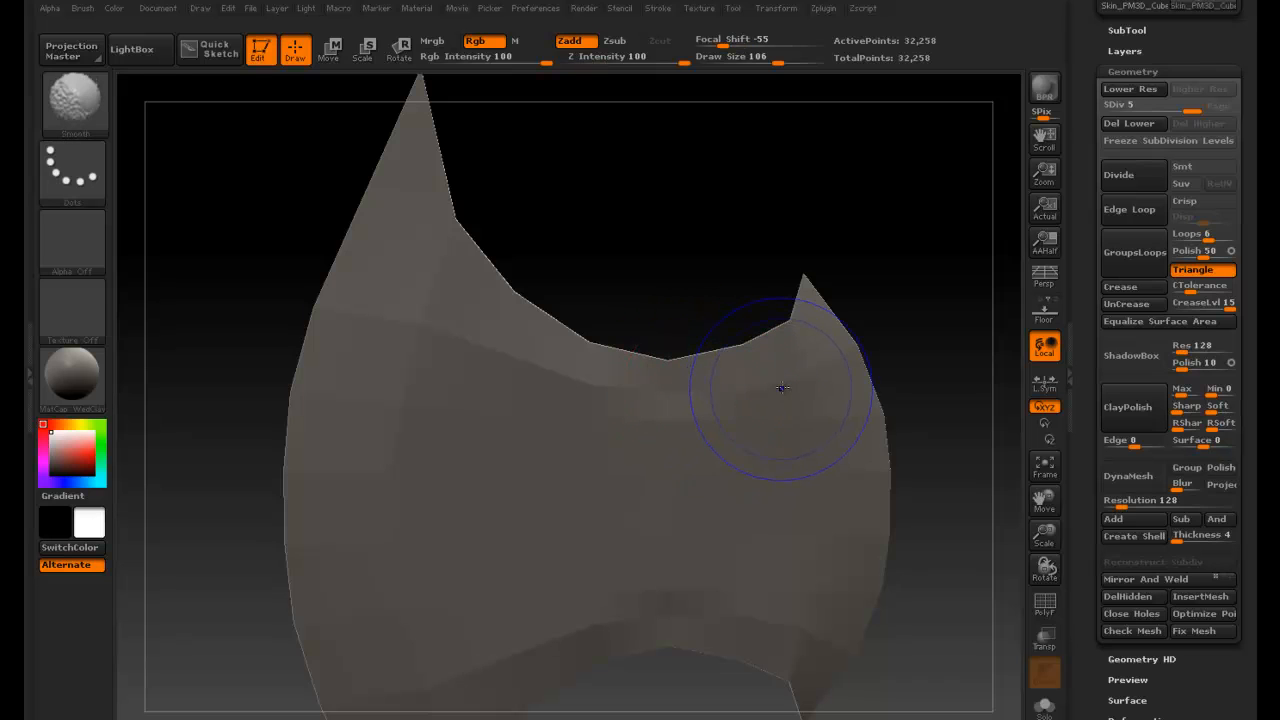
pyautogui.moveTo(909, 323)
pyautogui.mouseDown()
pyautogui.moveTo(803, 370)
pyautogui.moveTo(835, 372)
pyautogui.moveTo(803, 374)
pyautogui.mouseUp()
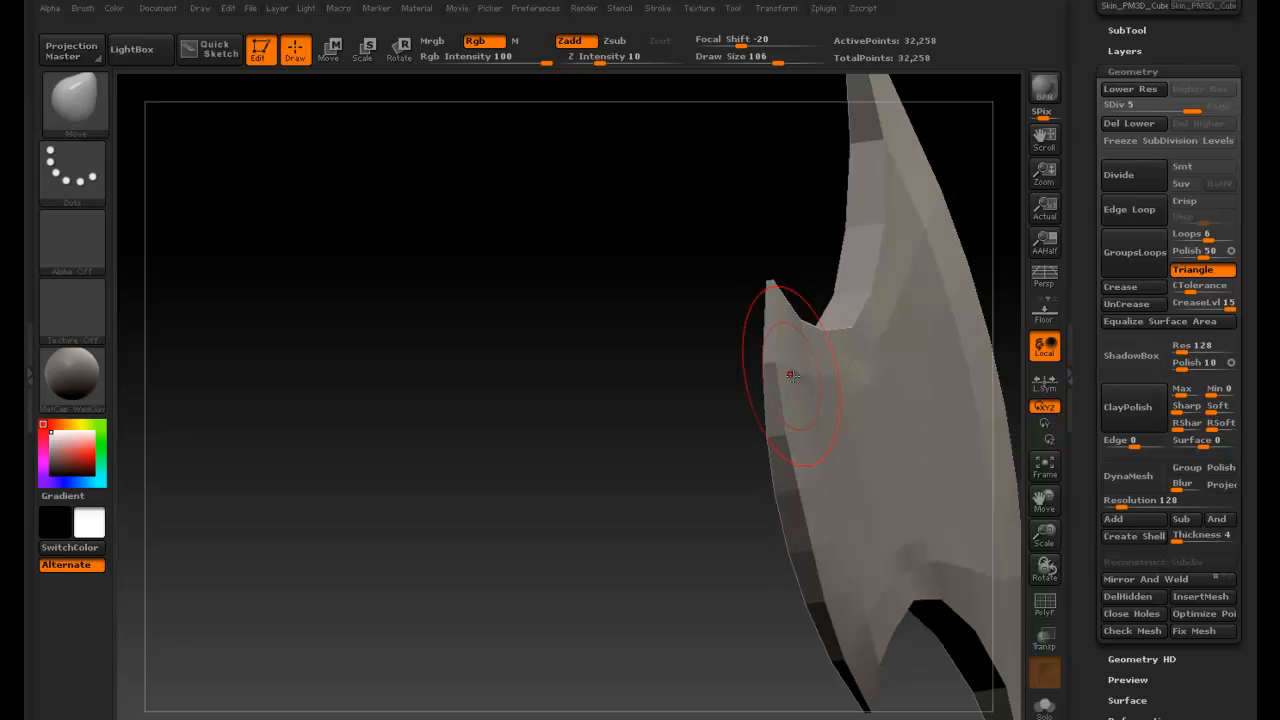
pyautogui.moveTo(700, 382); pyautogui.dragTo(765, 367)
pyautogui.moveTo(884, 344)
pyautogui.mouseDown()
pyautogui.moveTo(898, 337)
pyautogui.moveTo(882, 345)
pyautogui.moveTo(837, 323)
pyautogui.mouseUp()
pyautogui.moveTo(848, 325)
pyautogui.keyDown('ctrl'); pyautogui.mouseDown(button='right')
pyautogui.moveTo(789, 320)
pyautogui.moveTo(788, 332)
pyautogui.mouseUp(button='right'); pyautogui.keyUp('ctrl')
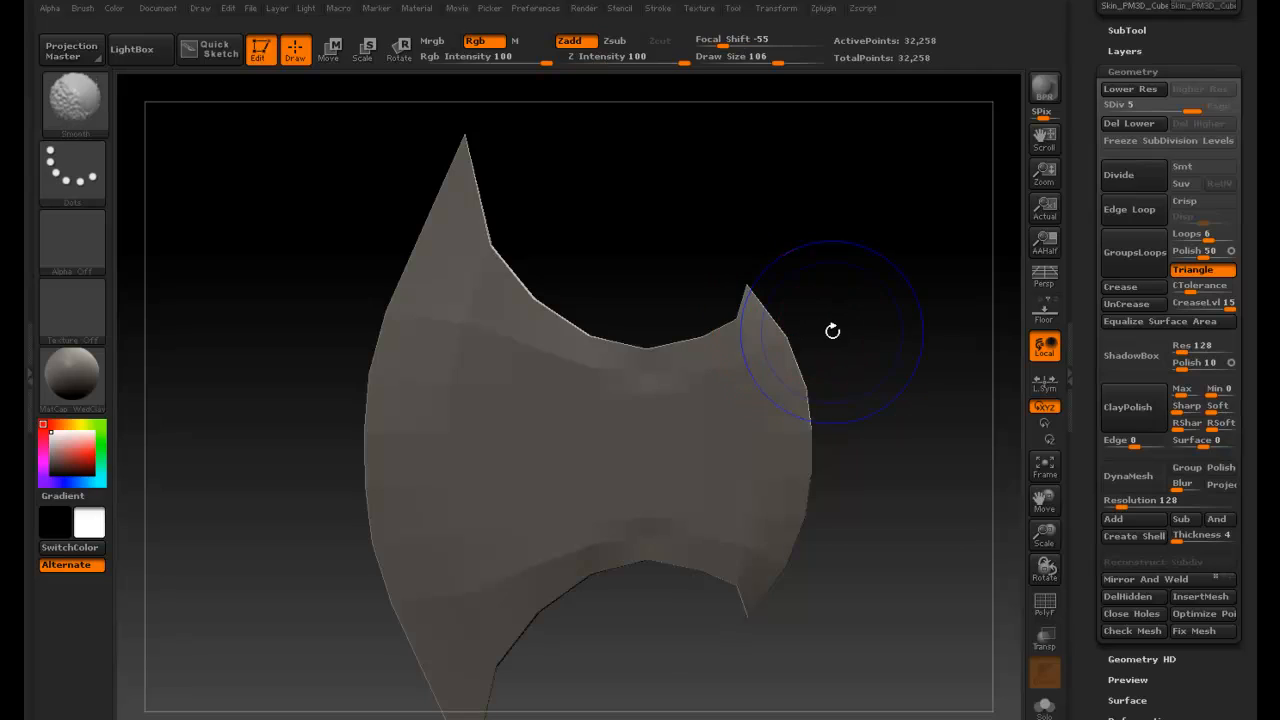
pyautogui.moveTo(831, 331); pyautogui.dragTo(823, 331)
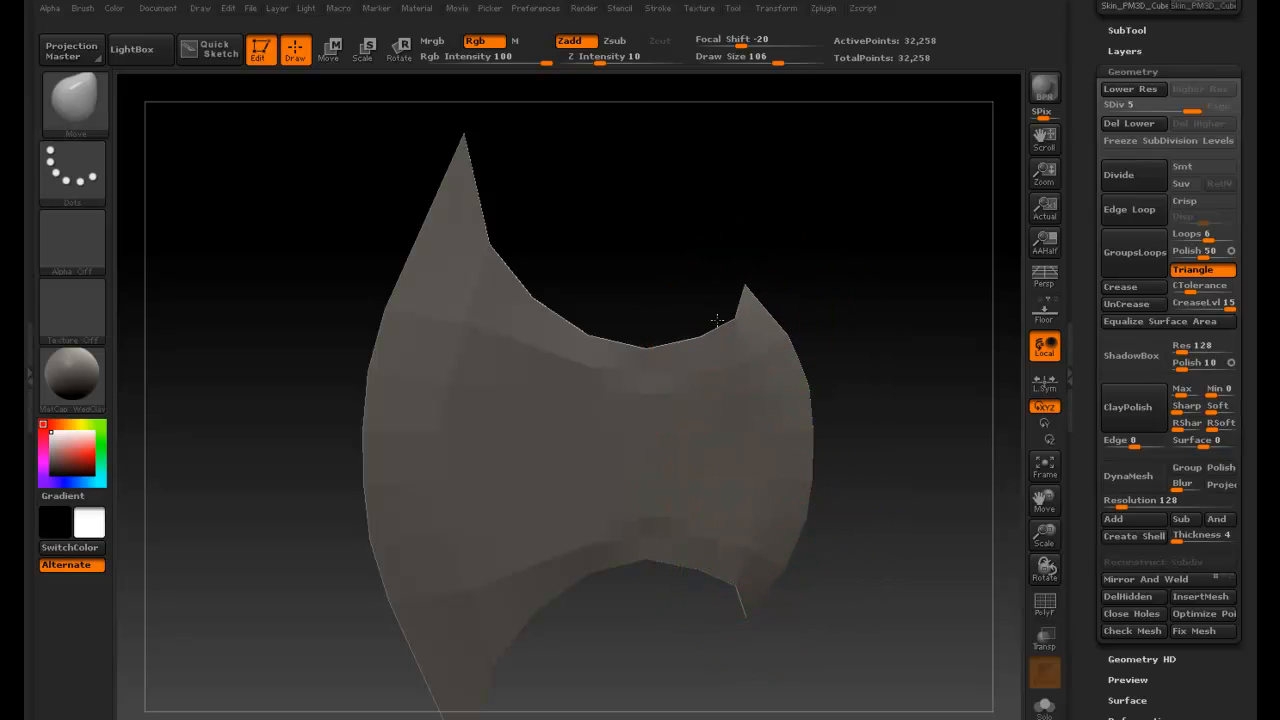
pyautogui.hotkey('ctrl', 'z')
# - Smooth the blade's edges and spike tips while orbiting to several angles
pyautogui.moveTo(615, 251); pyautogui.dragTo(600, 220)
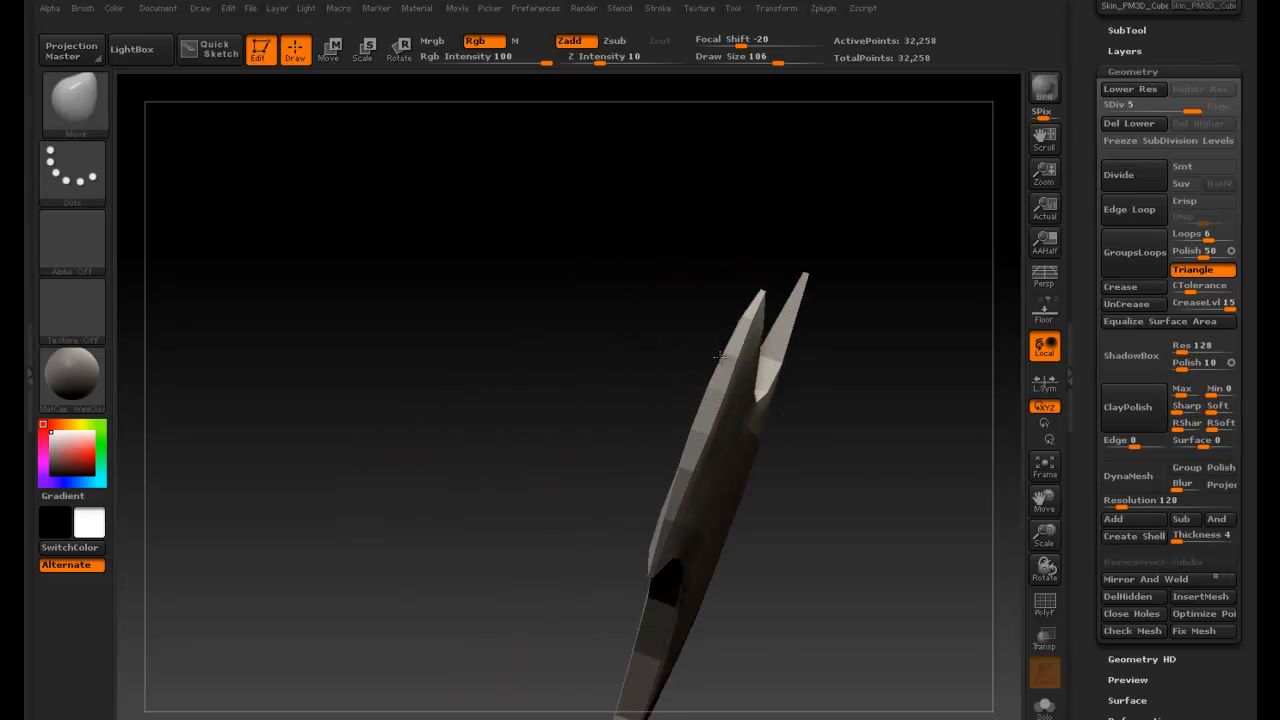
pyautogui.moveTo(834, 424); pyautogui.dragTo(800, 390)
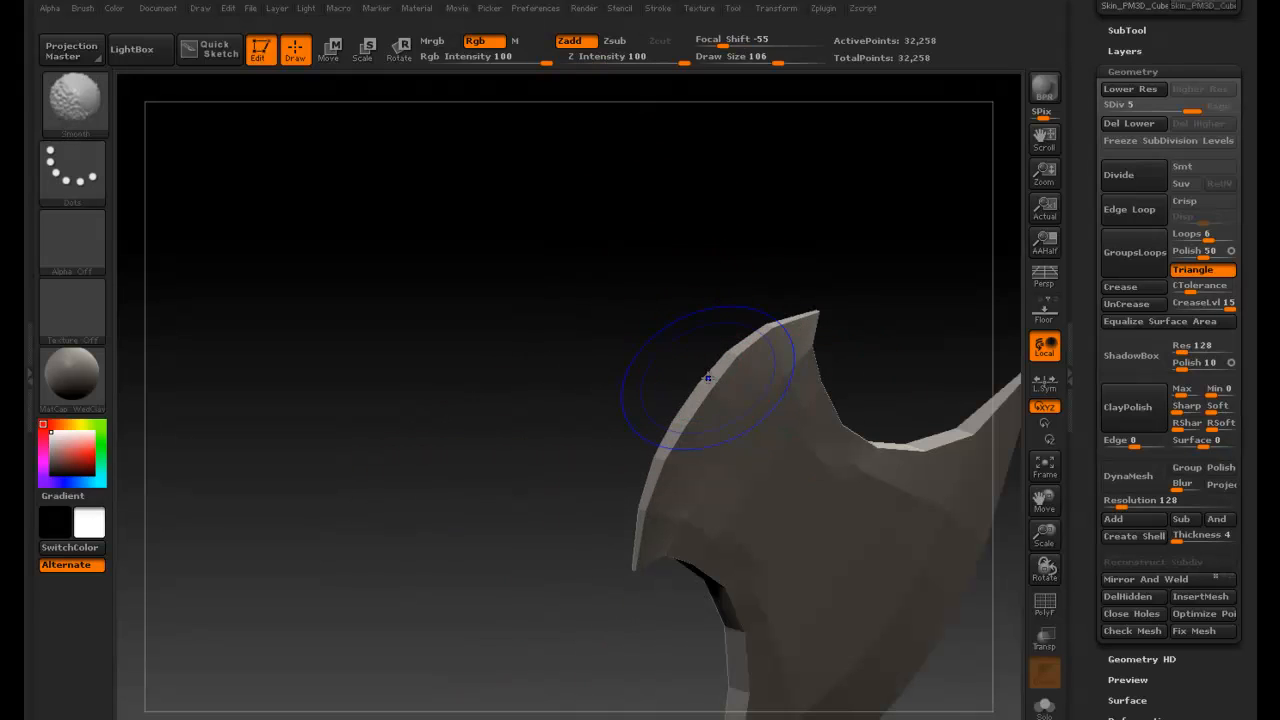
pyautogui.moveTo(623, 346); pyautogui.dragTo(431, 360)
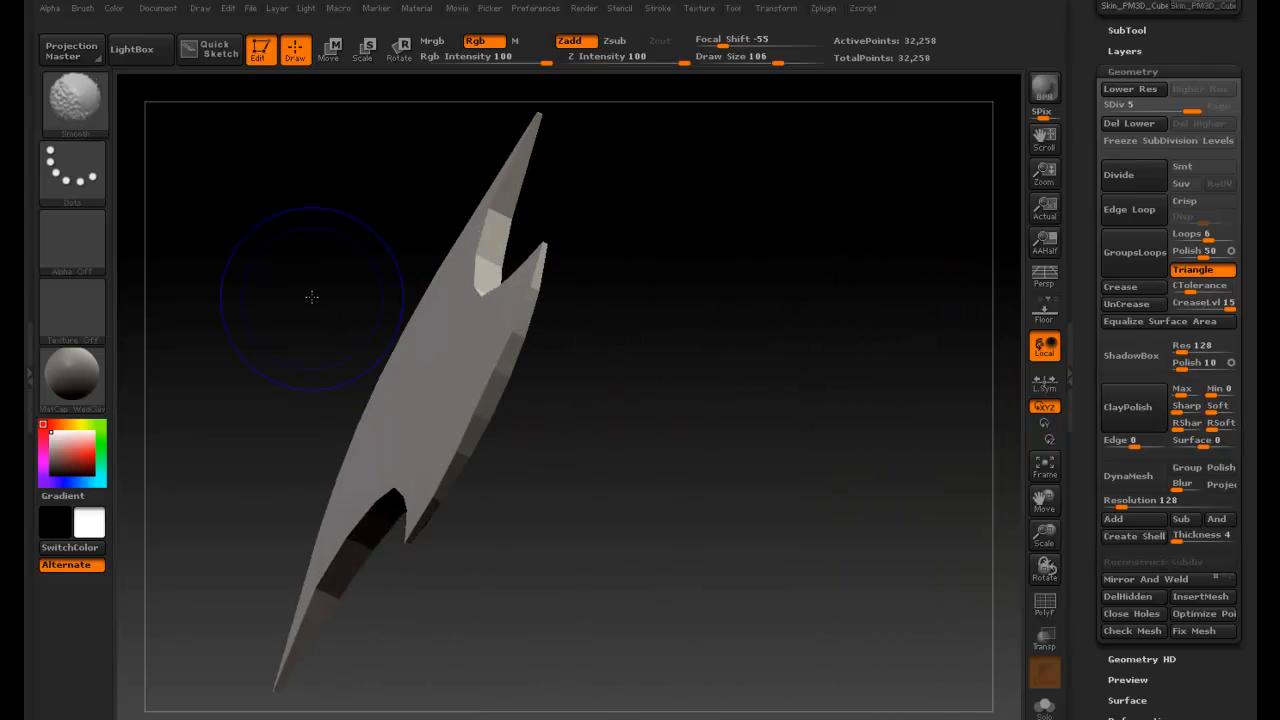
pyautogui.keyDown('shift'); pyautogui.moveTo(309, 294); pyautogui.dragTo(381, 298); pyautogui.keyUp('shift')
pyautogui.moveTo(506, 286)
pyautogui.mouseDown()
pyautogui.moveTo(523, 414)
pyautogui.moveTo(790, 503)
pyautogui.moveTo(803, 349)
pyautogui.moveTo(765, 365)
pyautogui.mouseUp()
pyautogui.keyDown('ctrl'); pyautogui.moveTo(762, 402); pyautogui.dragTo(980, 432, button='right'); pyautogui.keyUp('ctrl')
pyautogui.moveTo(782, 303)
pyautogui.mouseDown()
pyautogui.moveTo(669, 321)
pyautogui.moveTo(689, 387)
pyautogui.moveTo(719, 393)
pyautogui.mouseUp()
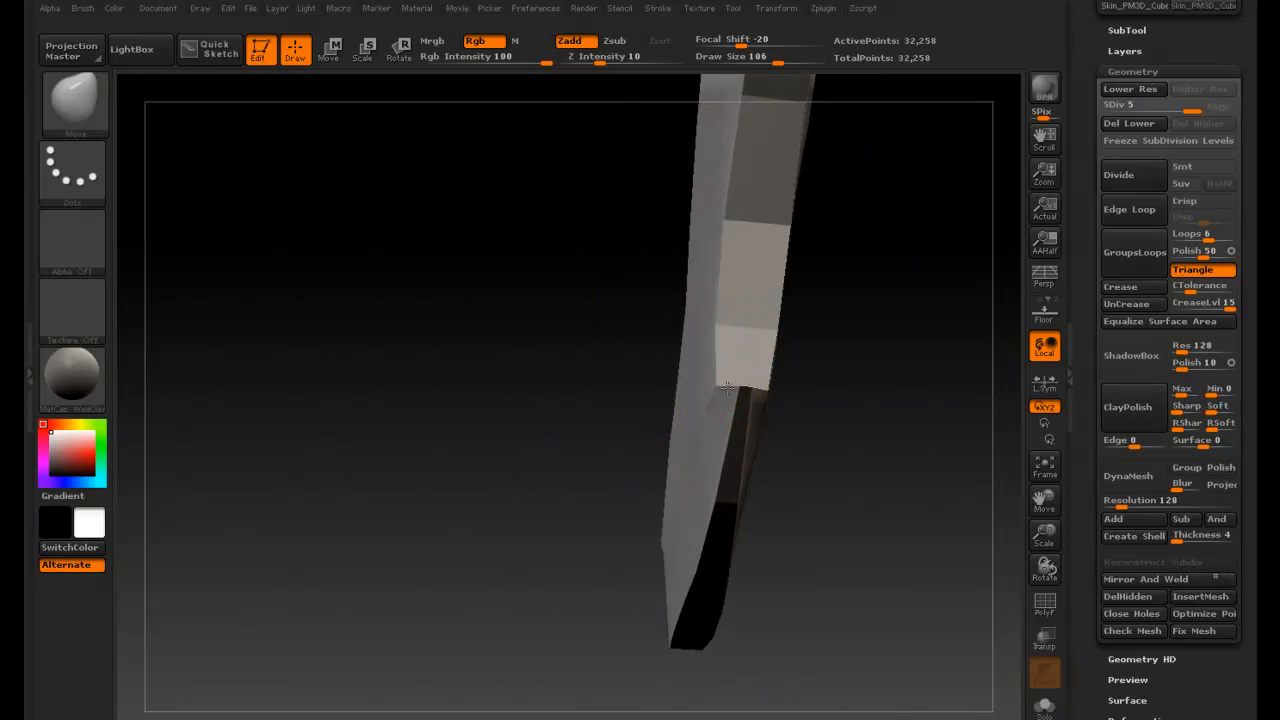
pyautogui.moveTo(826, 352); pyautogui.dragTo(832, 306)
pyautogui.moveTo(772, 291)
pyautogui.keyDown('alt'); pyautogui.mouseDown(button='right')
pyautogui.moveTo(843, 339)
pyautogui.moveTo(762, 340)
pyautogui.moveTo(772, 304)
pyautogui.moveTo(788, 354)
pyautogui.mouseUp(button='right'); pyautogui.keyUp('alt')
pyautogui.moveTo(840, 354)
pyautogui.mouseDown()
pyautogui.moveTo(746, 244)
pyautogui.moveTo(652, 308)
pyautogui.moveTo(585, 450)
pyautogui.moveTo(574, 186)
pyautogui.moveTo(466, 217)
pyautogui.moveTo(413, 261)
pyautogui.moveTo(303, 134)
pyautogui.moveTo(480, 200)
pyautogui.mouseUp()
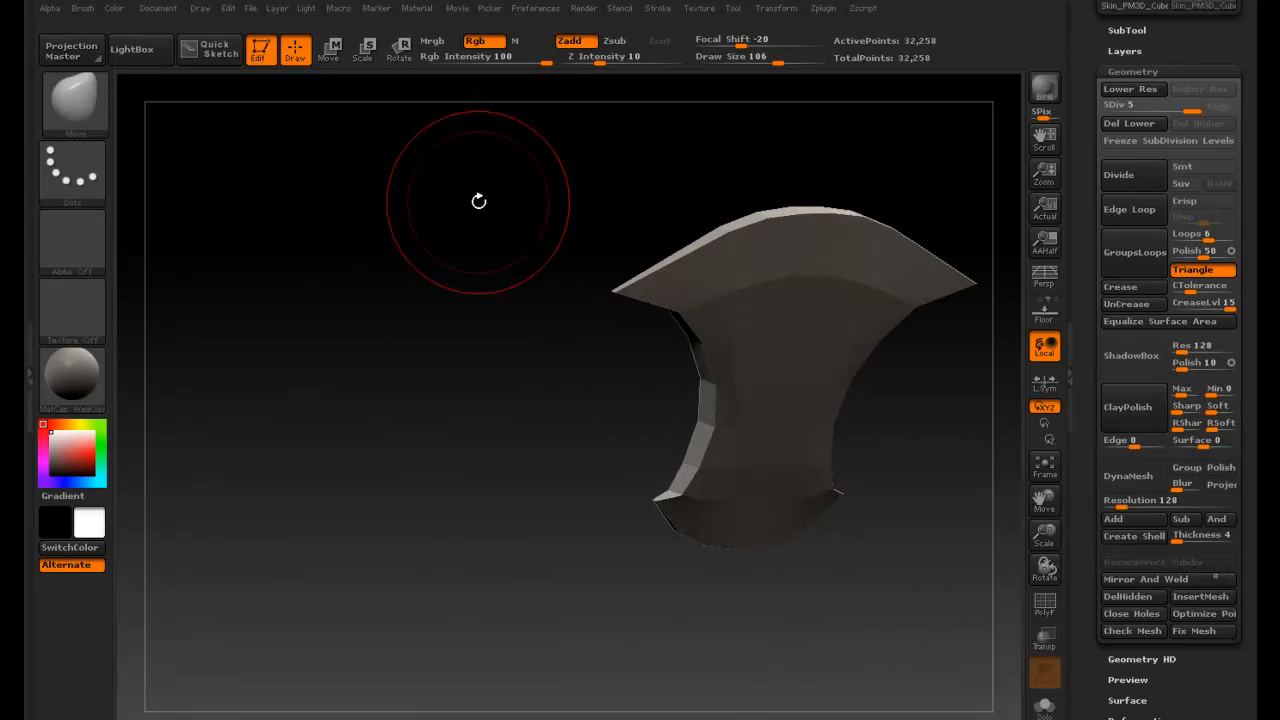
pyautogui.moveTo(536, 257)
pyautogui.mouseDown()
pyautogui.moveTo(454, 200)
pyautogui.moveTo(469, 160)
pyautogui.moveTo(798, 342)
pyautogui.moveTo(823, 291)
pyautogui.moveTo(680, 323)
pyautogui.moveTo(640, 309)
pyautogui.moveTo(704, 297)
pyautogui.mouseUp()
pyautogui.moveTo(603, 289)
pyautogui.keyDown('alt'); pyautogui.mouseDown()
pyautogui.moveTo(711, 266)
pyautogui.moveTo(649, 234)
pyautogui.moveTo(753, 243)
pyautogui.moveTo(729, 231)
pyautogui.moveTo(742, 235)
pyautogui.moveTo(681, 257)
pyautogui.moveTo(774, 271)
pyautogui.moveTo(706, 266)
pyautogui.moveTo(590, 294)
pyautogui.mouseUp(); pyautogui.keyUp('alt')
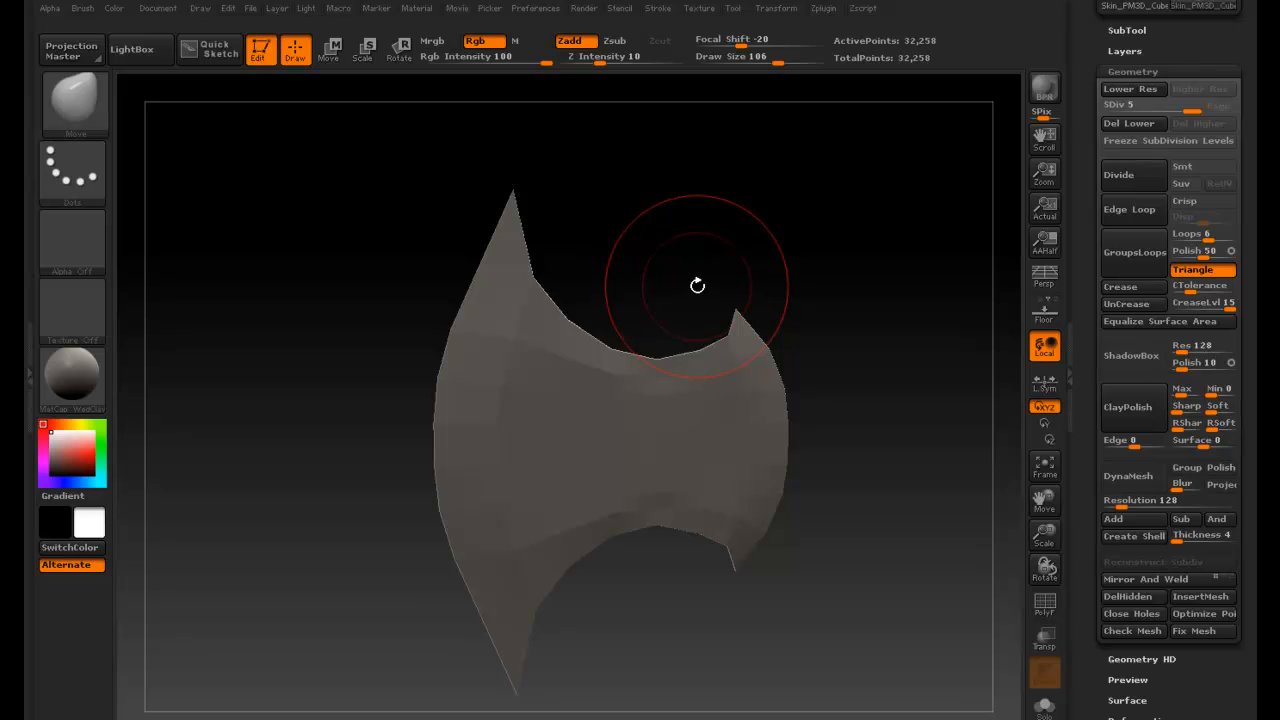
# - Try switching to another sculpting brush and a stroke on the blade's left spike, then undo it
pyautogui.press('b')
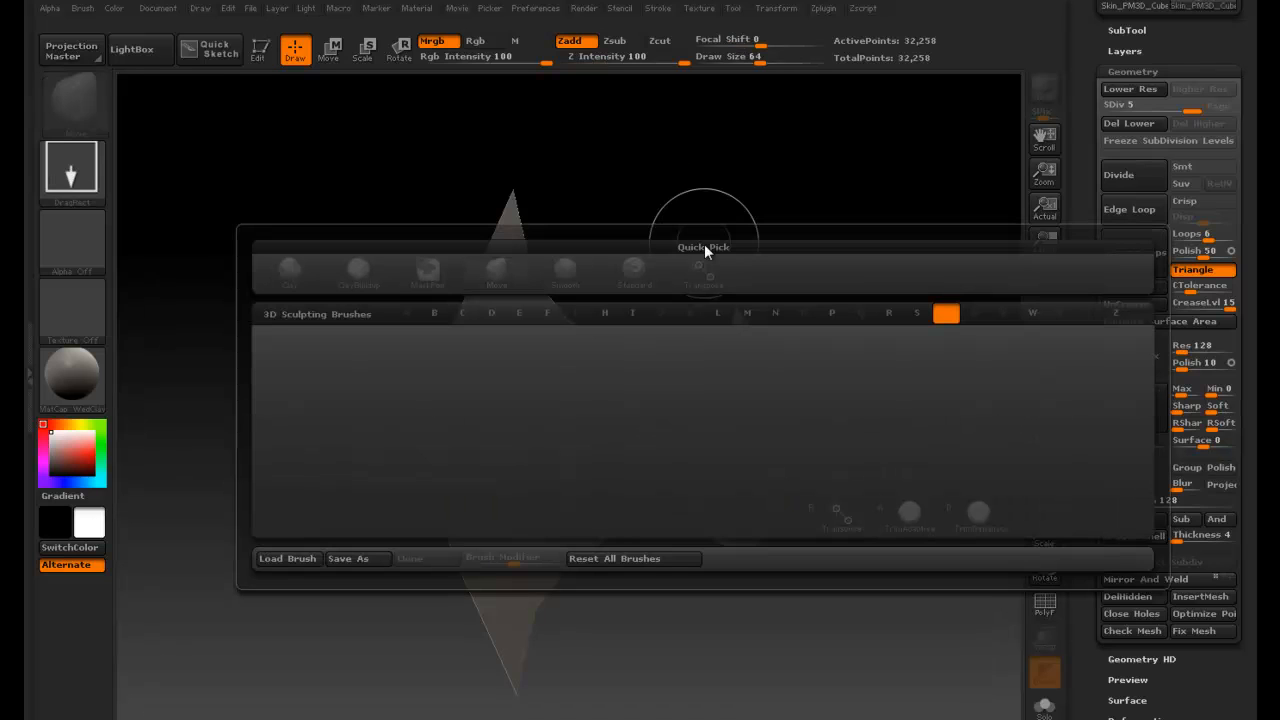
pyautogui.press('d')
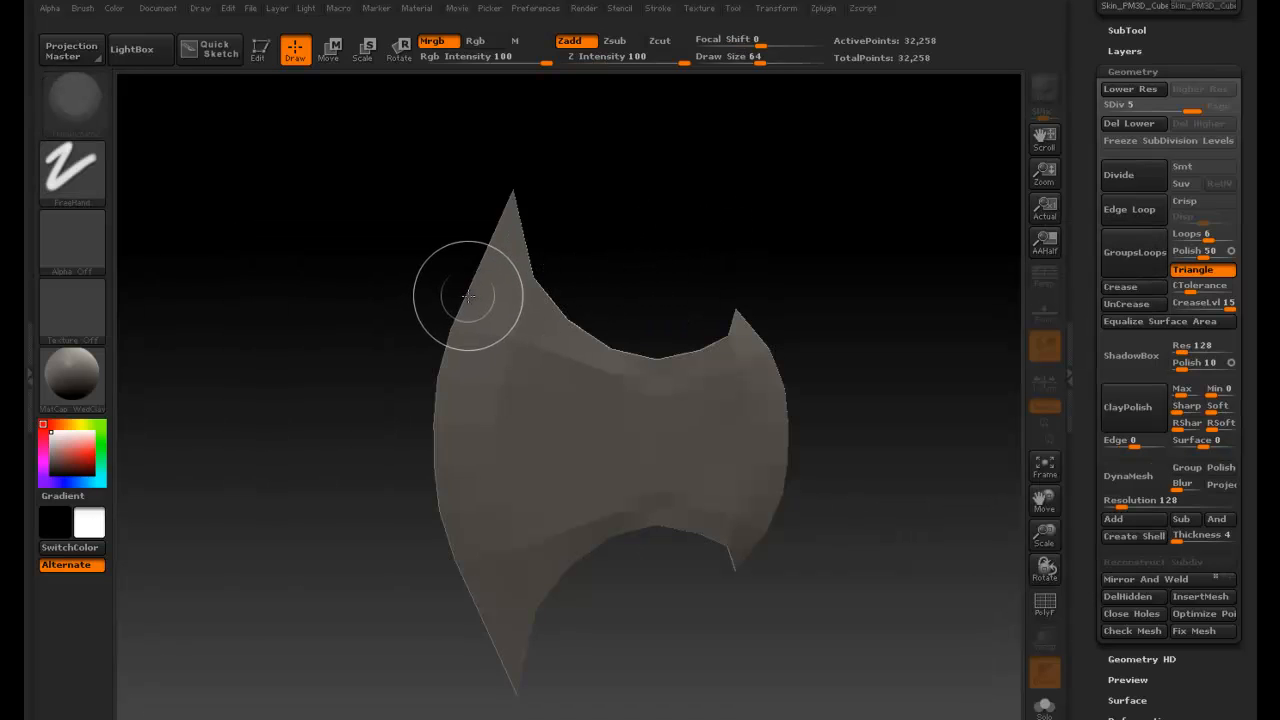
pyautogui.moveTo(468, 296); pyautogui.dragTo(441, 290)
pyautogui.hotkey('ctrl', 'z')
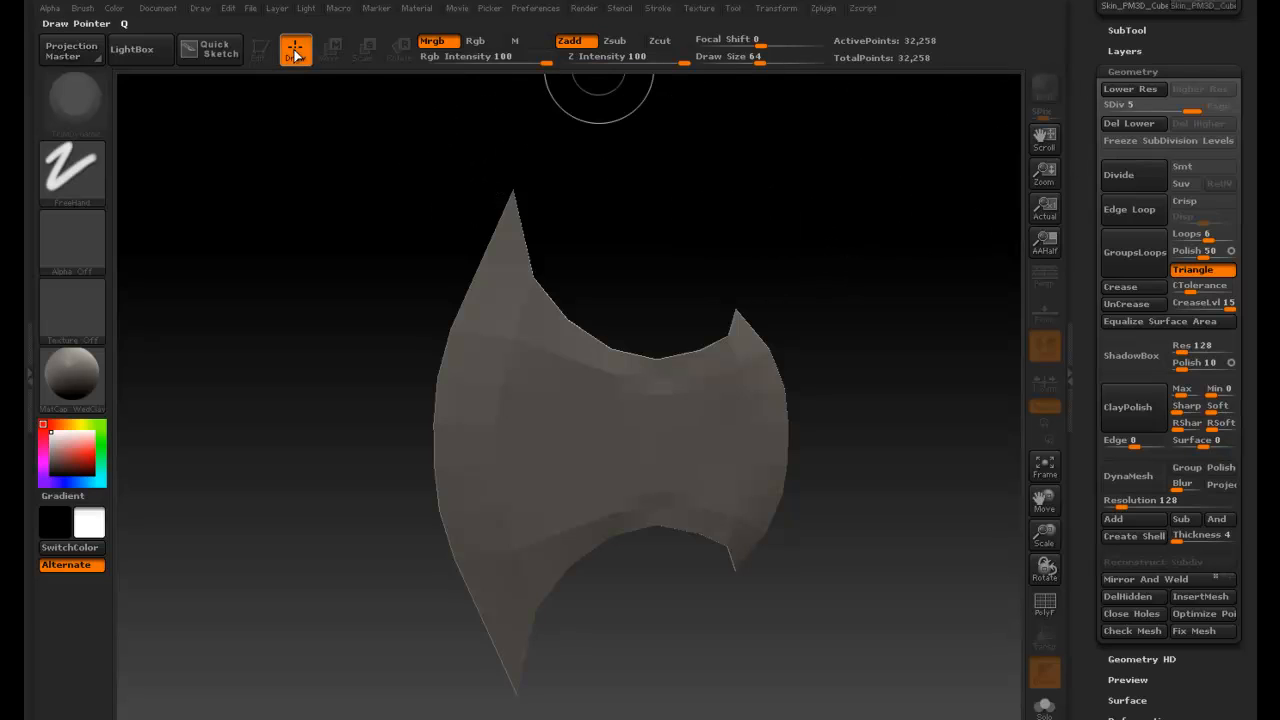
# - Try drawing copies of the mesh on the canvas and undo each of them
pyautogui.click(660, 175)
pyautogui.moveTo(642, 157); pyautogui.dragTo(545, 158)
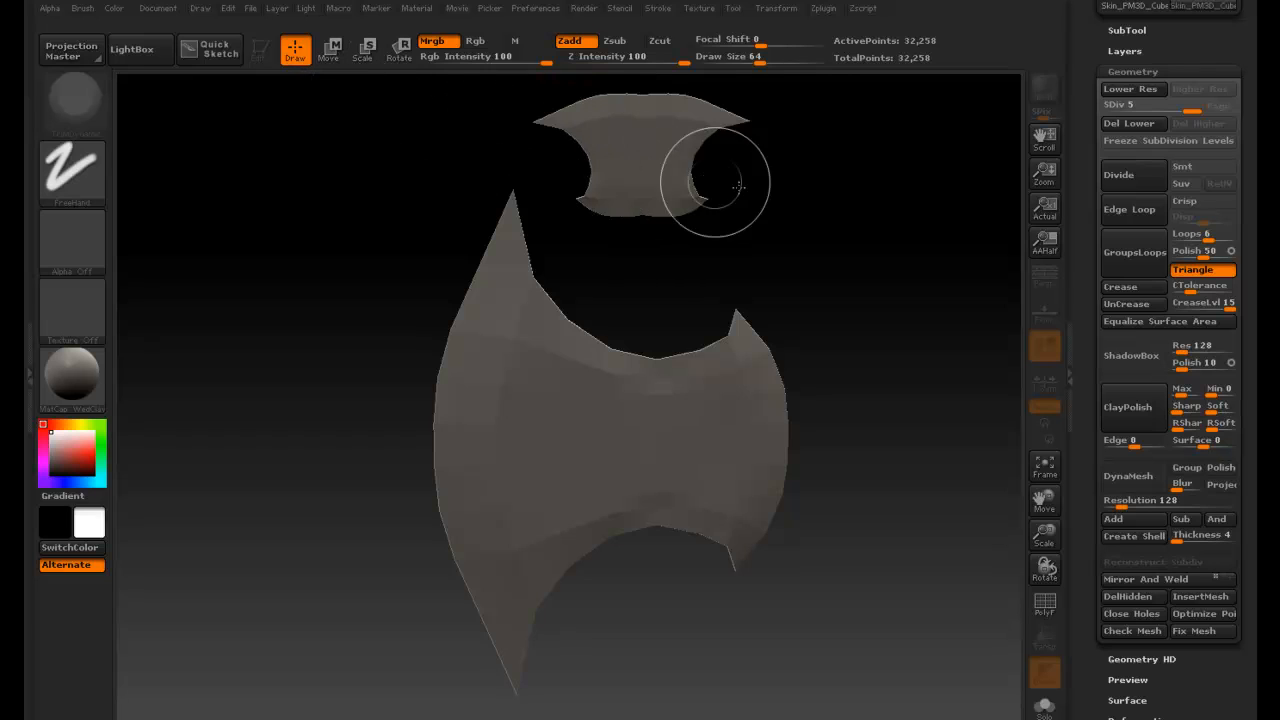
pyautogui.hotkey('ctrl', 'z')
pyautogui.moveTo(637, 143); pyautogui.dragTo(610, 157)
pyautogui.hotkey('ctrl', 'z')
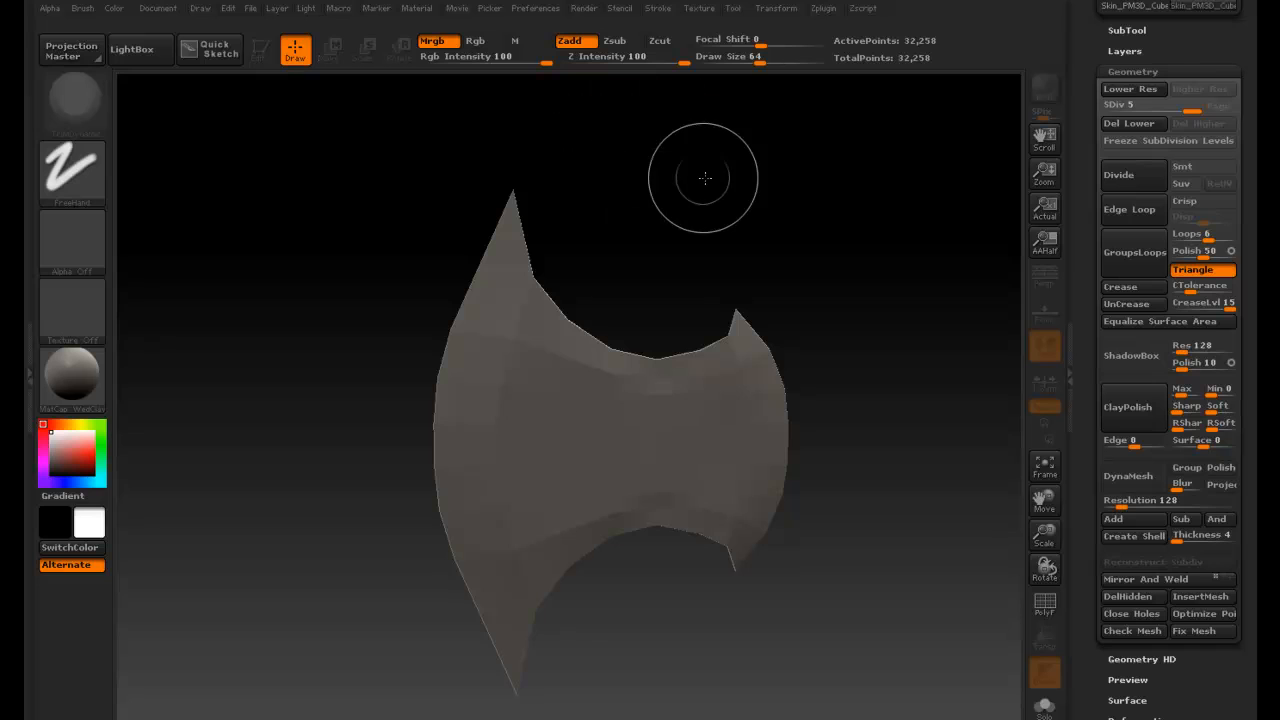
pyautogui.click(328, 50)
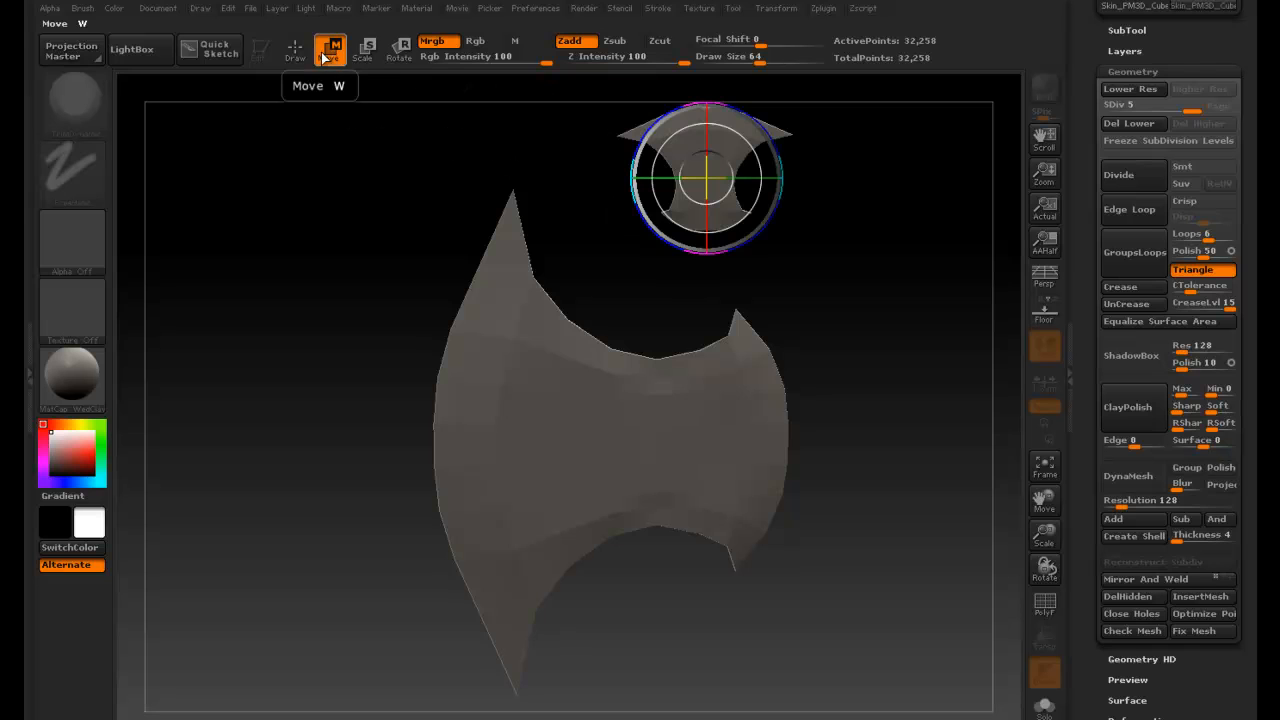
pyautogui.click(295, 50)
pyautogui.hotkey('ctrl', 'z')
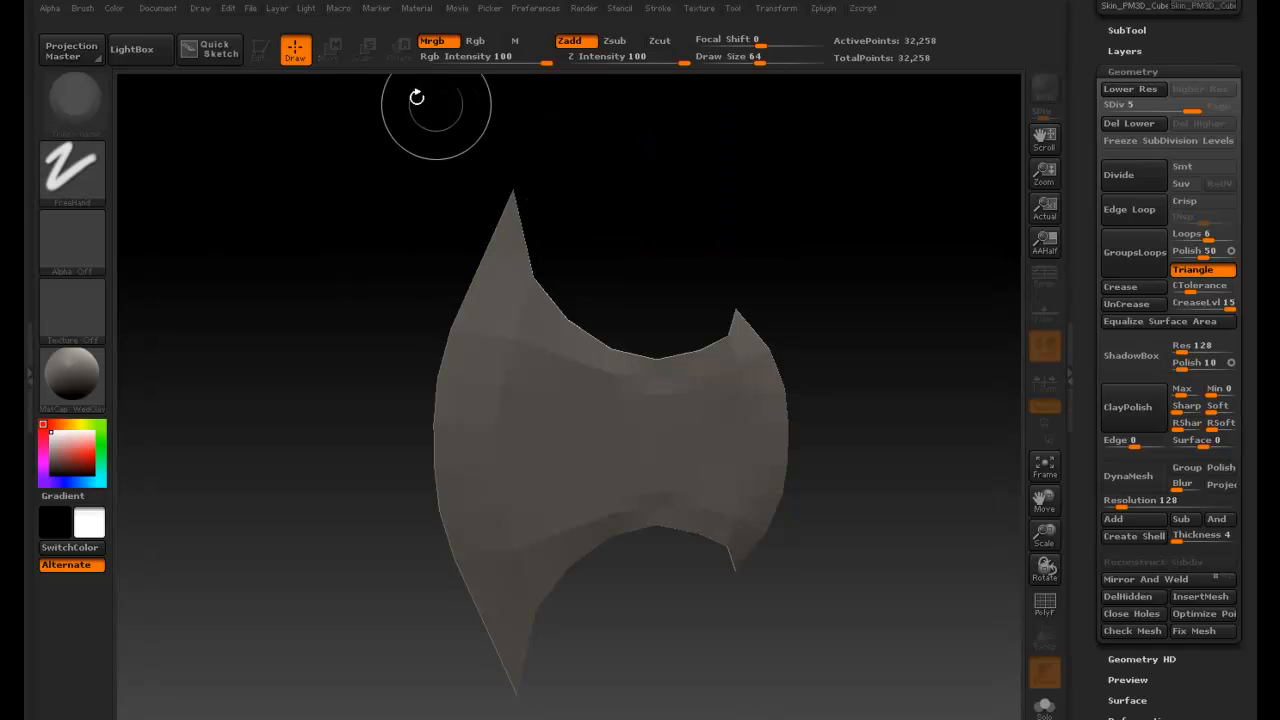
pyautogui.moveTo(629, 177); pyautogui.dragTo(655, 180)
pyautogui.hotkey('ctrl', 'z')
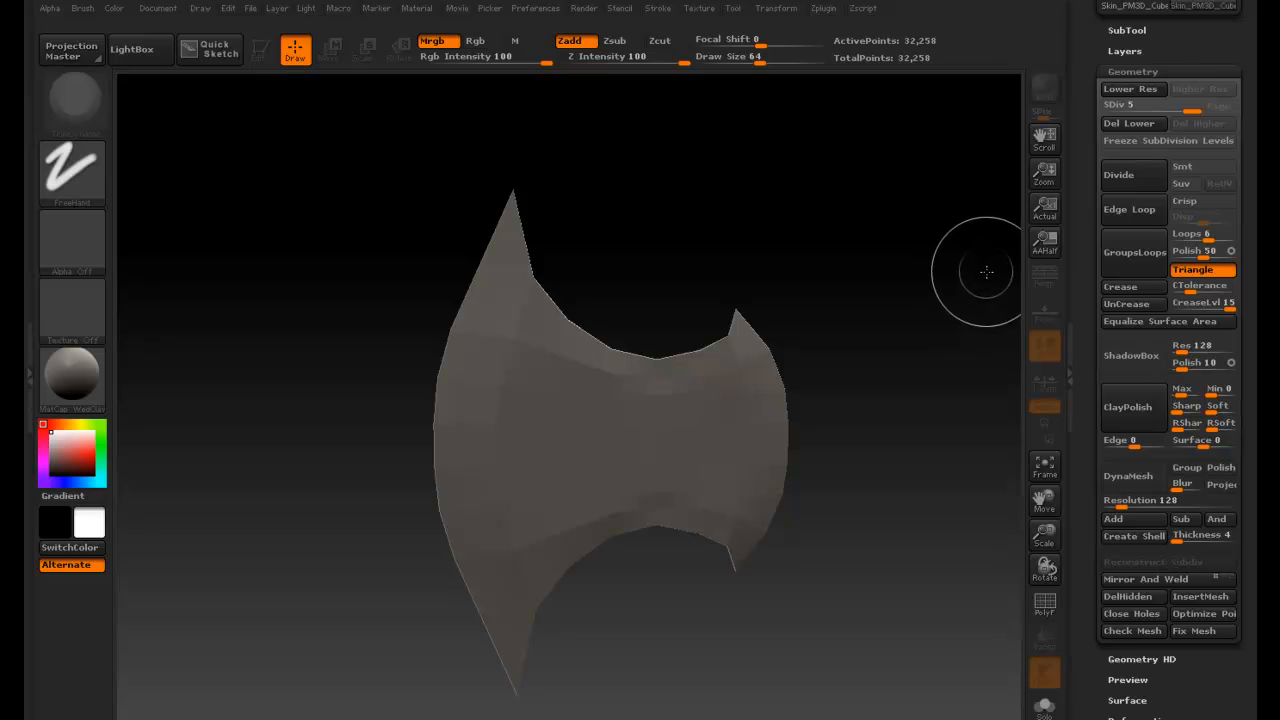
pyautogui.click(780, 9)
pyautogui.click(785, 12)
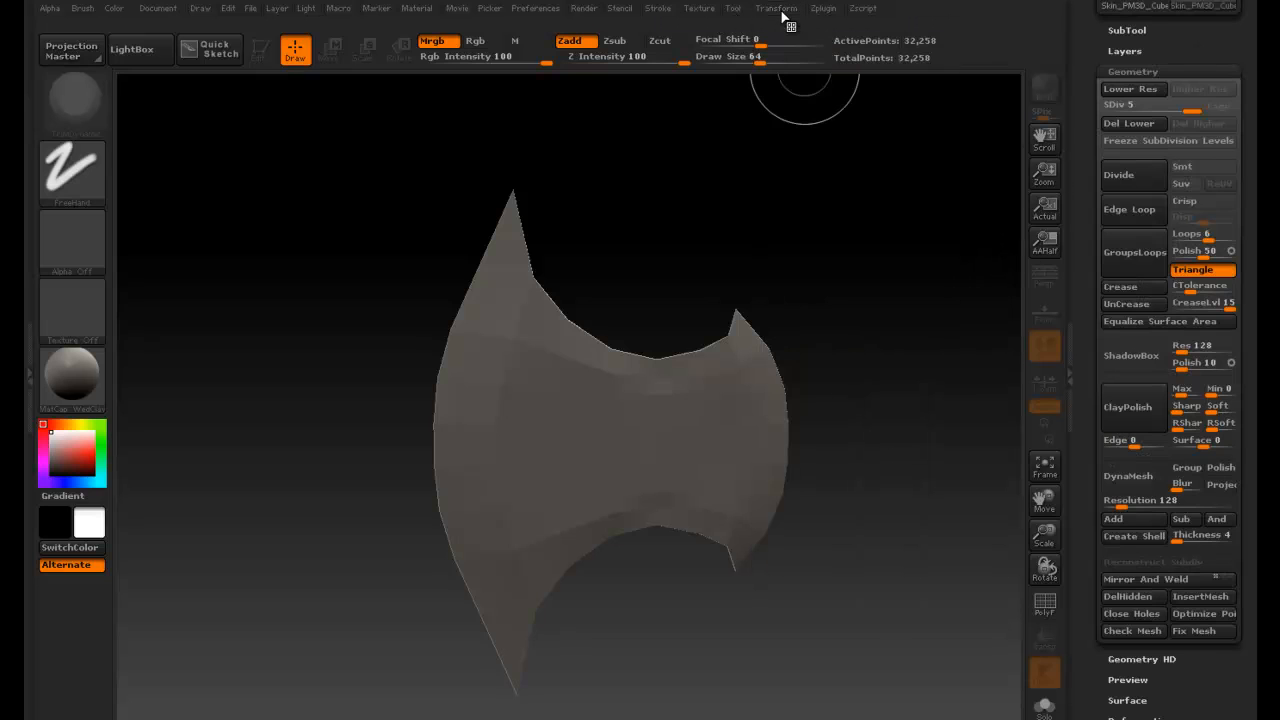
pyautogui.click(784, 12)
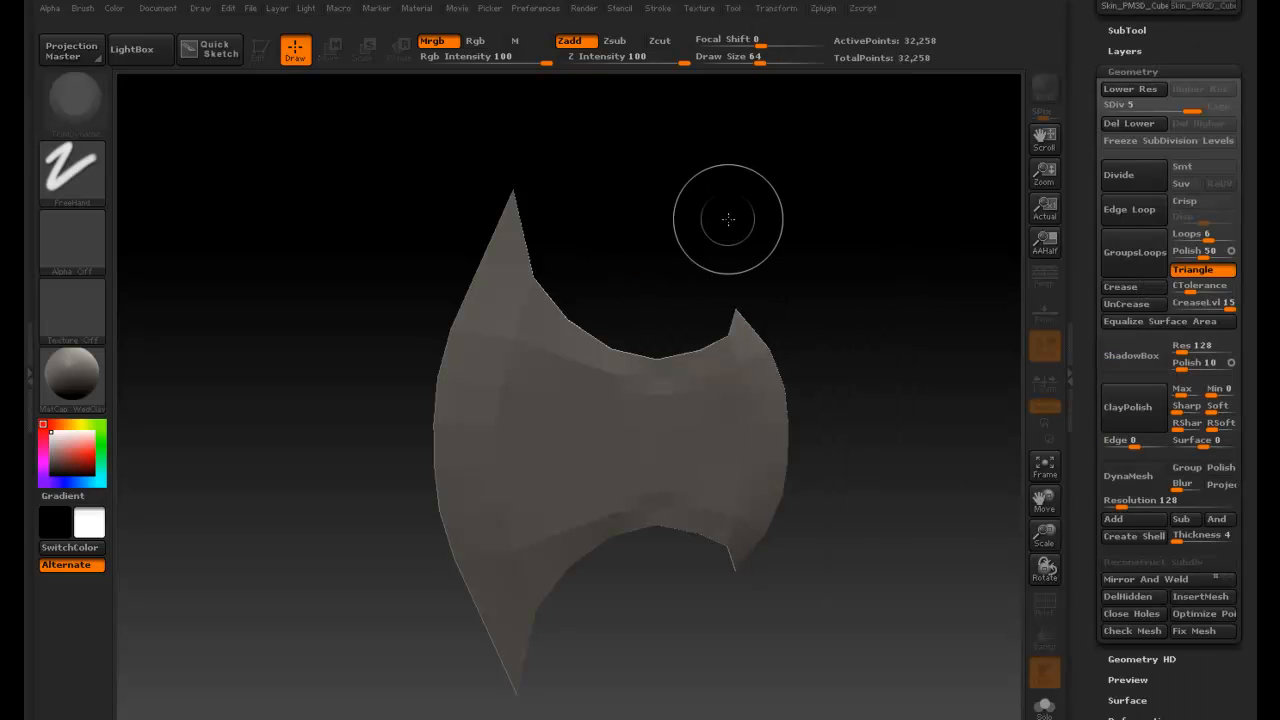
pyautogui.moveTo(728, 219); pyautogui.dragTo(846, 230)
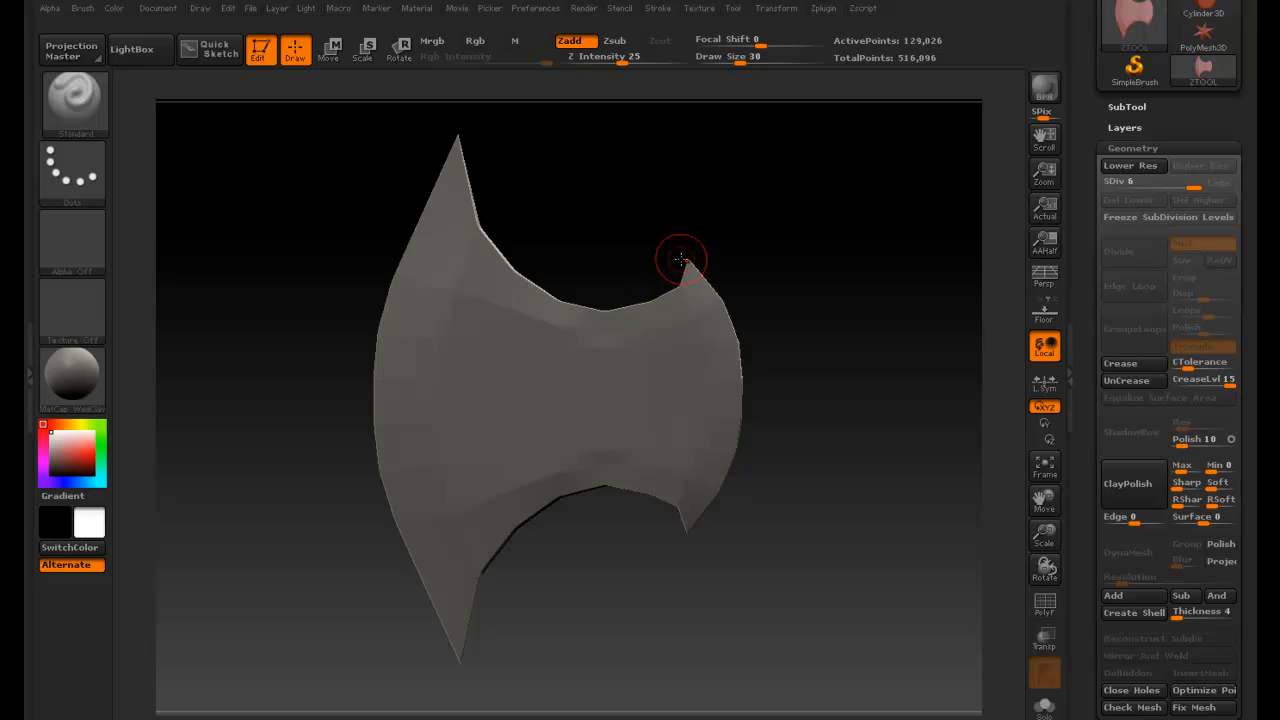
pyautogui.moveTo(620, 243); pyautogui.dragTo(594, 231)
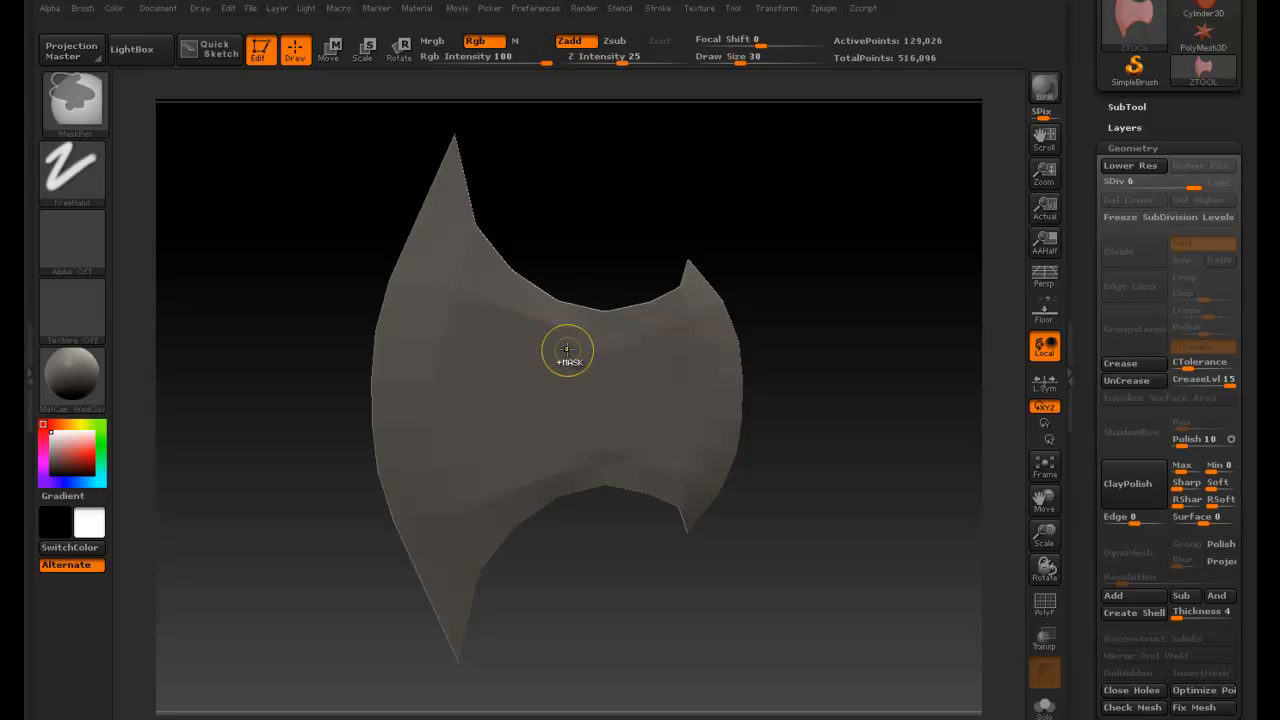
# - Paint a mask on the blade's center and clear the mask
pyautogui.moveTo(571, 349)
pyautogui.keyDown('ctrl'); pyautogui.mouseDown()
pyautogui.moveTo(515, 332)
pyautogui.moveTo(533, 328)
pyautogui.mouseUp(); pyautogui.keyUp('ctrl')
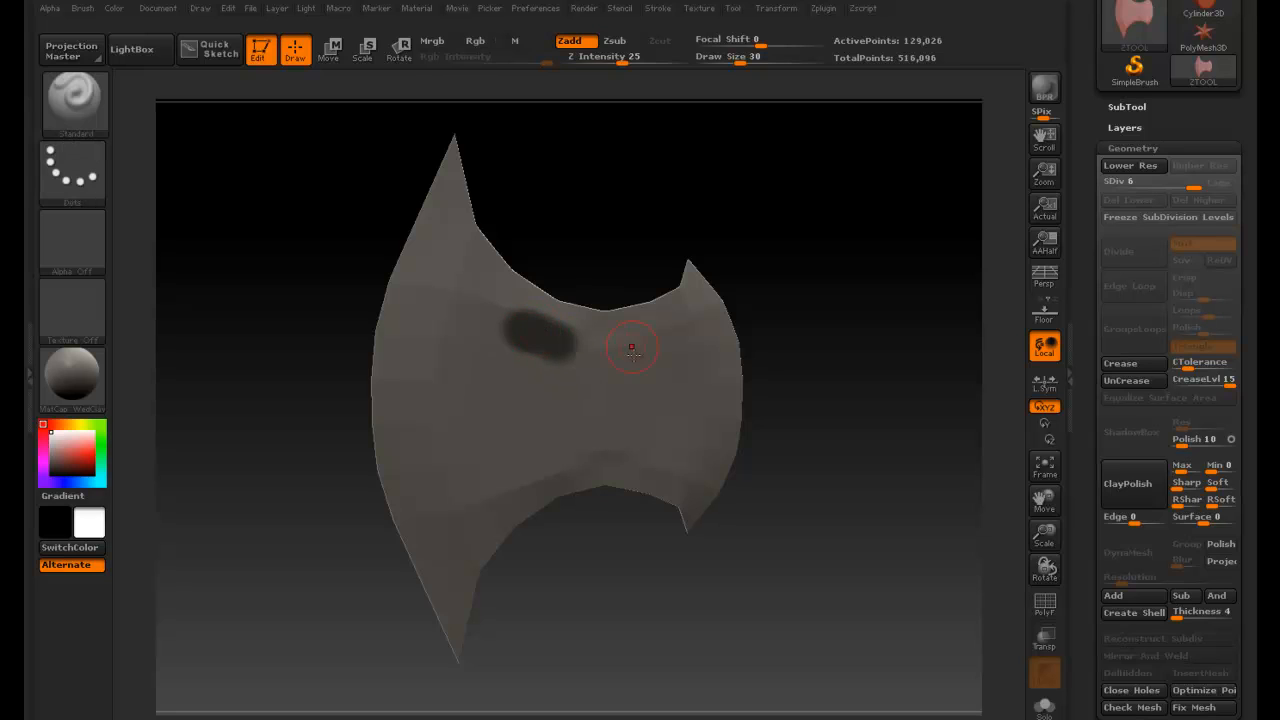
pyautogui.hotkey('ctrl', 'shift', 'a')
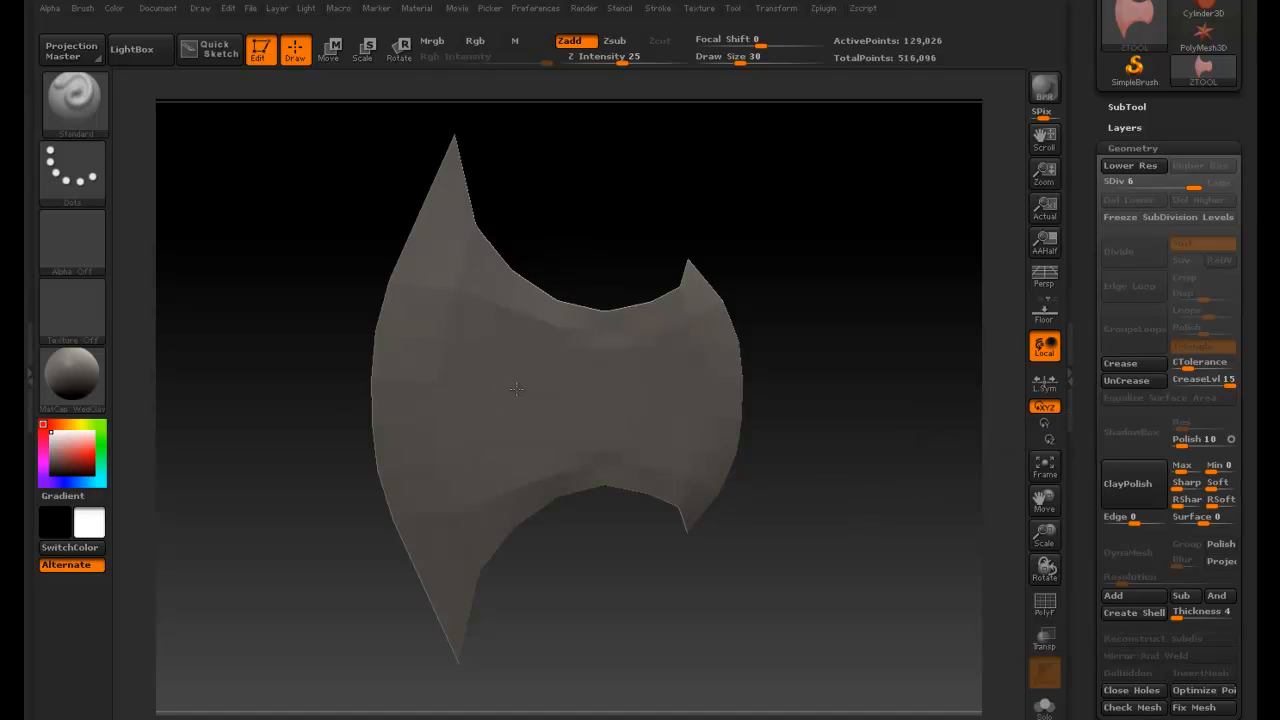
# - Set the brush Draw Size to 17
pyautogui.press('space')
pyautogui.moveTo(521, 400); pyautogui.dragTo(488, 391)
pyautogui.press('space')
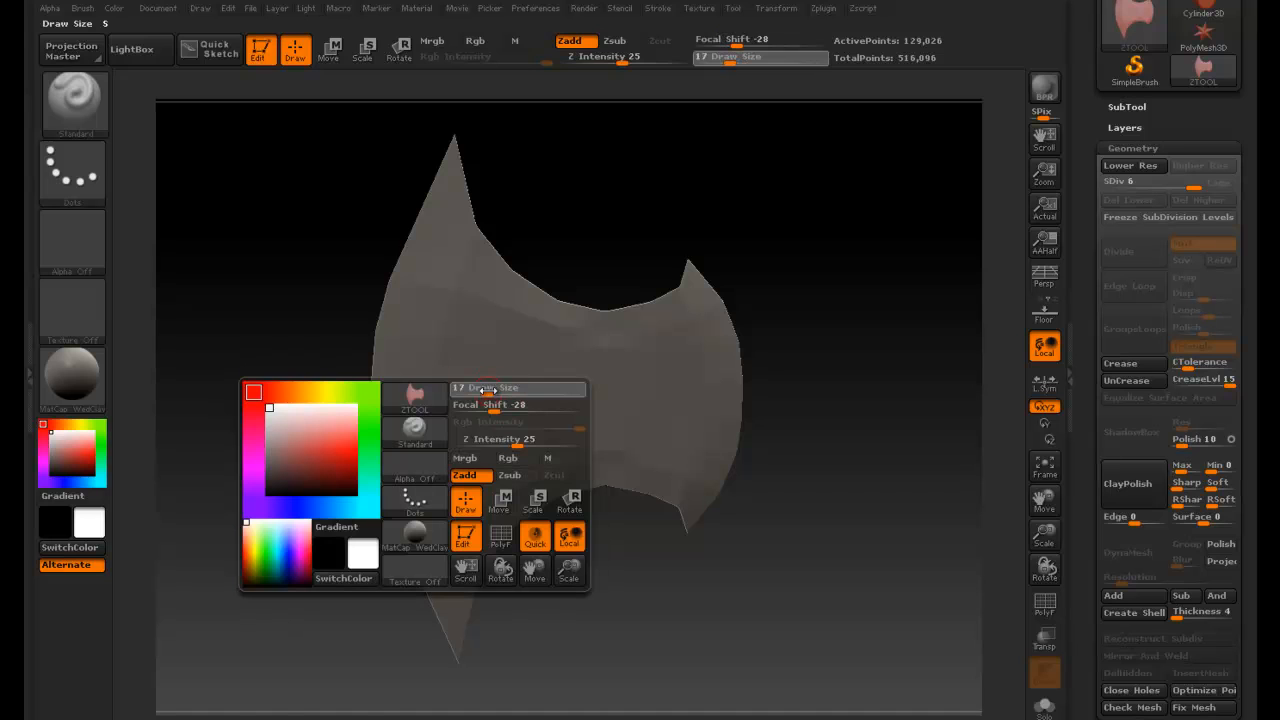
# - Paint a mask stroke near the blade's upper-left edge and undo it
pyautogui.press('ctrl')
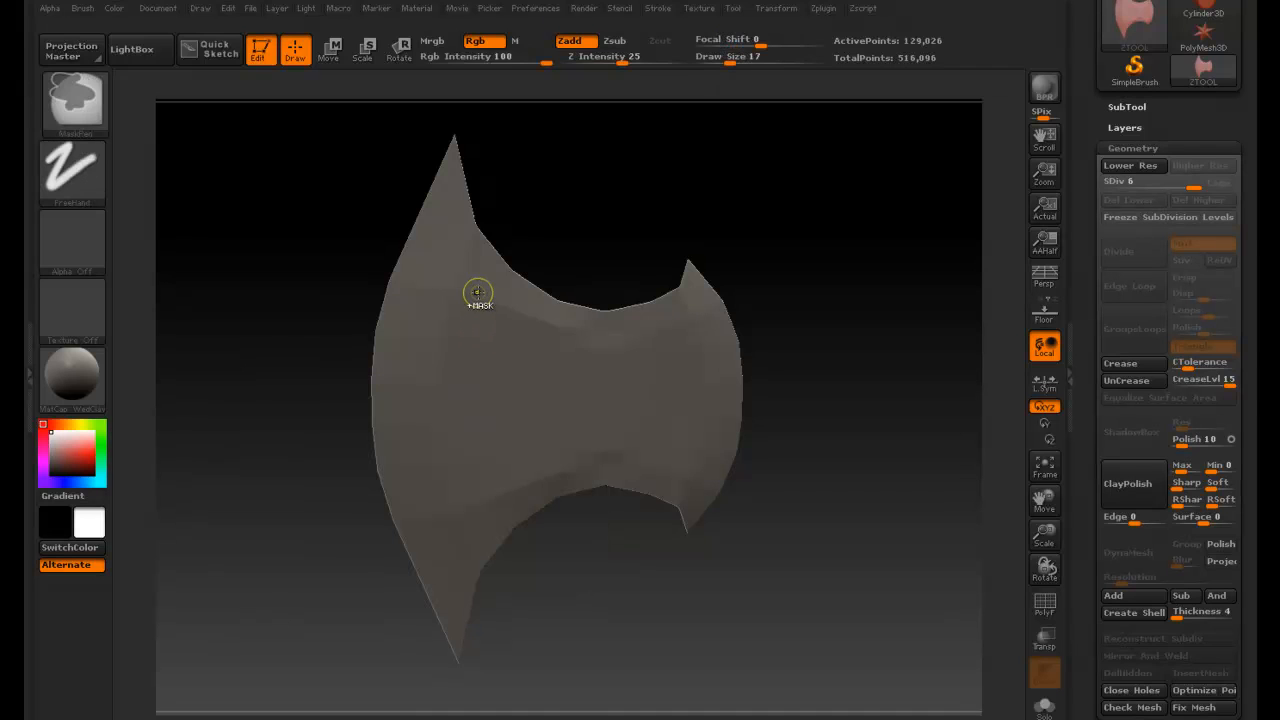
pyautogui.press('ctrl')
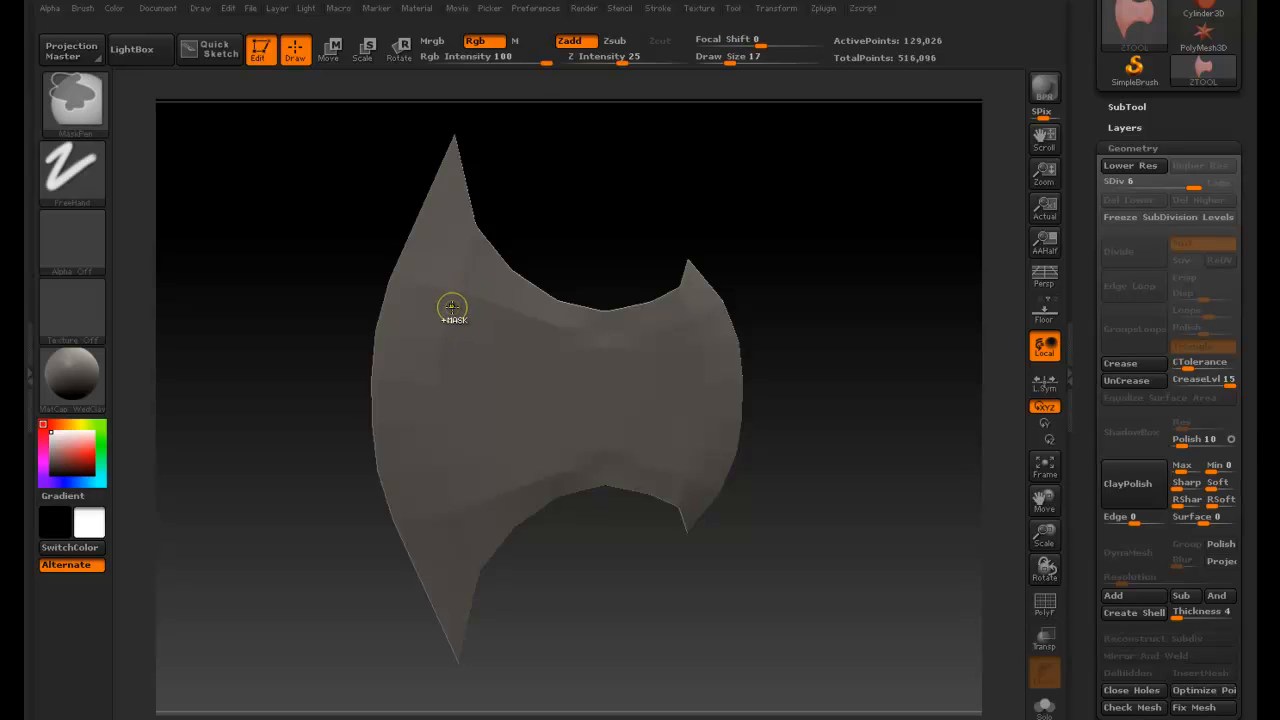
pyautogui.keyDown('ctrl'); pyautogui.moveTo(449, 294); pyautogui.dragTo(427, 322); pyautogui.keyUp('ctrl')
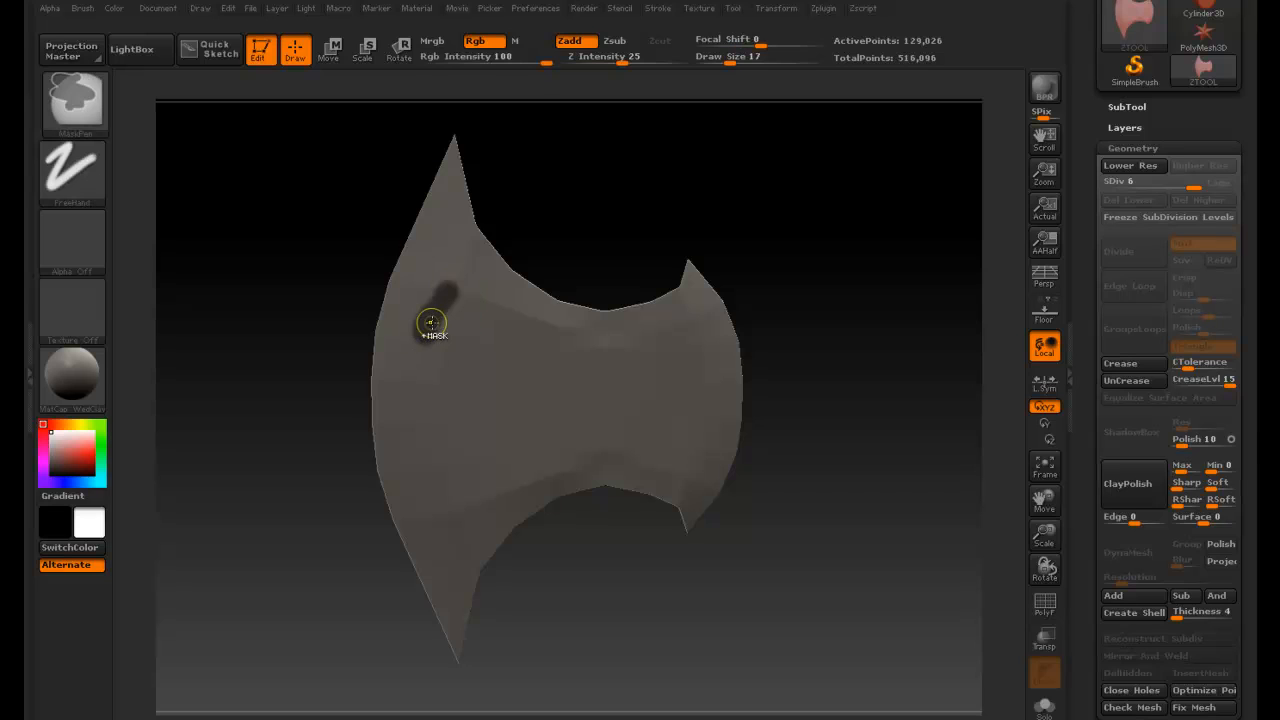
pyautogui.hotkey('ctrl', 'z')
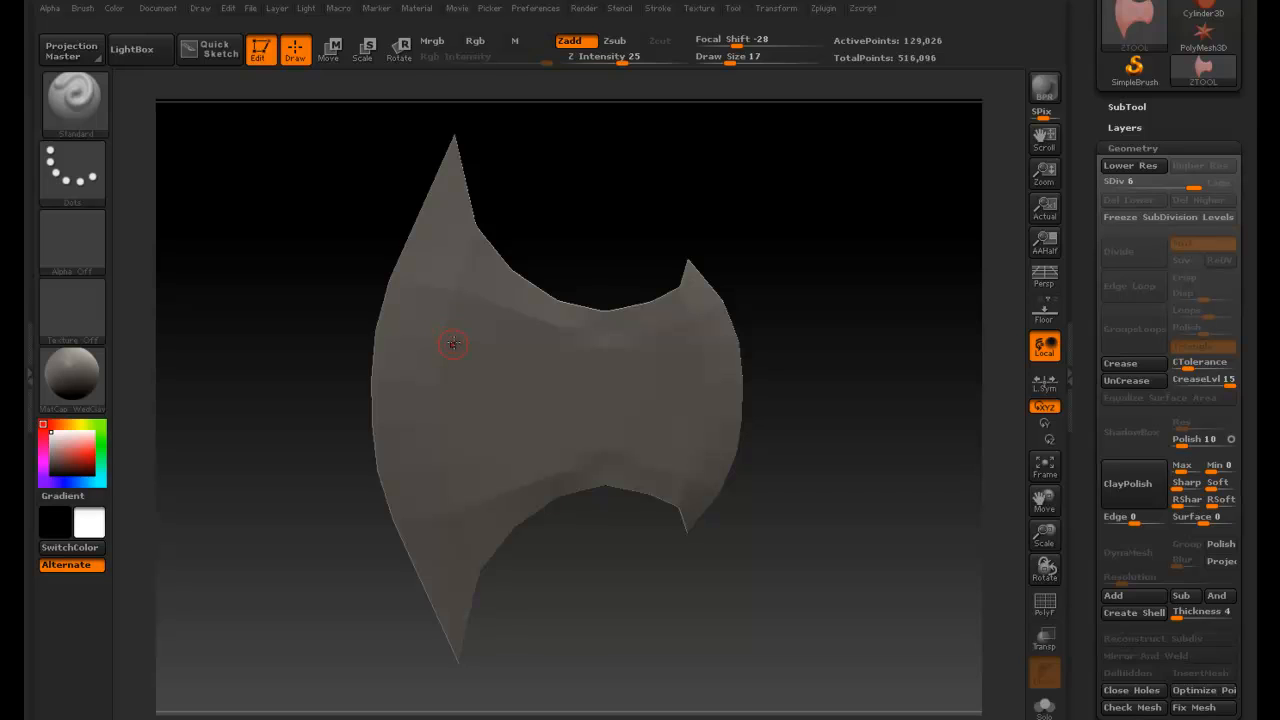
pyautogui.press('ctrl')
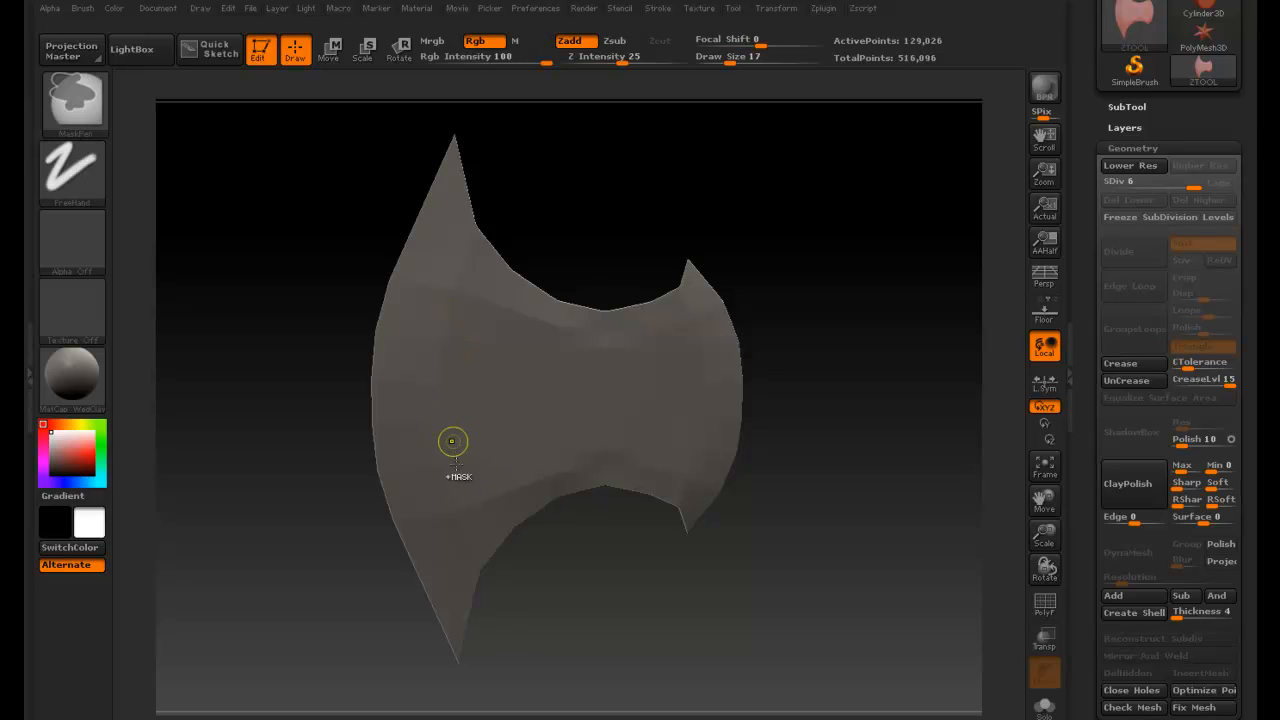
# - Paint a large triangular mask over the left-center area of the axe blade
pyautogui.moveTo(454, 478)
pyautogui.keyDown('ctrl'); pyautogui.mouseDown()
pyautogui.moveTo(447, 322)
pyautogui.moveTo(448, 452)
pyautogui.mouseUp(); pyautogui.keyUp('ctrl')
pyautogui.moveTo(448, 340)
pyautogui.keyDown('ctrl'); pyautogui.mouseDown()
pyautogui.moveTo(455, 298)
pyautogui.moveTo(437, 371)
pyautogui.moveTo(447, 473)
pyautogui.mouseUp(); pyautogui.keyUp('ctrl')
pyautogui.keyDown('ctrl'); pyautogui.moveTo(448, 386); pyautogui.dragTo(445, 375); pyautogui.keyUp('ctrl')
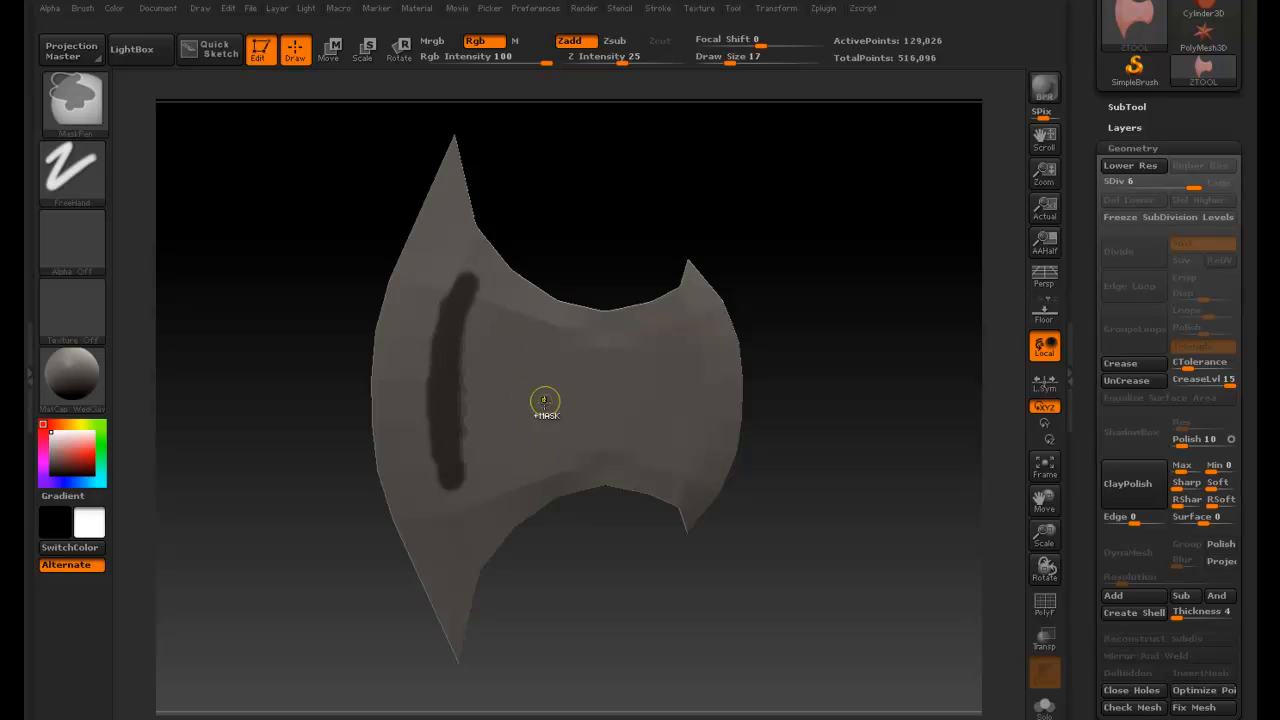
pyautogui.moveTo(457, 471)
pyautogui.keyDown('ctrl'); pyautogui.mouseDown()
pyautogui.moveTo(488, 405)
pyautogui.moveTo(488, 390)
pyautogui.moveTo(470, 402)
pyautogui.moveTo(488, 352)
pyautogui.moveTo(457, 400)
pyautogui.moveTo(486, 330)
pyautogui.moveTo(476, 305)
pyautogui.moveTo(445, 300)
pyautogui.moveTo(459, 285)
pyautogui.moveTo(441, 336)
pyautogui.moveTo(442, 313)
pyautogui.moveTo(449, 288)
pyautogui.moveTo(434, 394)
pyautogui.mouseUp(); pyautogui.keyUp('ctrl')
pyautogui.moveTo(442, 311)
pyautogui.keyDown('ctrl'); pyautogui.mouseDown()
pyautogui.moveTo(437, 464)
pyautogui.moveTo(450, 512)
pyautogui.moveTo(512, 390)
pyautogui.moveTo(520, 412)
pyautogui.moveTo(568, 378)
pyautogui.moveTo(505, 335)
pyautogui.moveTo(482, 300)
pyautogui.moveTo(550, 358)
pyautogui.moveTo(497, 345)
pyautogui.mouseUp(); pyautogui.keyUp('ctrl')
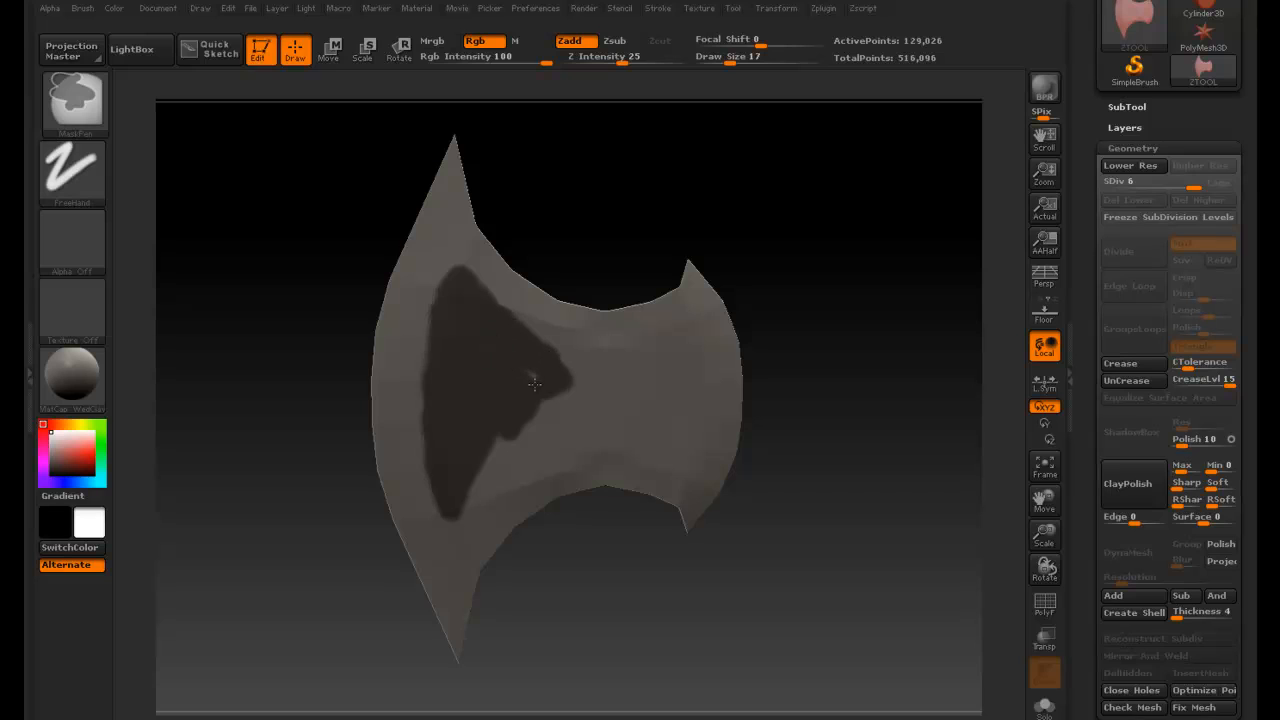
pyautogui.moveTo(534, 383)
pyautogui.keyDown('ctrl'); pyautogui.mouseDown()
pyautogui.moveTo(542, 407)
pyautogui.moveTo(565, 356)
pyautogui.moveTo(572, 396)
pyautogui.moveTo(576, 352)
pyautogui.moveTo(578, 390)
pyautogui.moveTo(565, 385)
pyautogui.moveTo(577, 371)
pyautogui.moveTo(483, 450)
pyautogui.moveTo(555, 392)
pyautogui.moveTo(538, 420)
pyautogui.moveTo(488, 448)
pyautogui.mouseUp(); pyautogui.keyUp('ctrl')
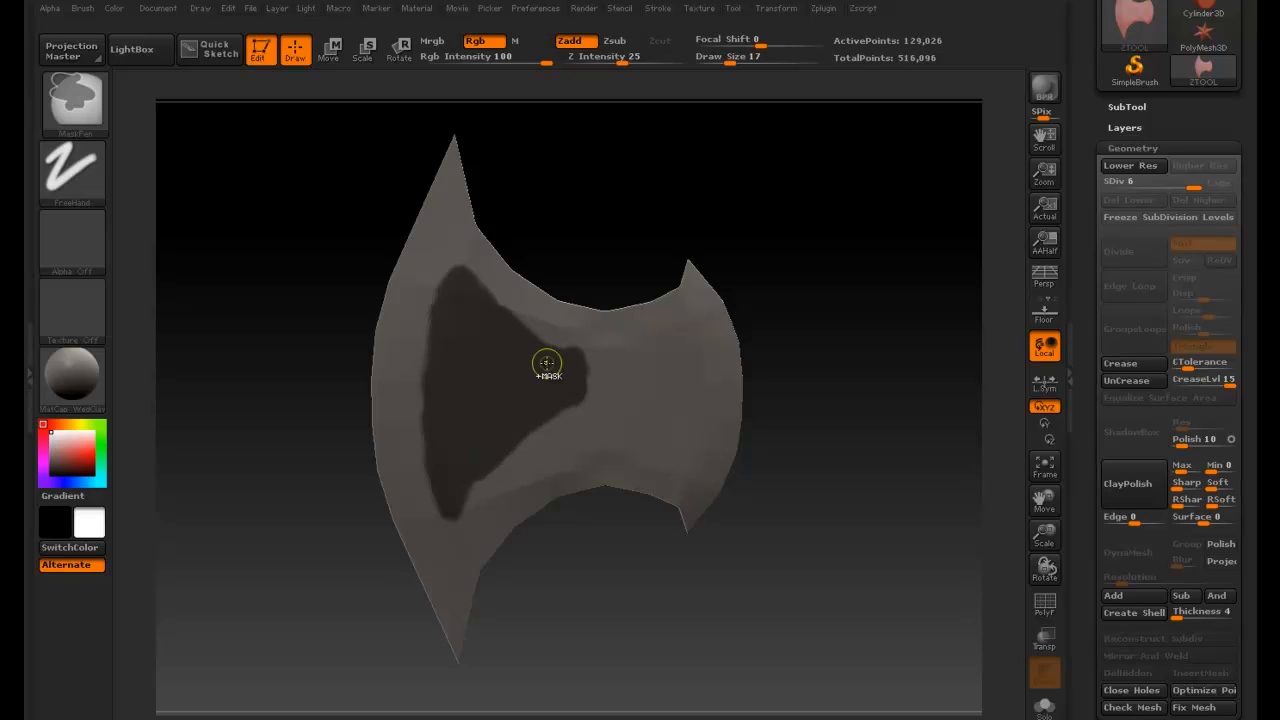
pyautogui.moveTo(469, 482)
pyautogui.keyDown('ctrl'); pyautogui.mouseDown()
pyautogui.moveTo(456, 517)
pyautogui.moveTo(460, 502)
pyautogui.mouseUp(); pyautogui.keyUp('ctrl')
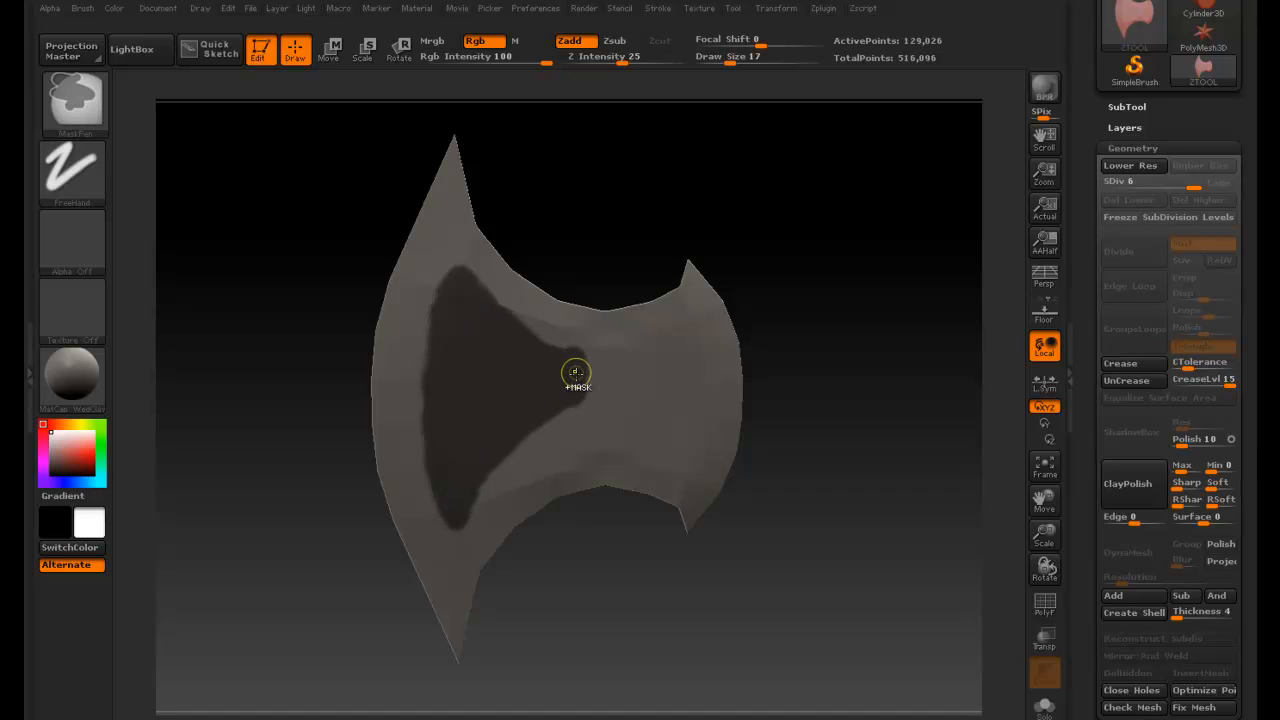
# - Set Draw Size to 7 and trim the mask's right tip into a straight vertical edge, undoing one stray stroke
pyautogui.press('space')
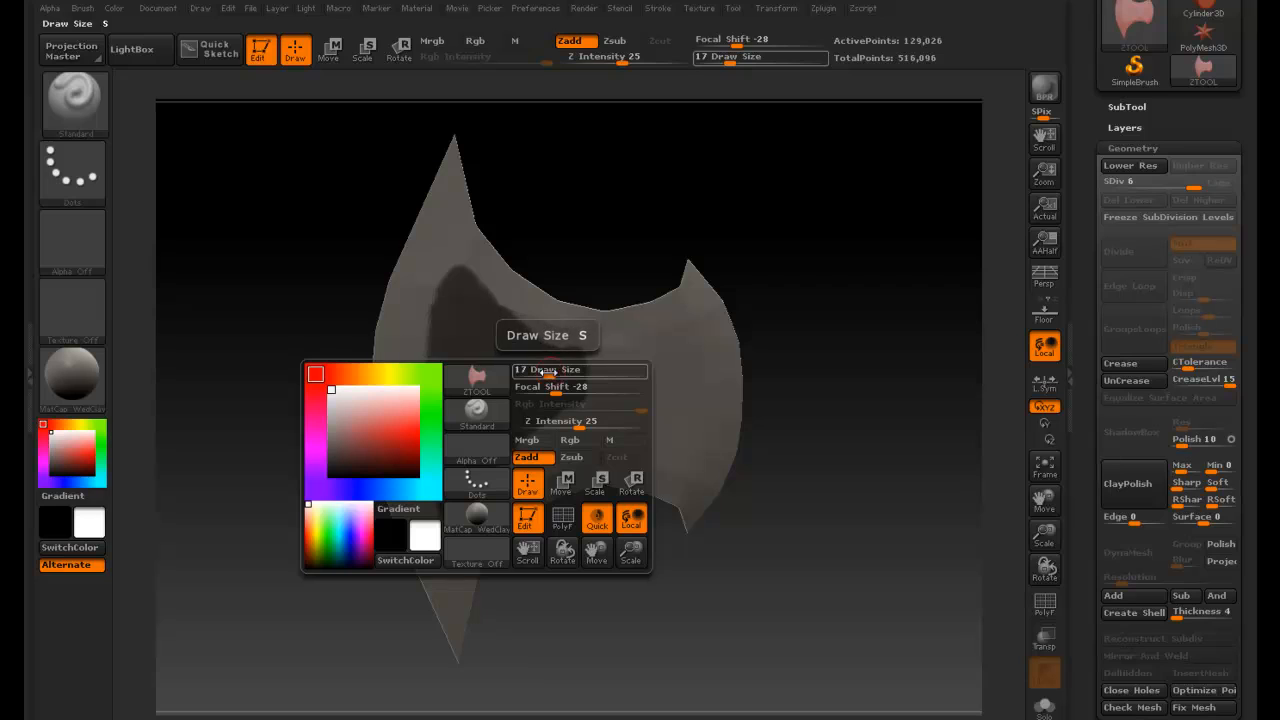
pyautogui.moveTo(549, 375); pyautogui.dragTo(537, 375)
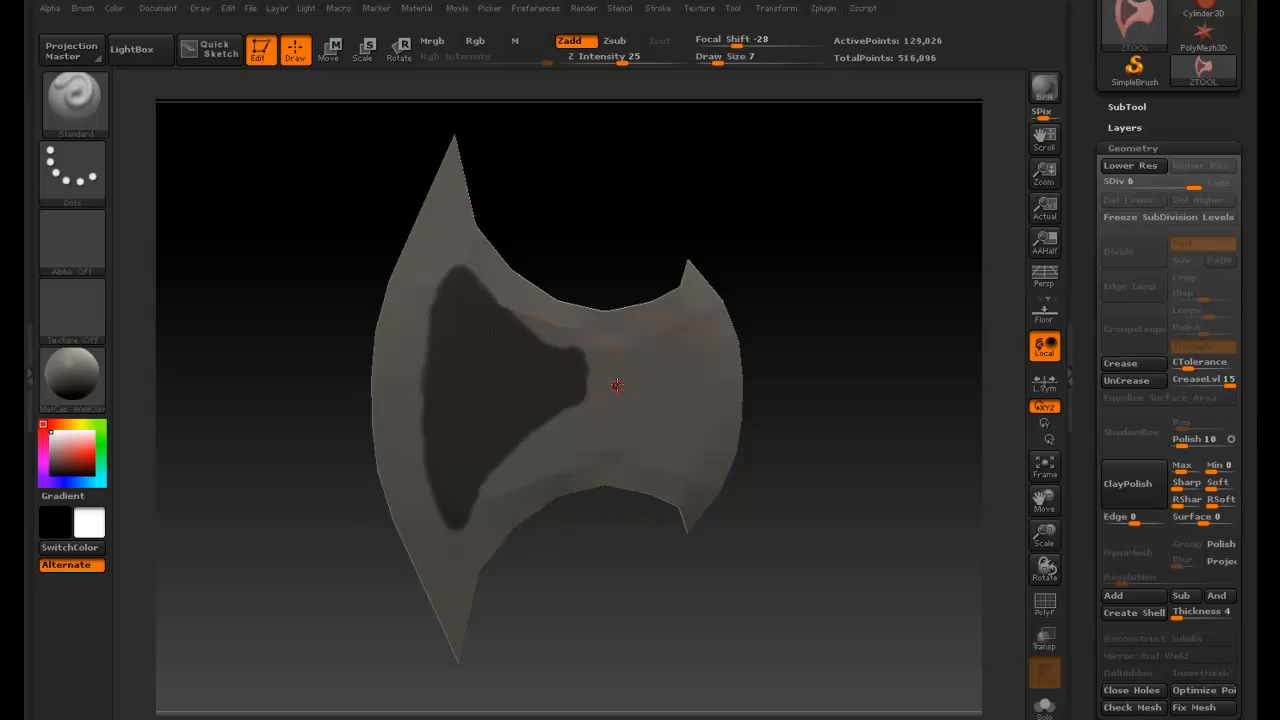
pyautogui.moveTo(618, 385)
pyautogui.keyDown('ctrl'); pyautogui.mouseDown(button='right')
pyautogui.moveTo(568, 387)
pyautogui.moveTo(580, 388)
pyautogui.mouseUp(button='right'); pyautogui.keyUp('ctrl')
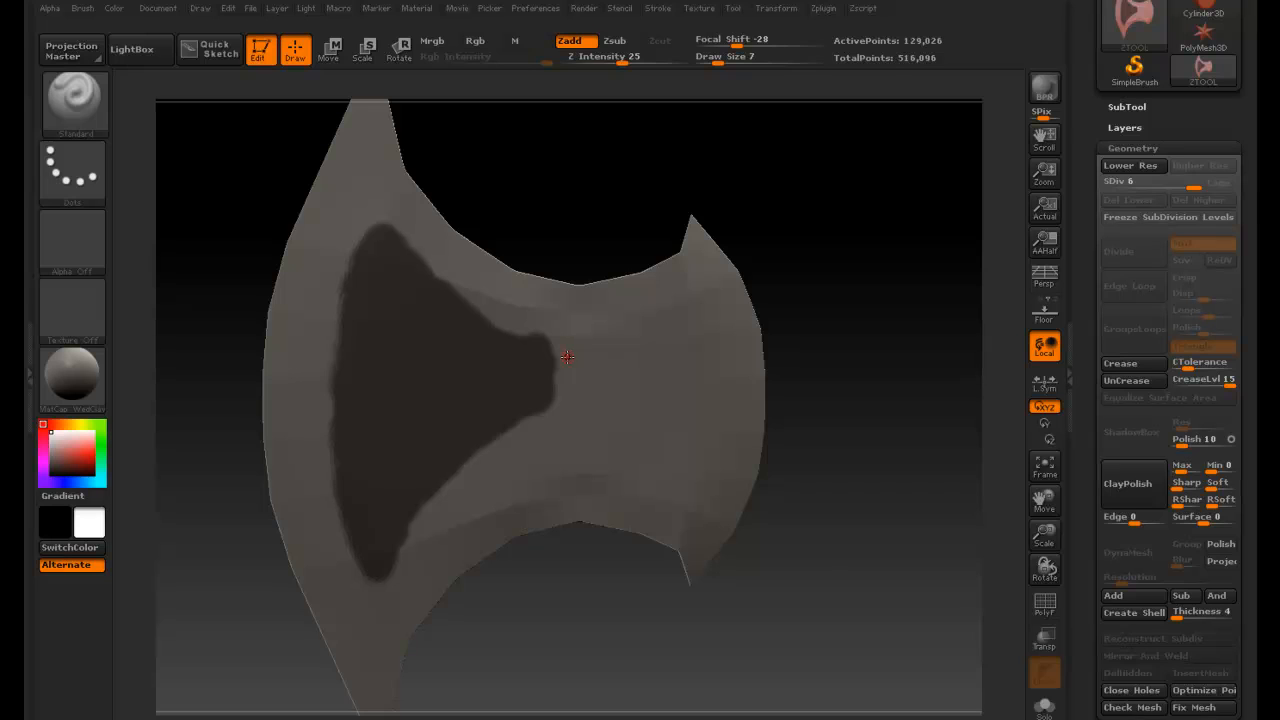
pyautogui.keyDown('ctrl'); pyautogui.keyDown('alt'); pyautogui.moveTo(563, 345); pyautogui.dragTo(560, 408); pyautogui.keyUp('alt'); pyautogui.keyUp('ctrl')
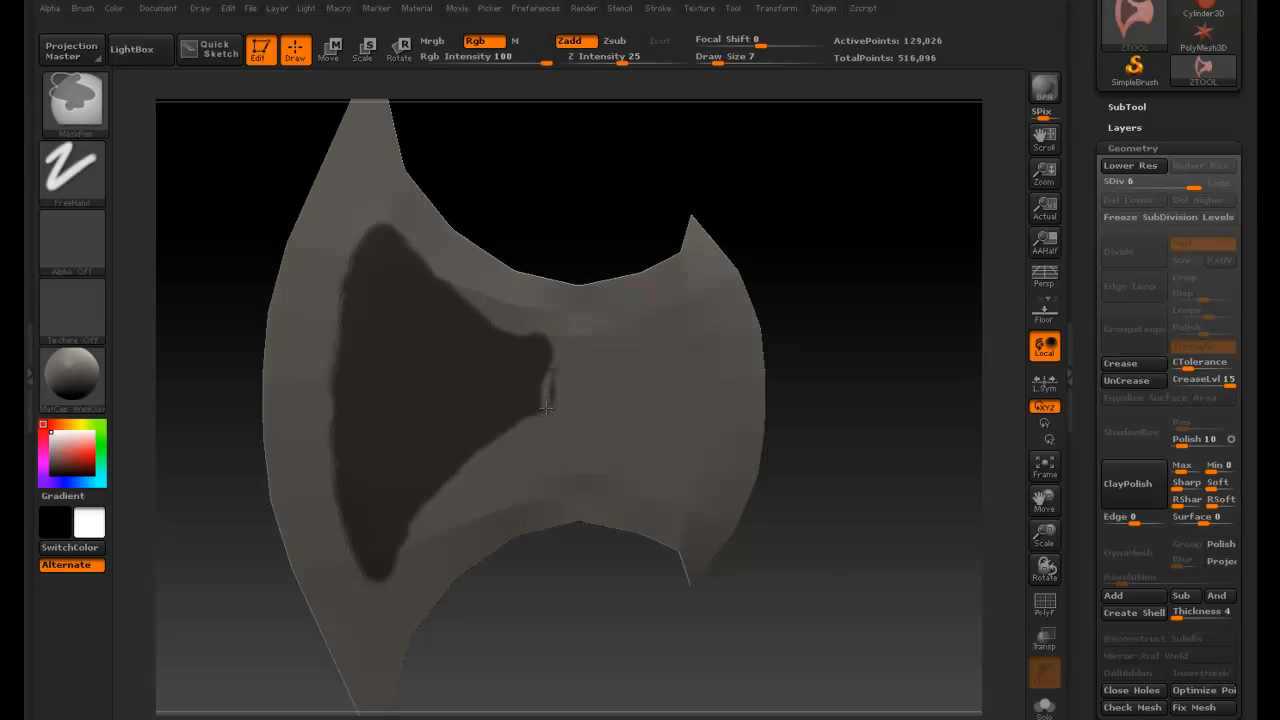
pyautogui.hotkey('ctrl', 'z')
pyautogui.keyDown('ctrl'); pyautogui.moveTo(534, 306); pyautogui.dragTo(530, 335); pyautogui.keyUp('ctrl')
# - Set Draw Size to 24 and erase the mask along the blade's left edge to leave an unmasked border
pyautogui.press('space')
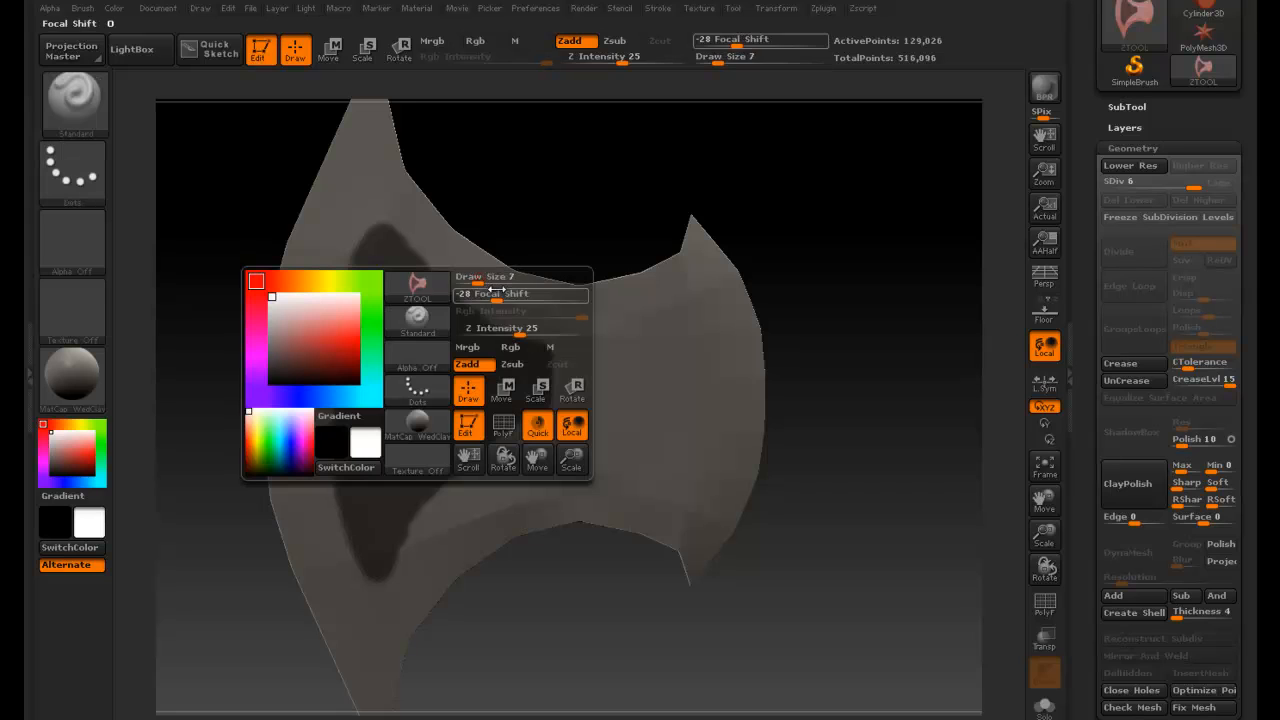
pyautogui.moveTo(470, 276); pyautogui.dragTo(458, 247)
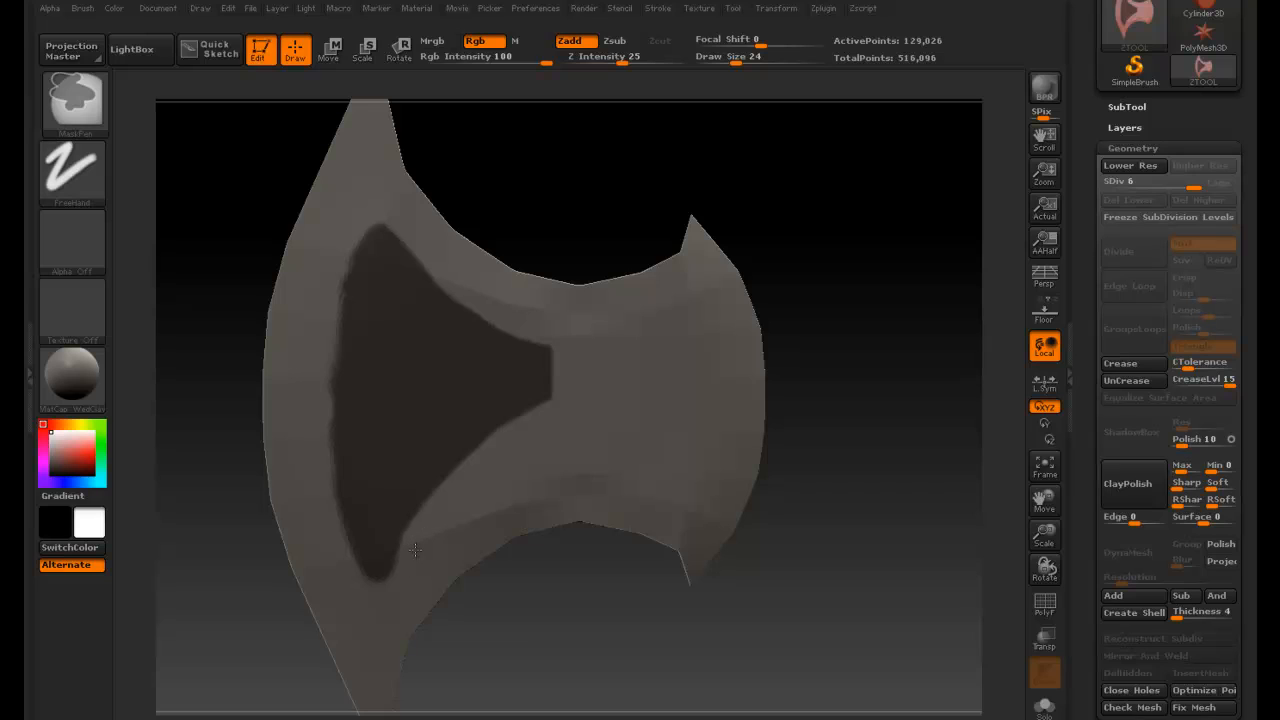
pyautogui.keyDown('ctrl'); pyautogui.keyDown('alt'); pyautogui.moveTo(415, 550); pyautogui.dragTo(408, 568); pyautogui.keyUp('alt'); pyautogui.keyUp('ctrl')
pyautogui.keyDown('ctrl'); pyautogui.keyDown('alt'); pyautogui.moveTo(388, 594); pyautogui.dragTo(353, 575); pyautogui.keyUp('alt'); pyautogui.keyUp('ctrl')
pyautogui.keyDown('ctrl'); pyautogui.keyDown('alt'); pyautogui.moveTo(325, 498); pyautogui.dragTo(332, 268); pyautogui.keyUp('alt'); pyautogui.keyUp('ctrl')
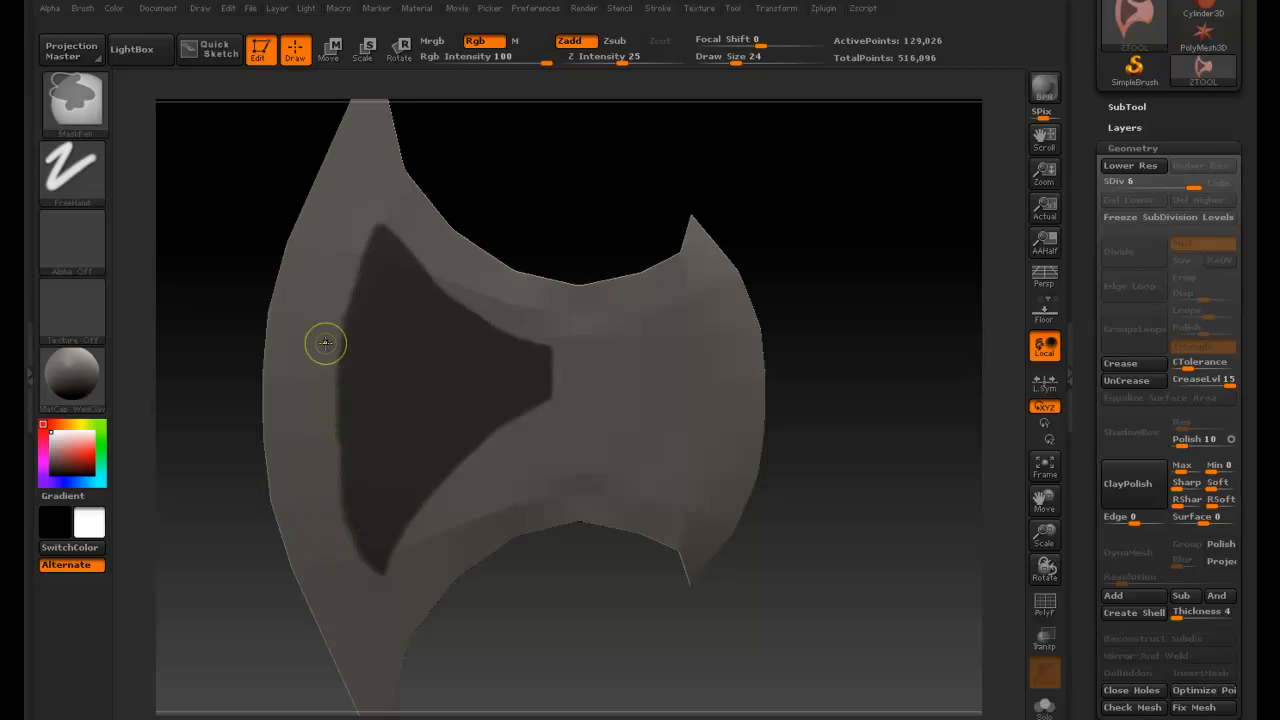
pyautogui.moveTo(324, 437)
pyautogui.keyDown('ctrl'); pyautogui.keyDown('alt'); pyautogui.mouseDown()
pyautogui.moveTo(332, 495)
pyautogui.moveTo(387, 613)
pyautogui.mouseUp(); pyautogui.keyUp('alt'); pyautogui.keyUp('ctrl')
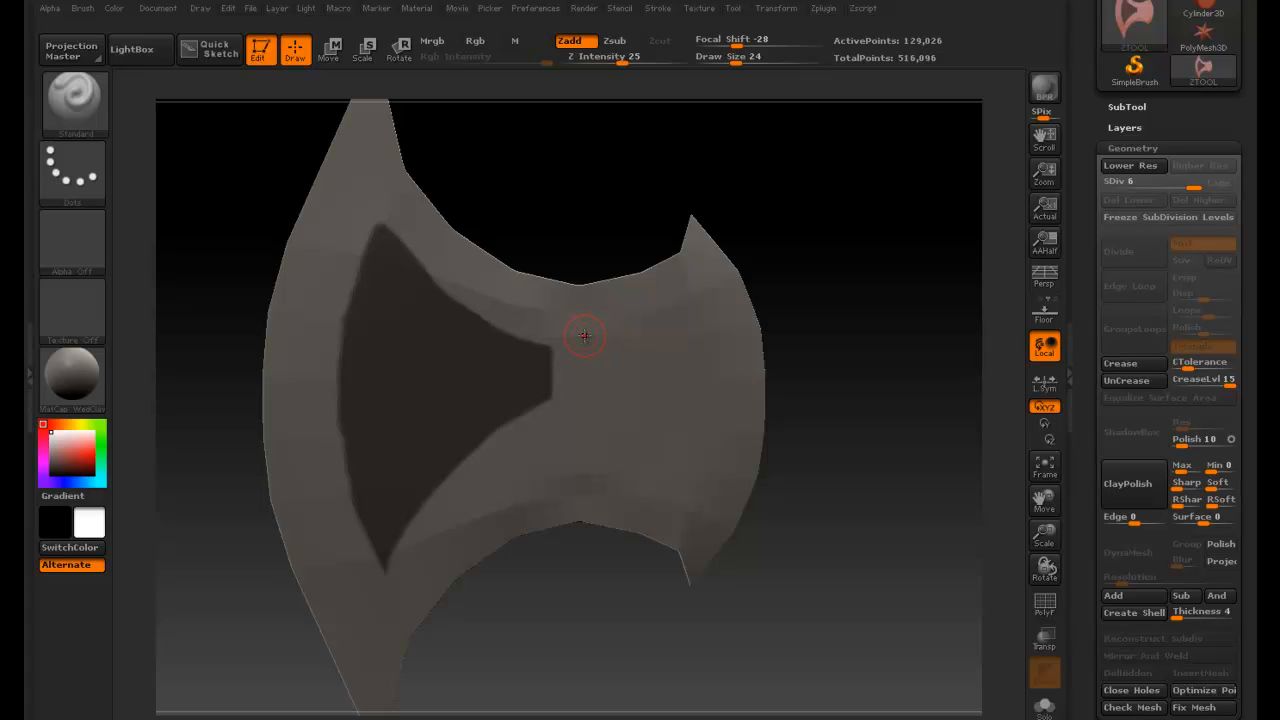
# - Invert the mask and then invert it back
pyautogui.keyDown('ctrl'); pyautogui.click(613, 232); pyautogui.keyUp('ctrl')
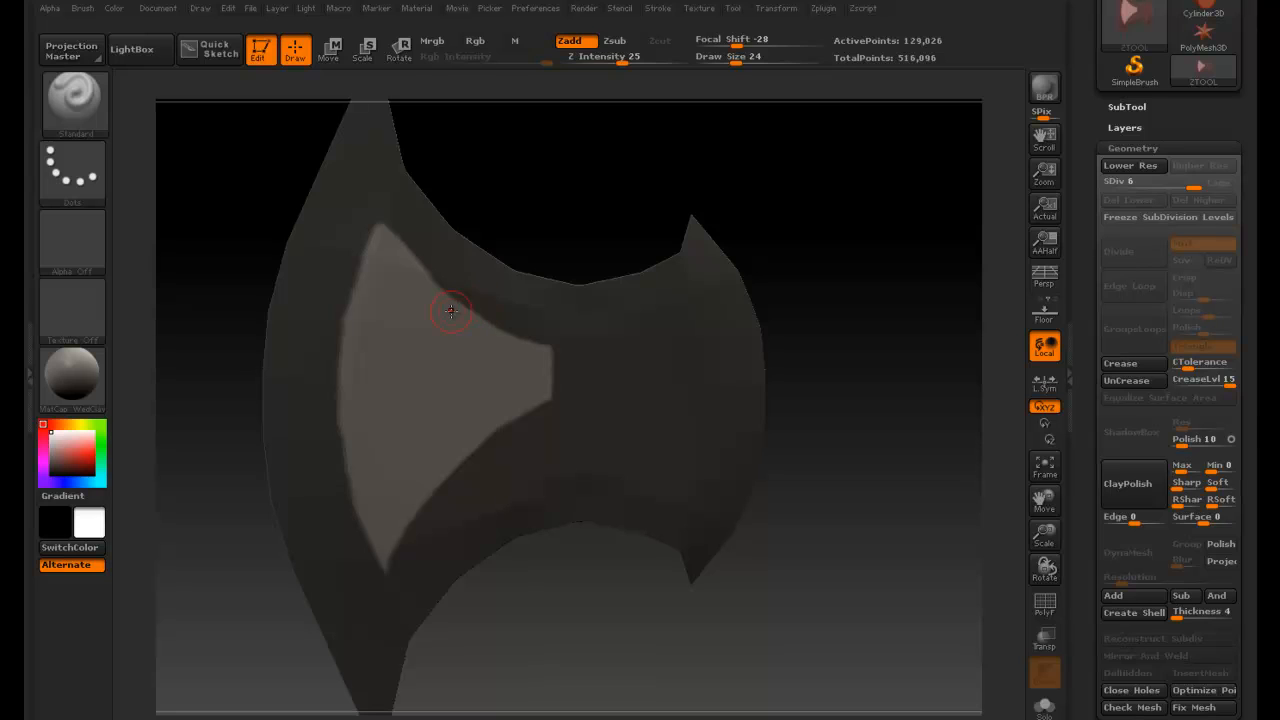
pyautogui.press('ctrl')
pyautogui.press('ctrl')
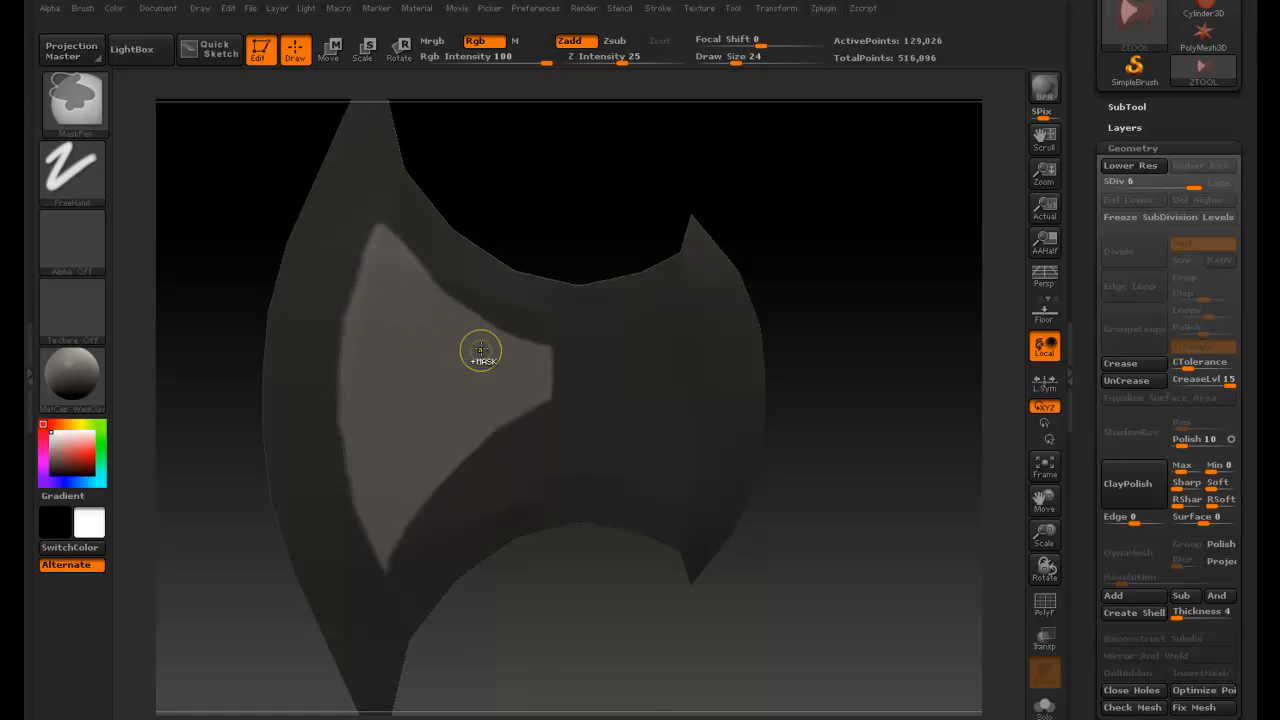
pyautogui.press('ctrl')
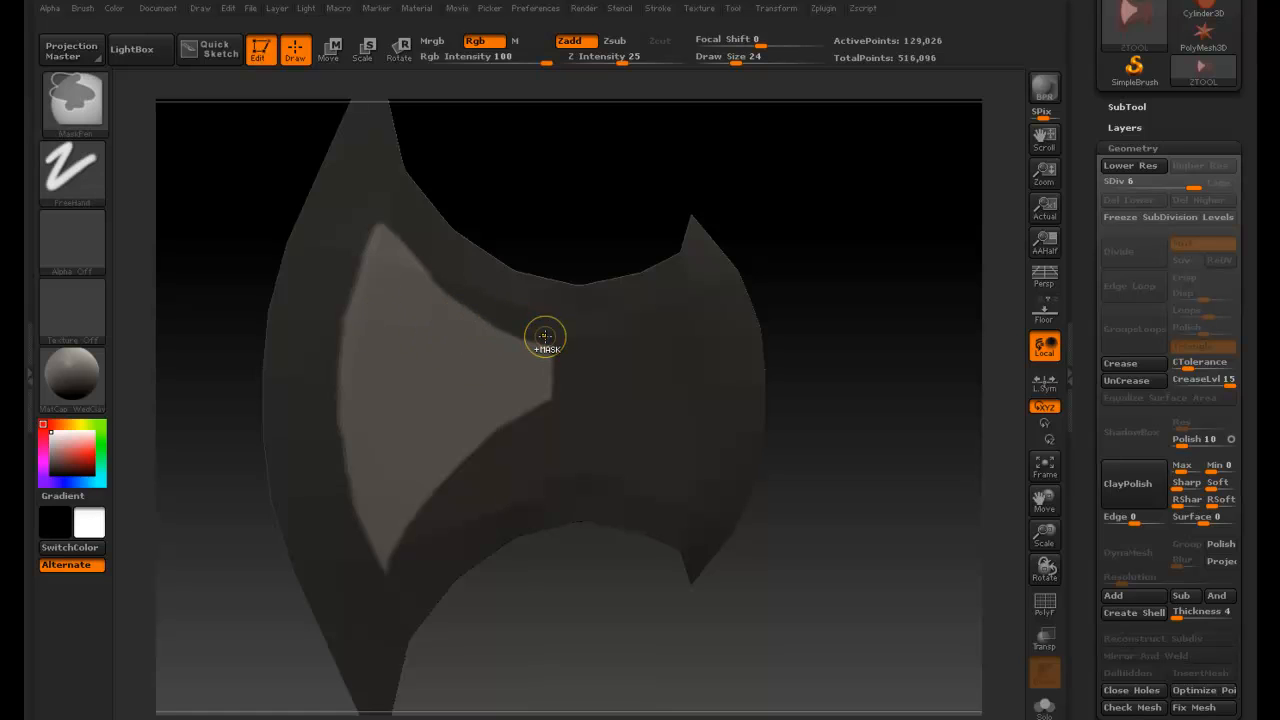
pyautogui.keyDown('ctrl'); pyautogui.click(562, 210); pyautogui.keyUp('ctrl')
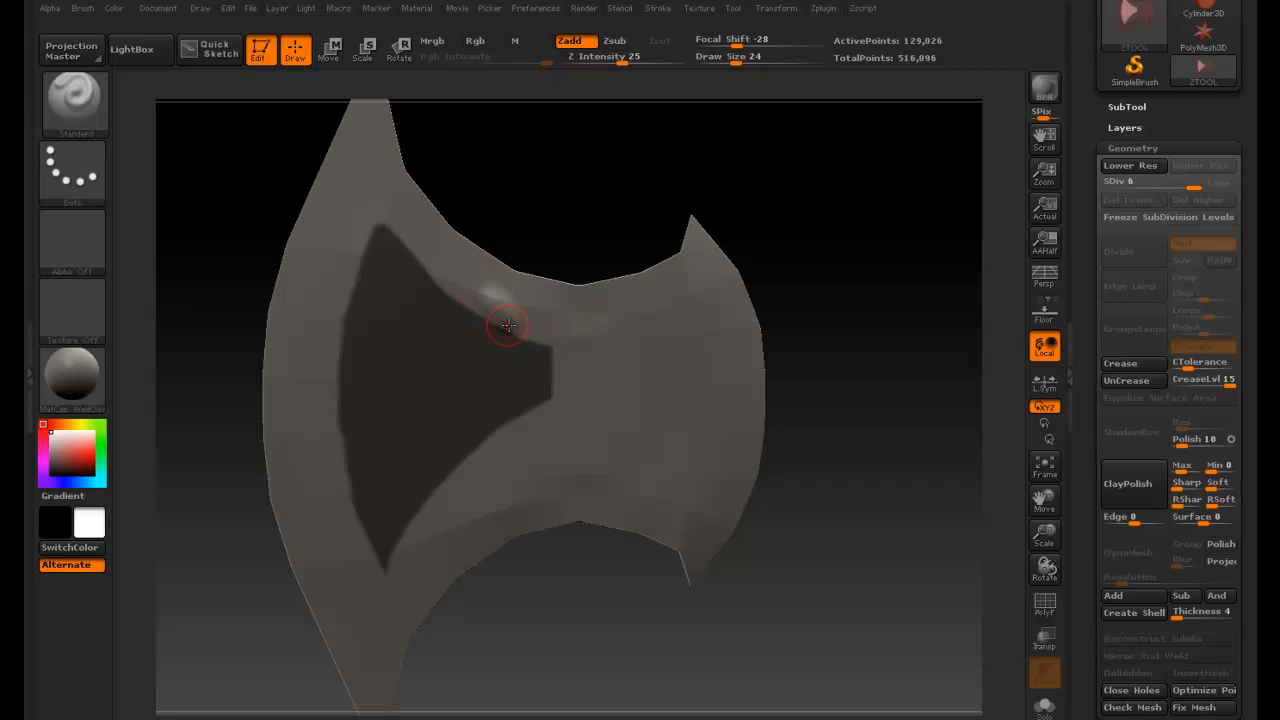
# - Add a mask dot near the mask's upper edge and undo it
pyautogui.press('ctrl')
pyautogui.keyDown('ctrl'); pyautogui.click(490, 295); pyautogui.keyUp('ctrl')
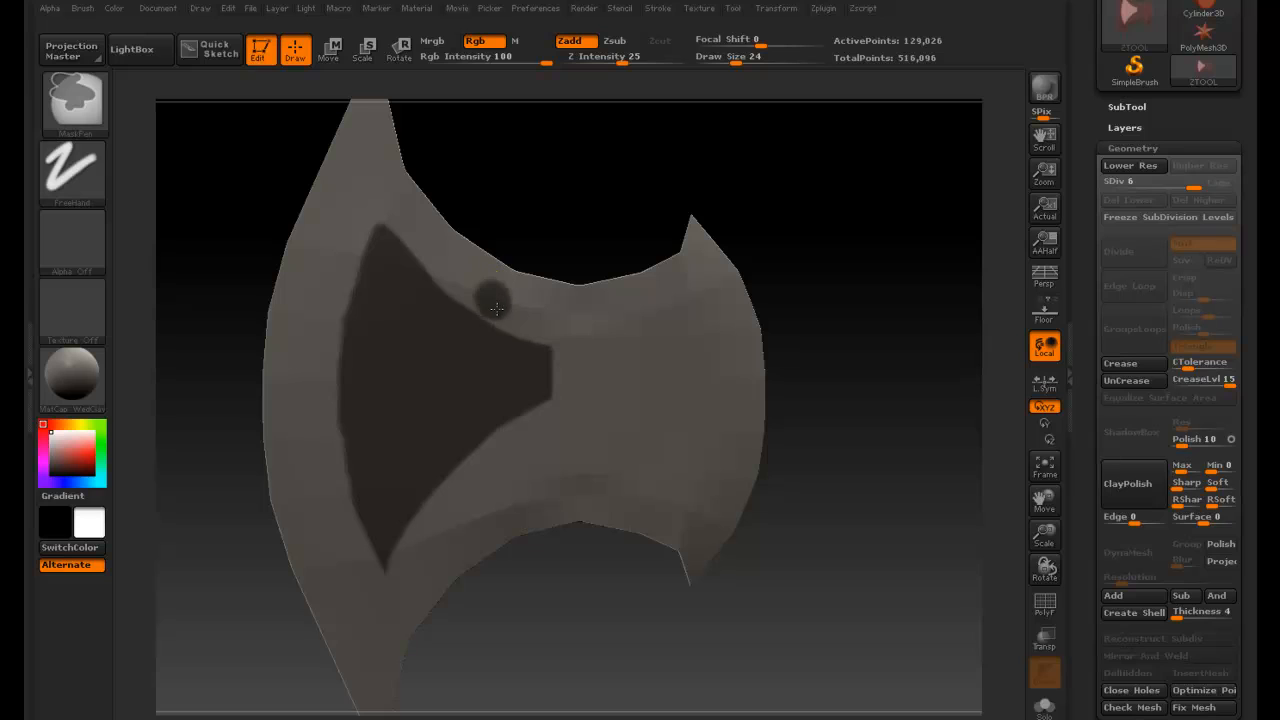
pyautogui.hotkey('ctrl', 'z')
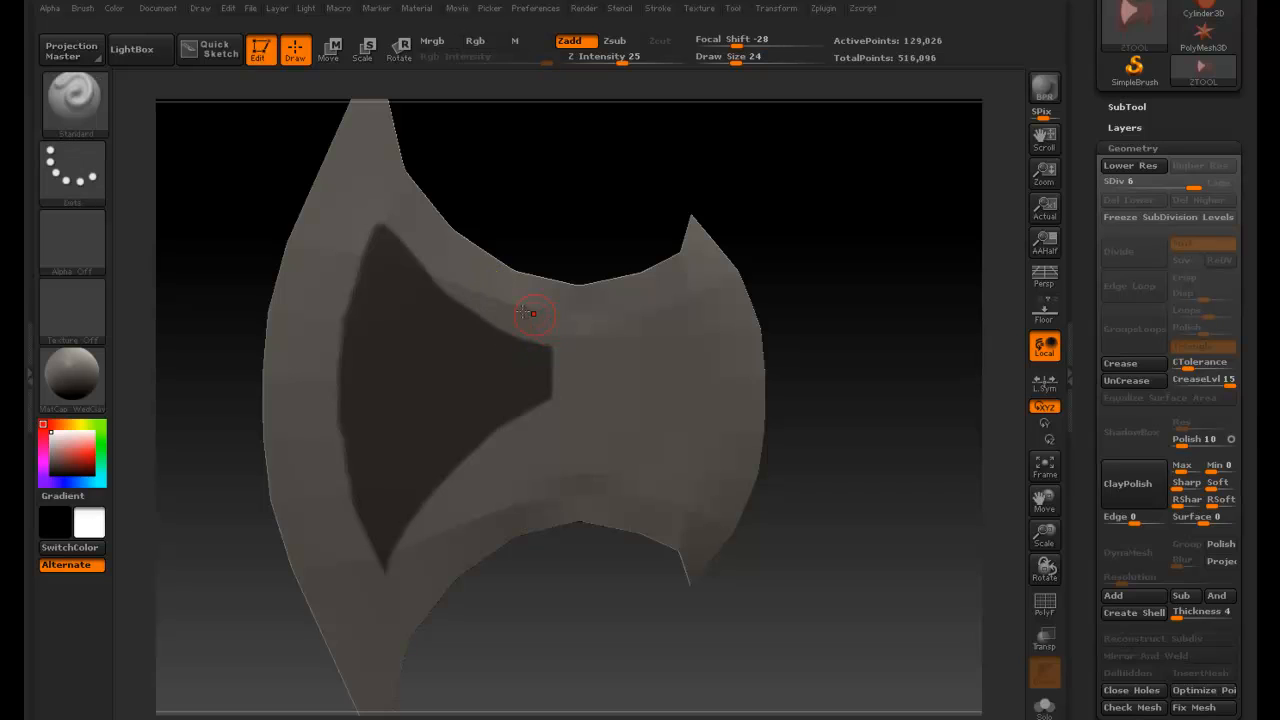
# - Extend the mask with bulges at its upper edge and its lower-left edge
pyautogui.keyDown('ctrl'); pyautogui.moveTo(489, 298); pyautogui.dragTo(528, 347); pyautogui.keyUp('ctrl')
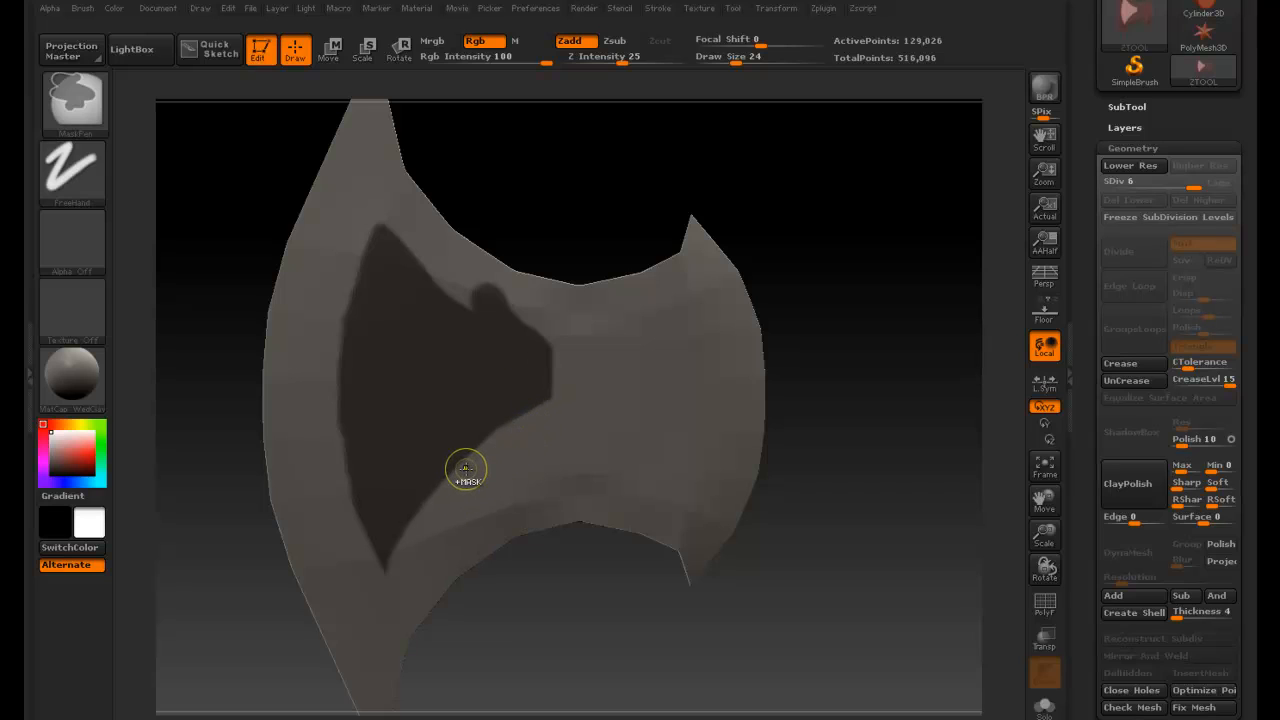
pyautogui.keyDown('ctrl'); pyautogui.moveTo(460, 475); pyautogui.dragTo(537, 406); pyautogui.keyUp('ctrl')
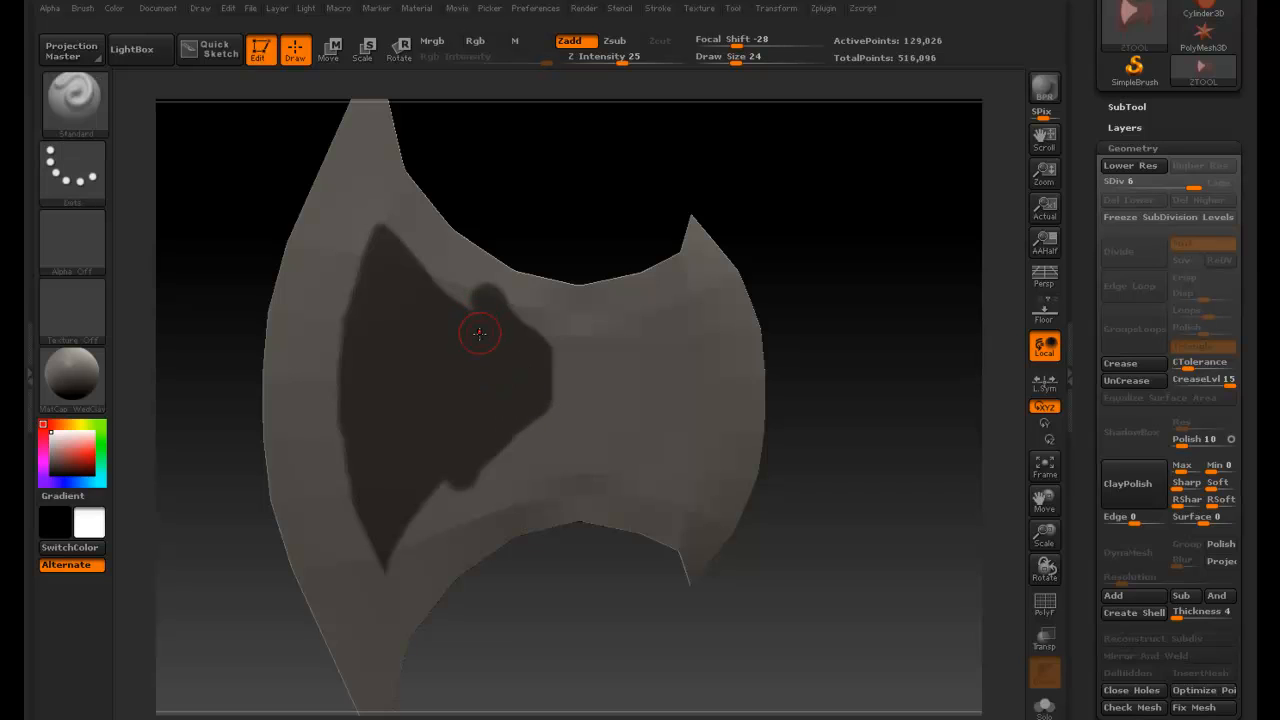
pyautogui.press('ctrl')
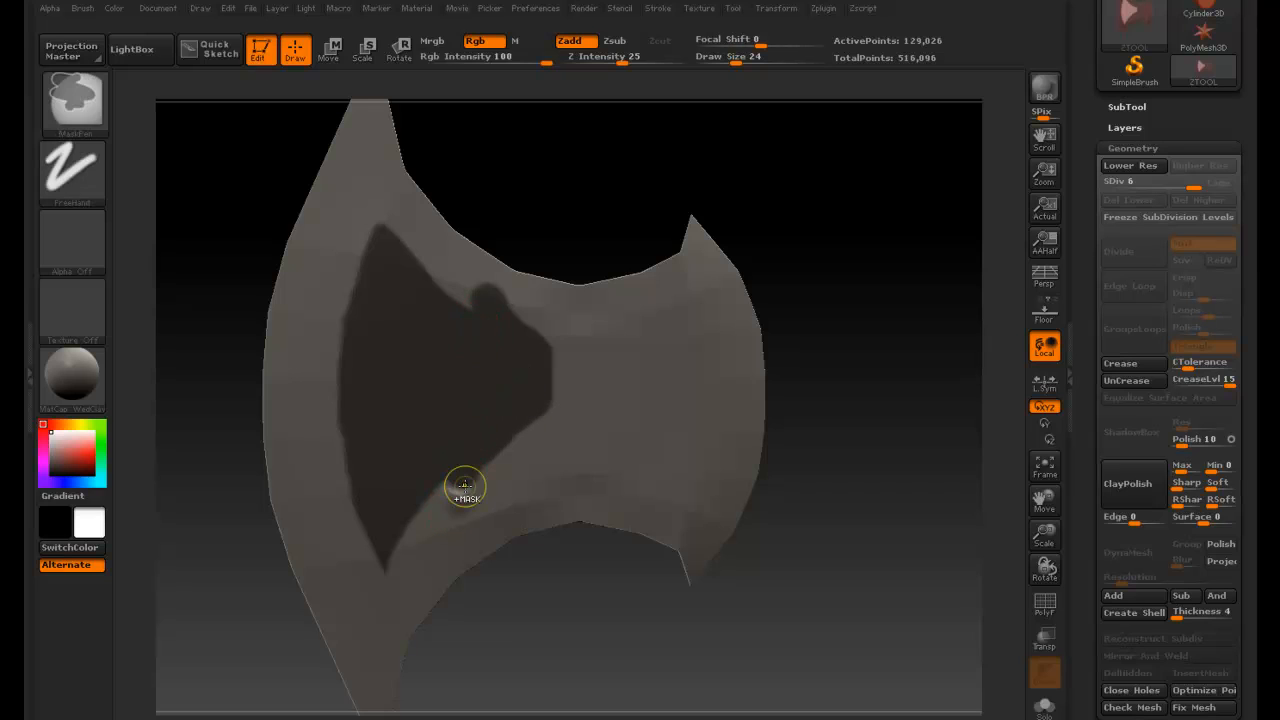
pyautogui.press('ctrl')
pyautogui.keyDown('ctrl'); pyautogui.moveTo(455, 503); pyautogui.dragTo(470, 472); pyautogui.keyUp('ctrl')
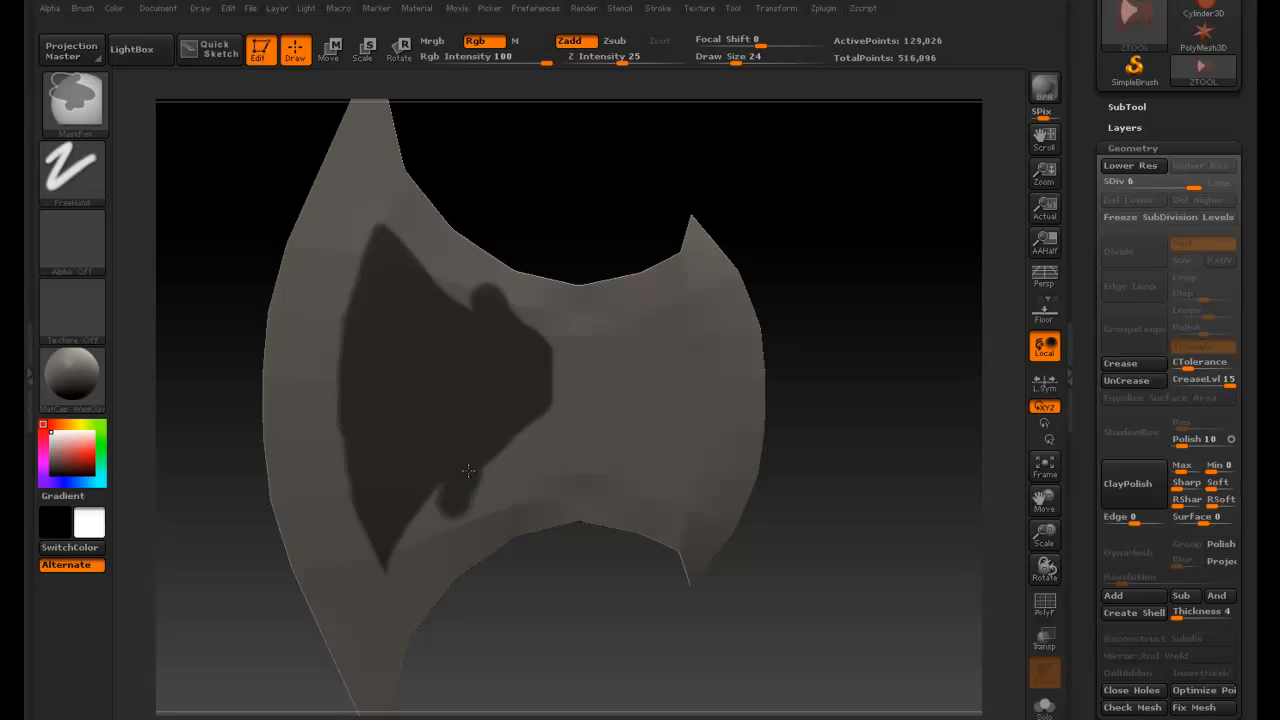
# - Set Draw Size to 10 and carve the mask's upper bulge into a pointed spike
pyautogui.keyDown('ctrl'); pyautogui.click(478, 300); pyautogui.keyUp('ctrl')
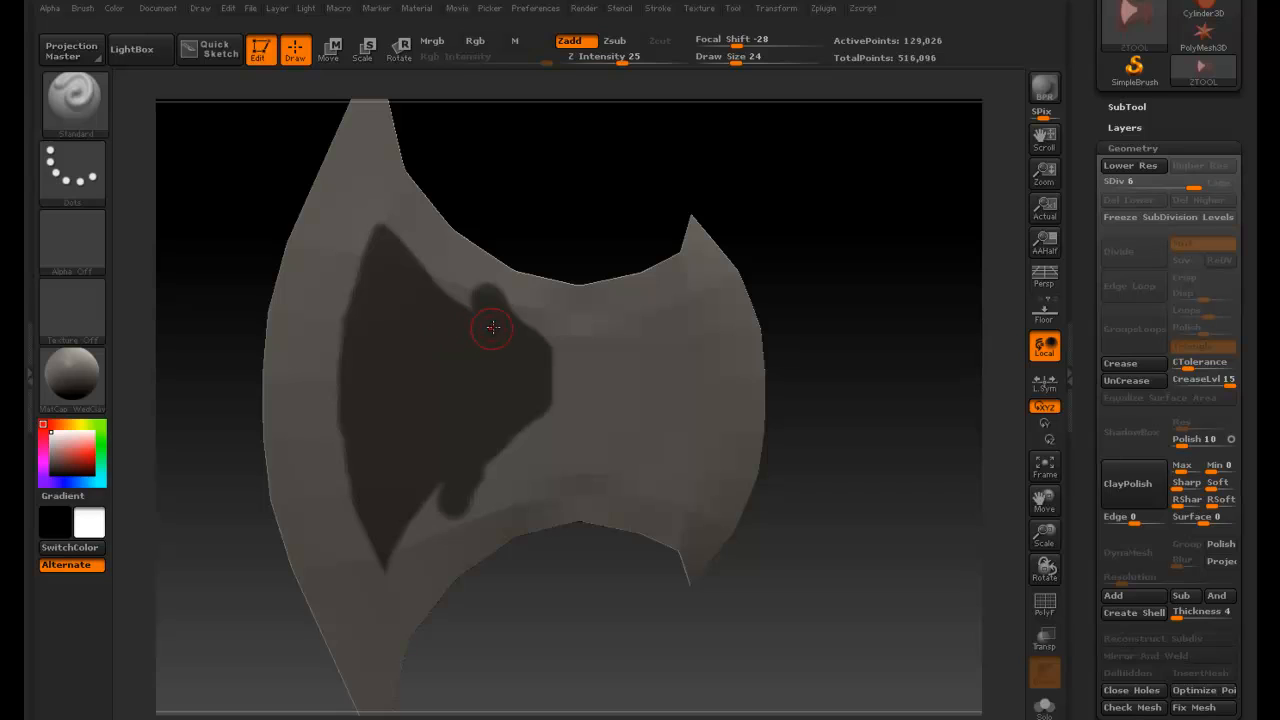
pyautogui.press('ctrl')
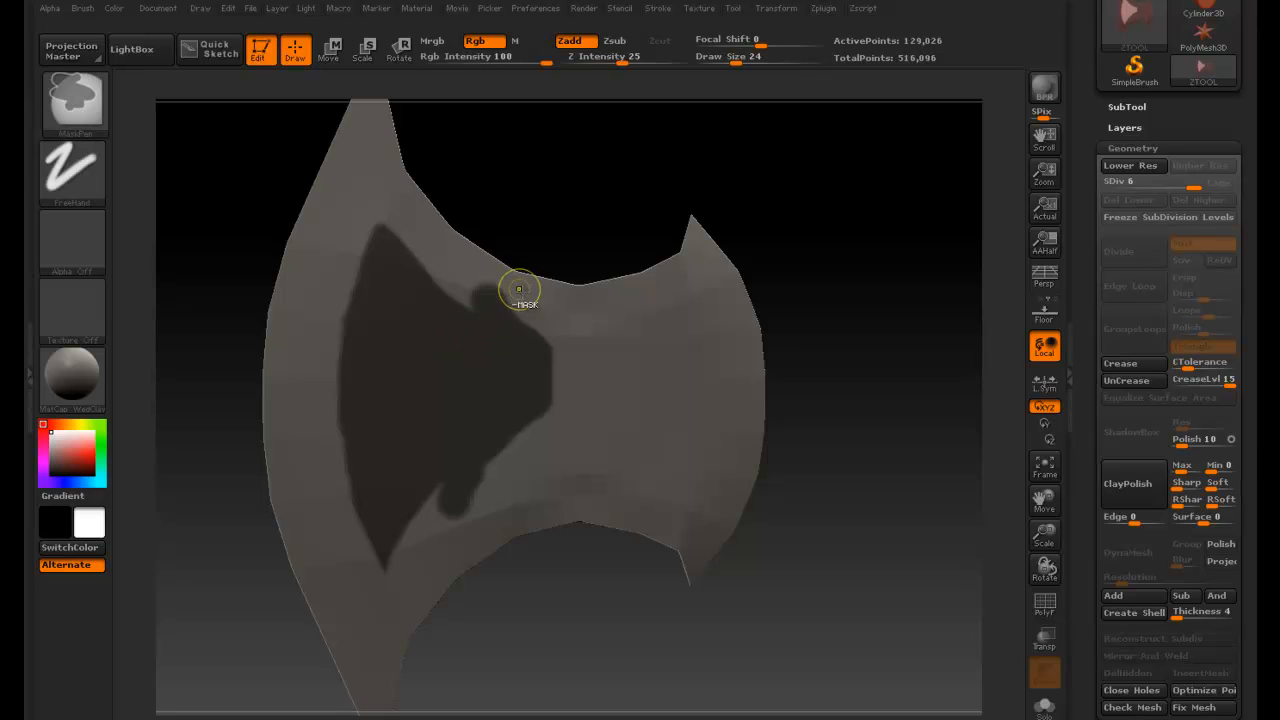
pyautogui.keyDown('ctrl'); pyautogui.keyDown('alt'); pyautogui.moveTo(518, 290); pyautogui.dragTo(508, 291); pyautogui.keyUp('alt'); pyautogui.keyUp('ctrl')
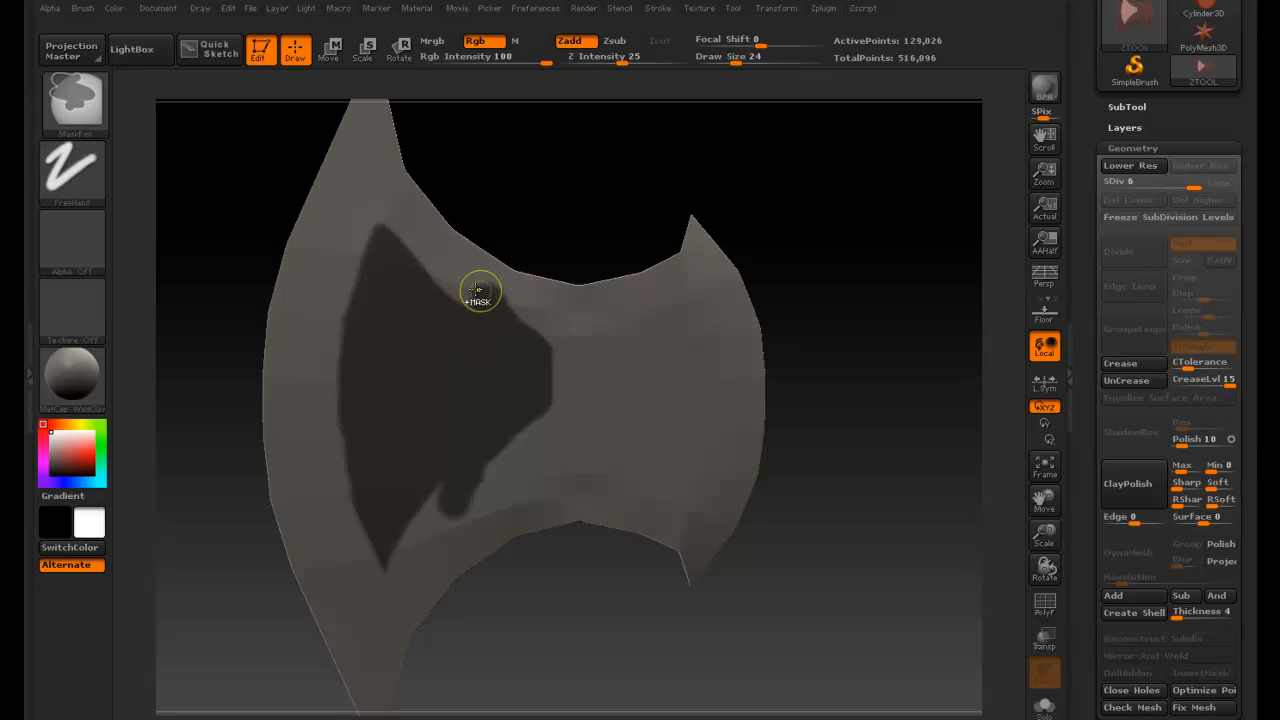
pyautogui.press('space')
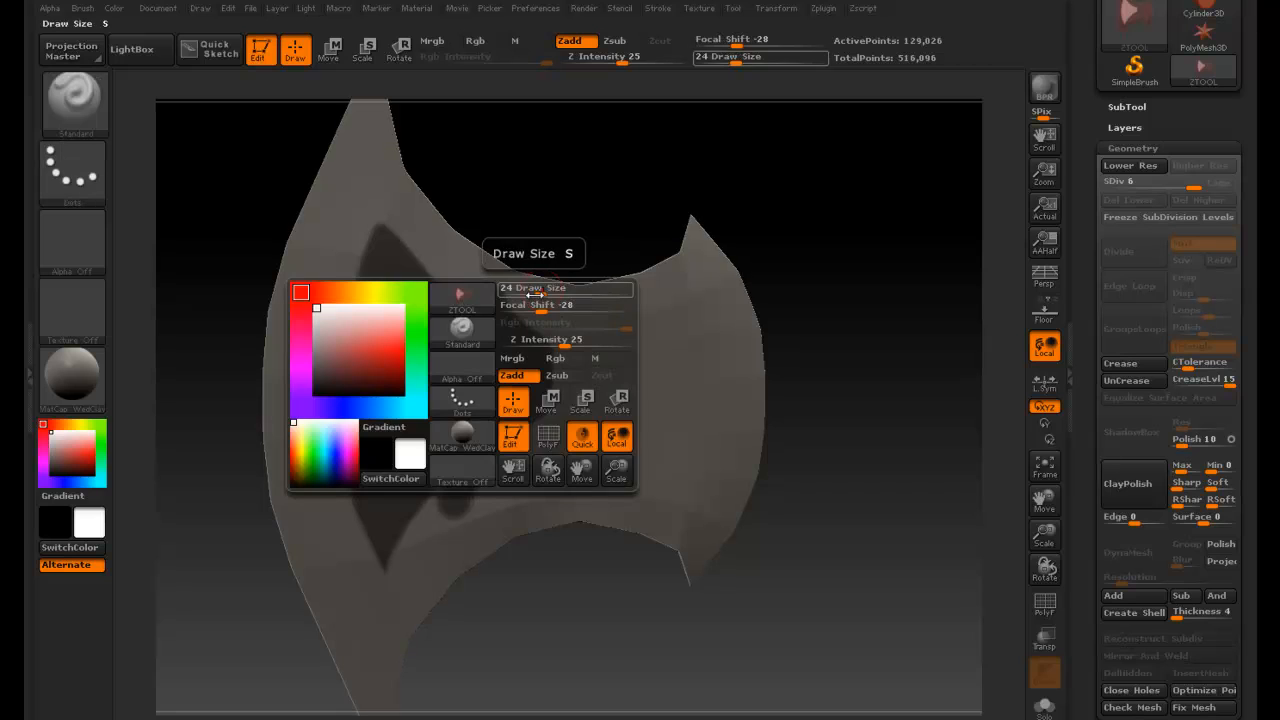
pyautogui.moveTo(536, 295)
pyautogui.mouseDown()
pyautogui.moveTo(477, 303)
pyautogui.moveTo(468, 284)
pyautogui.moveTo(499, 282)
pyautogui.moveTo(516, 310)
pyautogui.moveTo(479, 289)
pyautogui.moveTo(485, 301)
pyautogui.mouseUp()
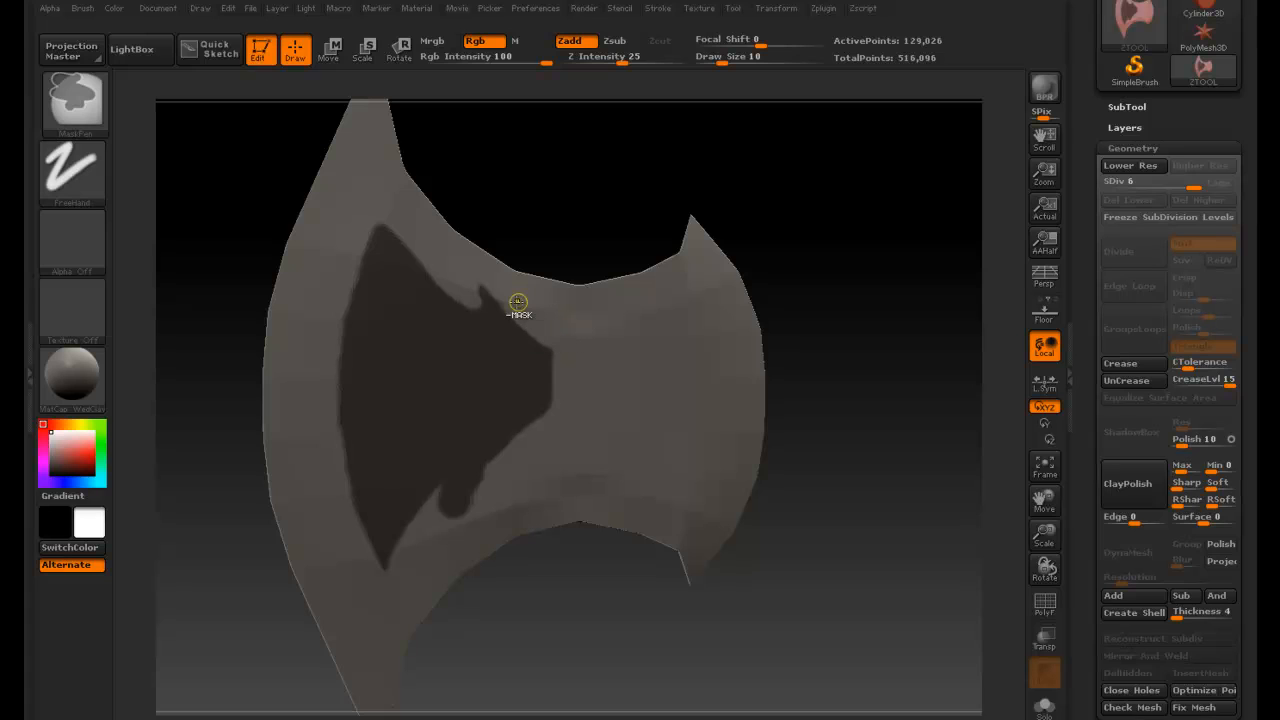
pyautogui.press('ctrl')
pyautogui.keyDown('ctrl'); pyautogui.moveTo(482, 301); pyautogui.dragTo(540, 318); pyautogui.keyUp('ctrl')
# - Set Draw Size to 8 and sharpen the mask's upper and lower spikes into clean points
pyautogui.press('space')
pyautogui.moveTo(547, 290); pyautogui.dragTo(537, 290)
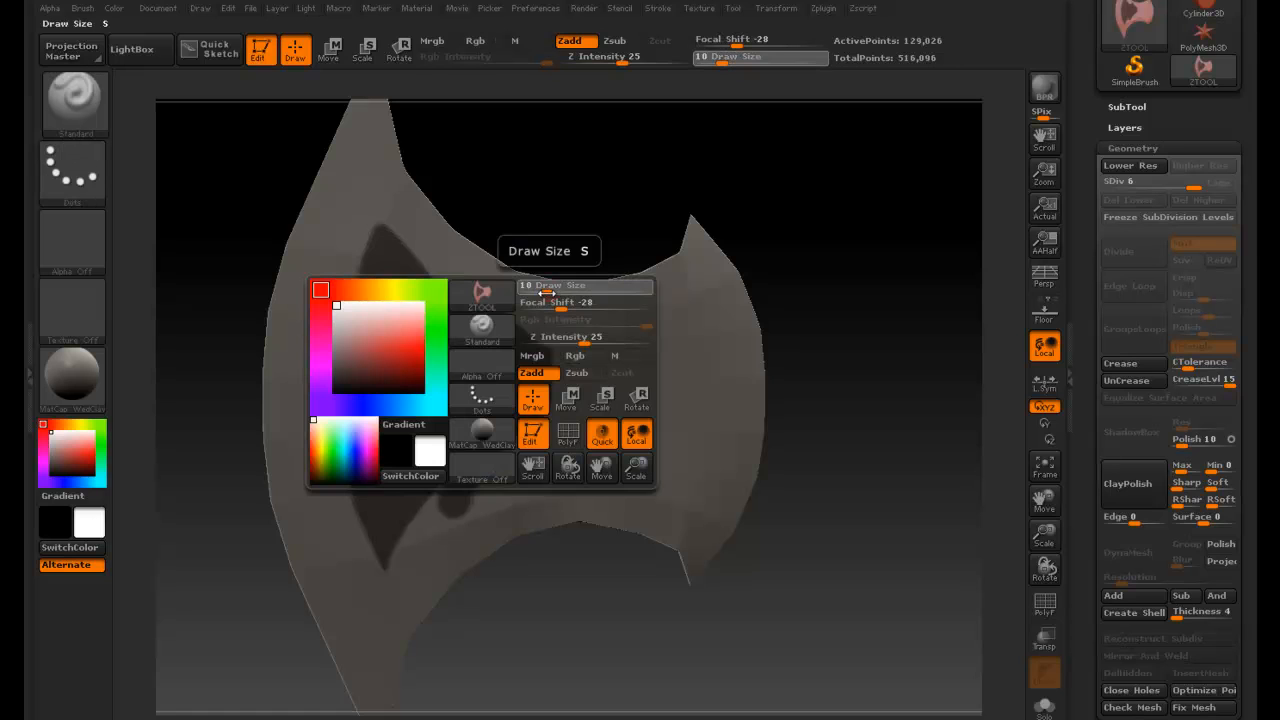
pyautogui.press('ctrl')
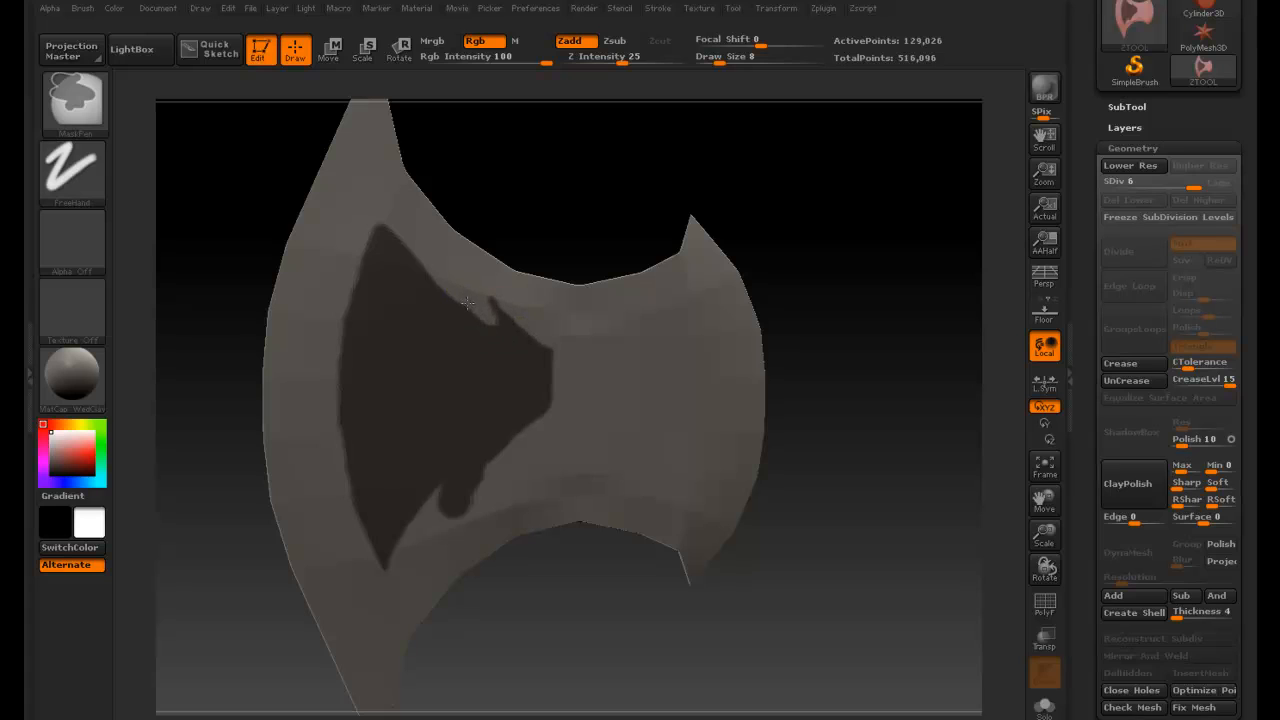
pyautogui.moveTo(490, 320)
pyautogui.keyDown('ctrl'); pyautogui.keyDown('alt'); pyautogui.mouseDown()
pyautogui.moveTo(461, 296)
pyautogui.moveTo(534, 320)
pyautogui.moveTo(487, 297)
pyautogui.moveTo(494, 308)
pyautogui.mouseUp(); pyautogui.keyUp('alt'); pyautogui.keyUp('ctrl')
pyautogui.moveTo(444, 496)
pyautogui.keyDown('ctrl'); pyautogui.keyDown('alt'); pyautogui.mouseDown()
pyautogui.moveTo(455, 483)
pyautogui.moveTo(467, 534)
pyautogui.mouseUp(); pyautogui.keyUp('alt'); pyautogui.keyUp('ctrl')
pyautogui.keyDown('ctrl'); pyautogui.keyDown('alt'); pyautogui.moveTo(493, 452); pyautogui.dragTo(485, 459); pyautogui.keyUp('alt'); pyautogui.keyUp('ctrl')
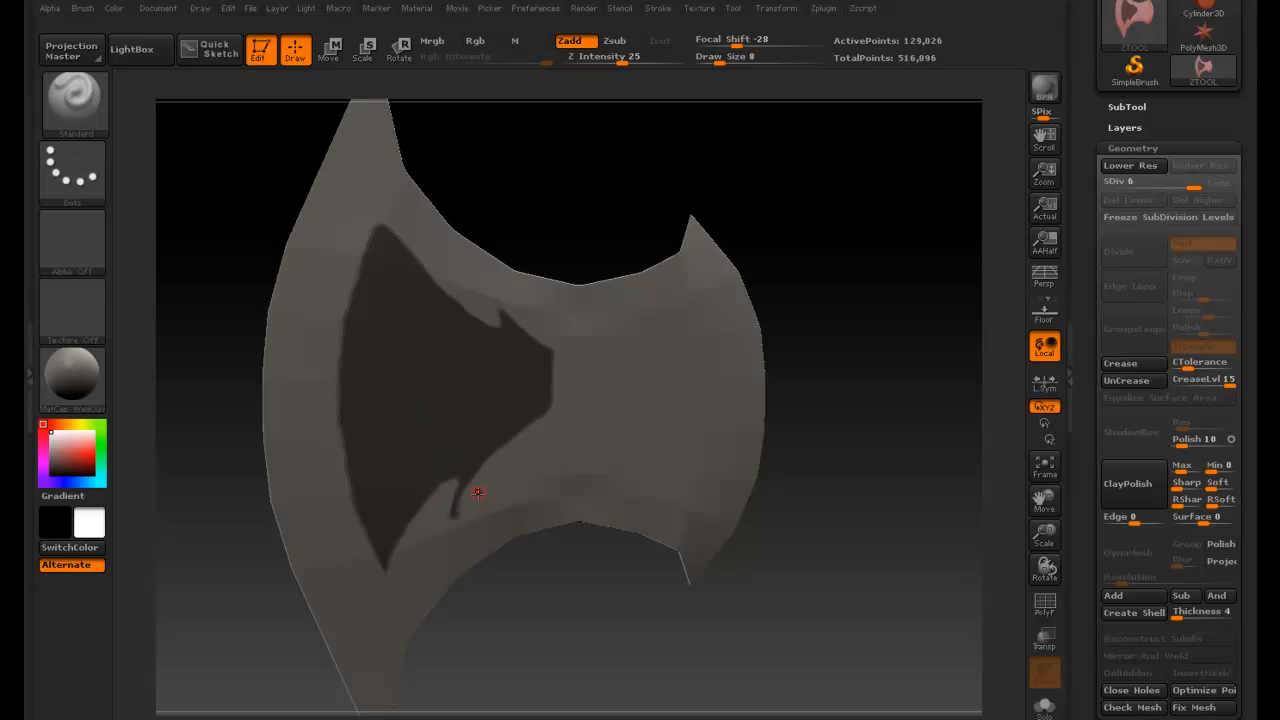
pyautogui.press('ctrl')
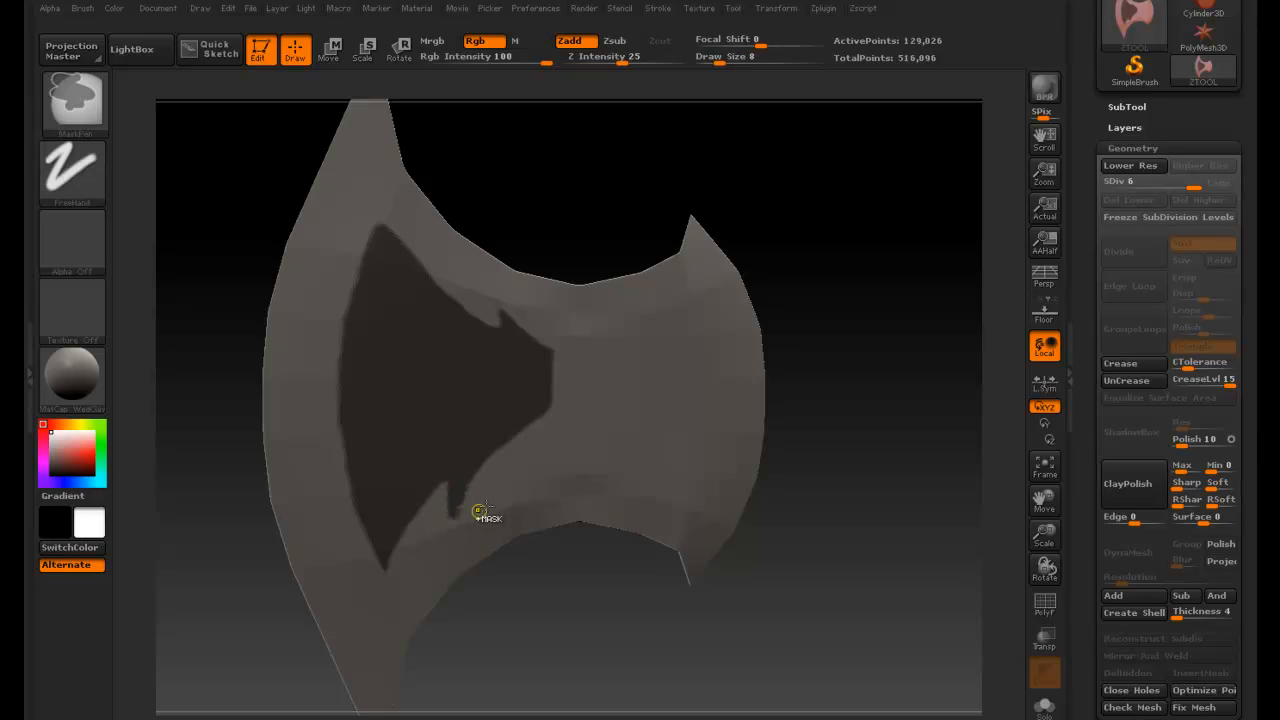
pyautogui.keyDown('ctrl'); pyautogui.moveTo(457, 511); pyautogui.dragTo(466, 483); pyautogui.keyUp('ctrl')
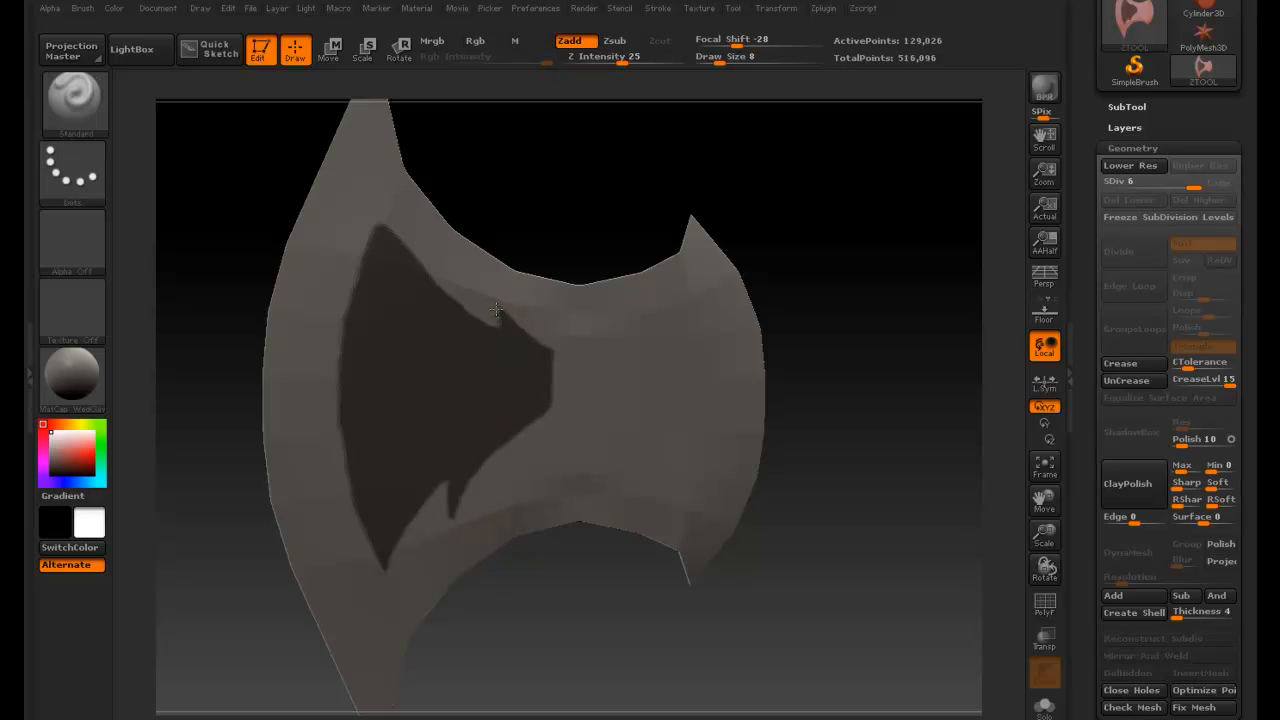
pyautogui.press('ctrl')
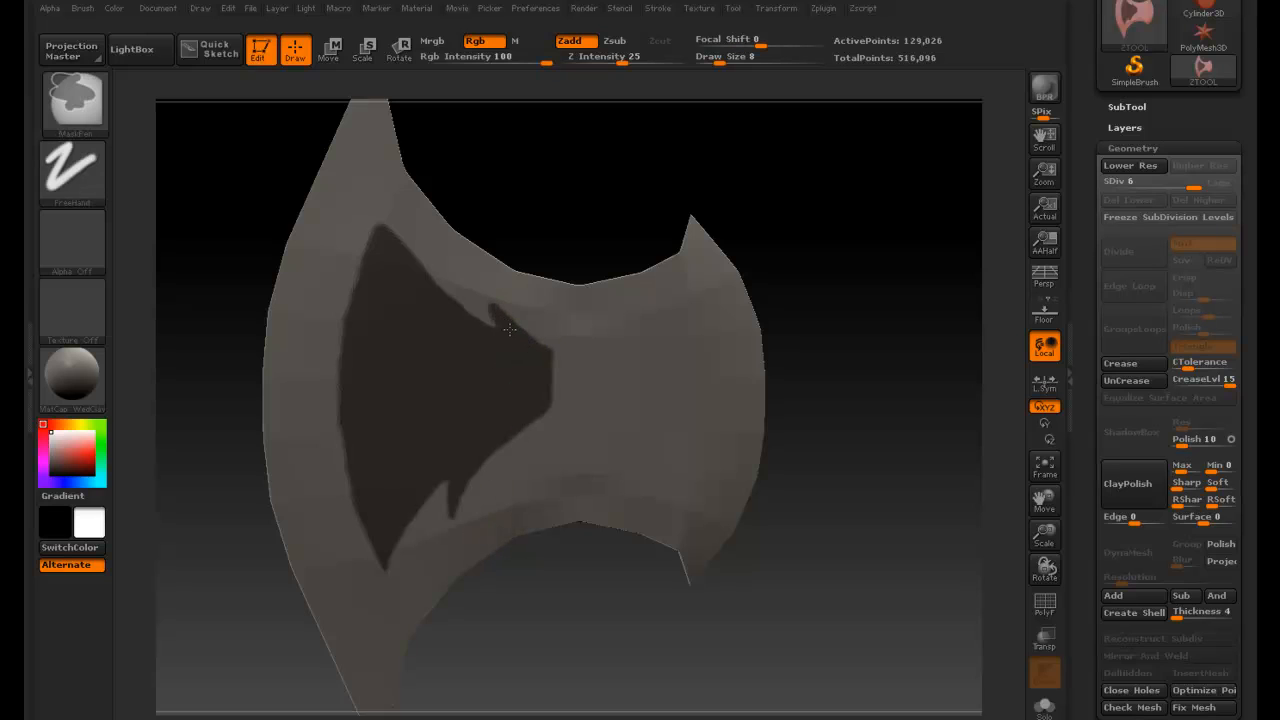
pyautogui.keyDown('ctrl'); pyautogui.moveTo(492, 300); pyautogui.dragTo(491, 321); pyautogui.keyUp('ctrl')
# - Invert the mask on the blade
pyautogui.press('ctrl')
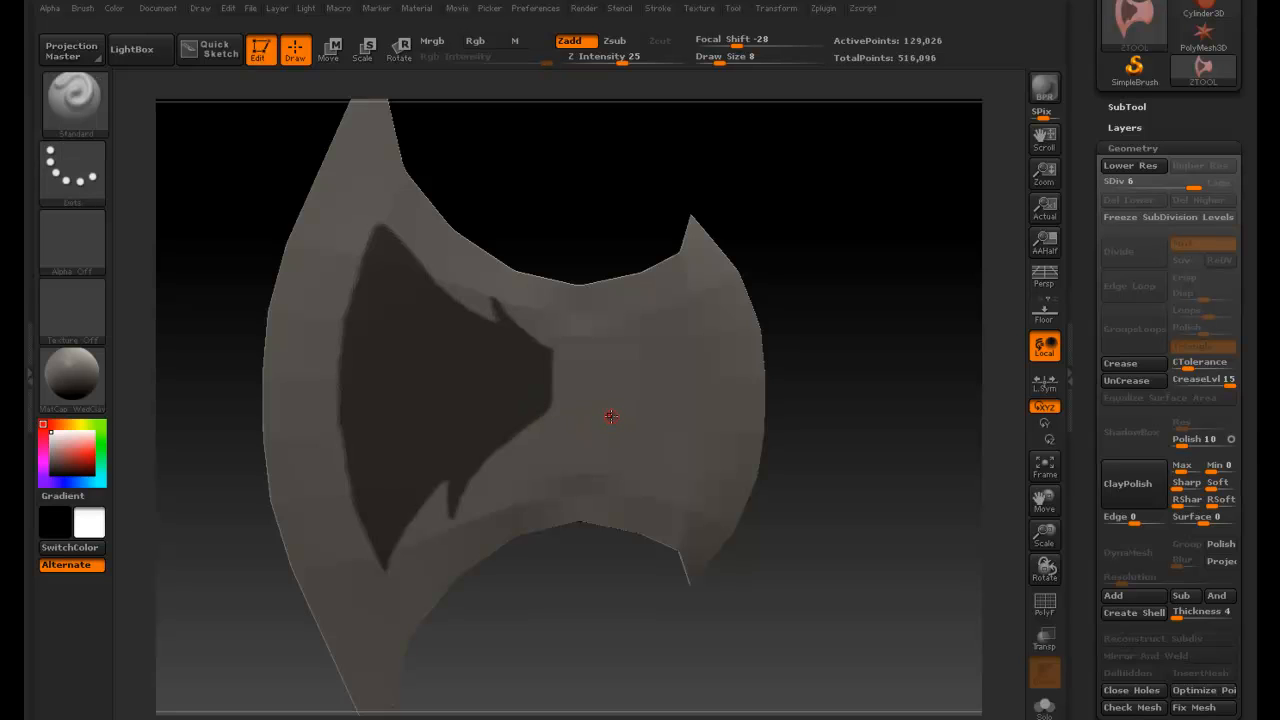
pyautogui.keyDown('ctrl'); pyautogui.click(600, 158); pyautogui.keyUp('ctrl')
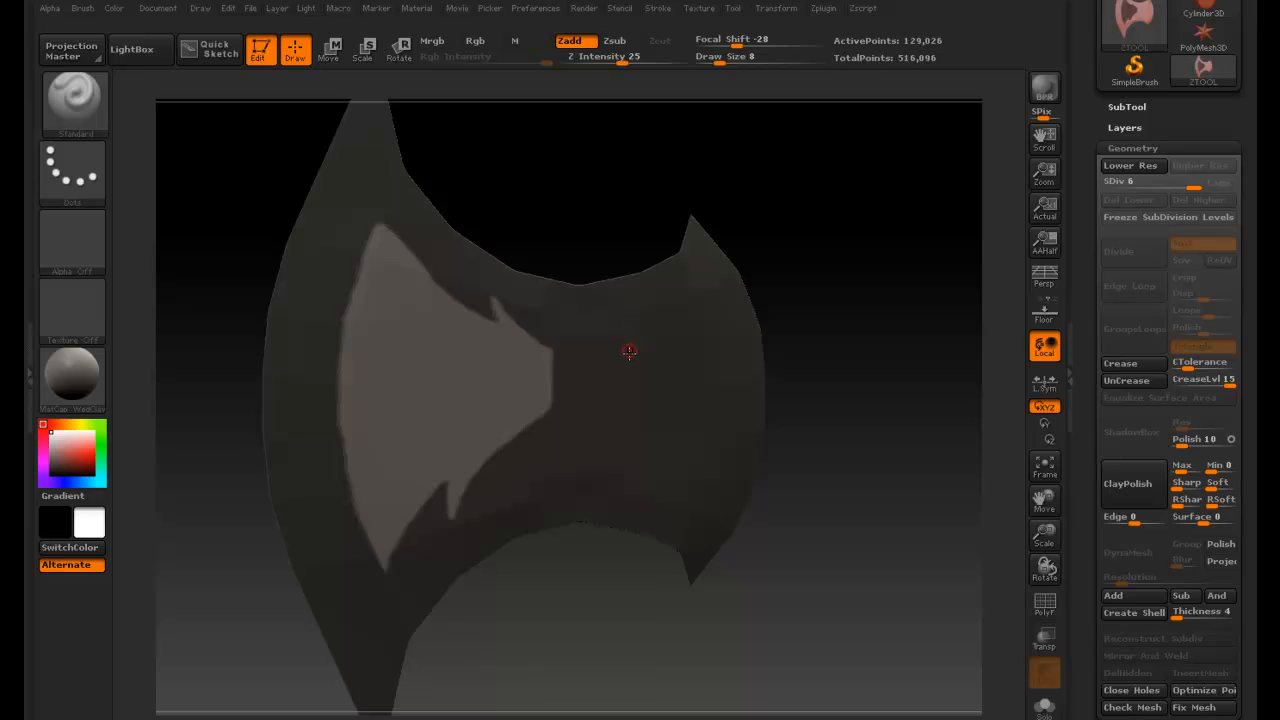
pyautogui.press('ctrl')
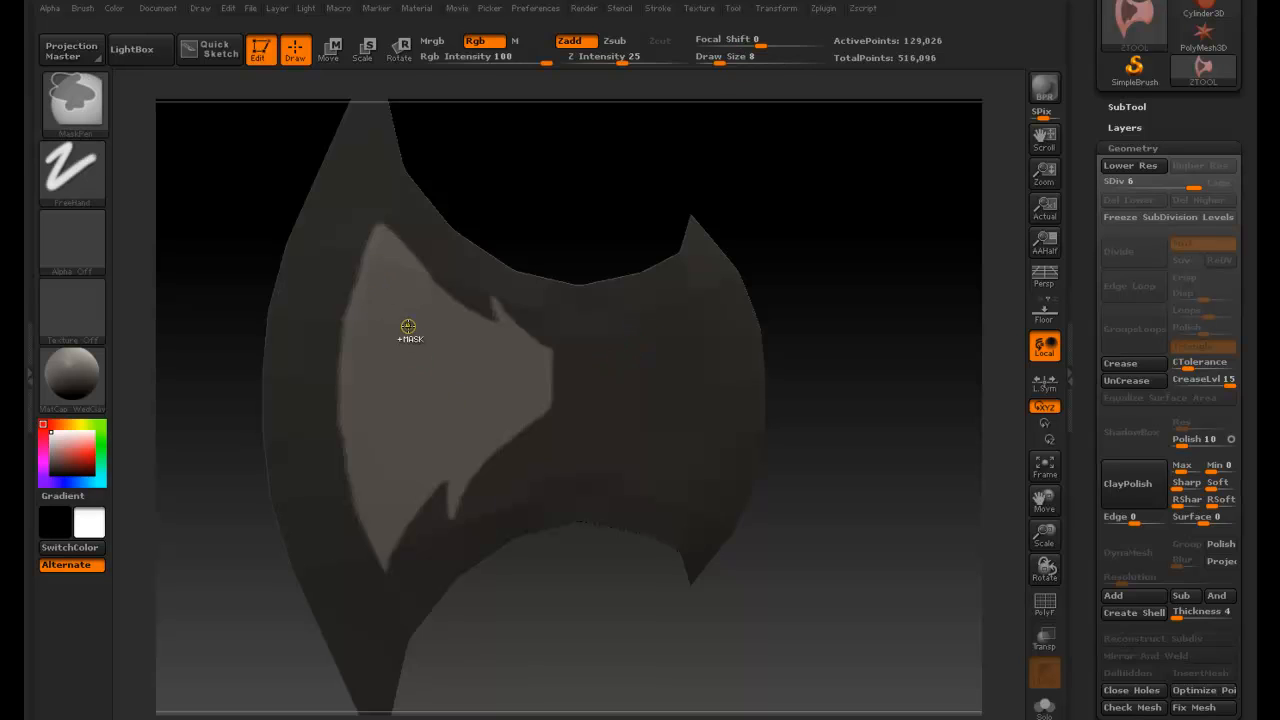
# - Mask a band inside the unmasked shape, leaving a thin unmasked border along its outline
pyautogui.moveTo(386, 294)
pyautogui.keyDown('ctrl'); pyautogui.mouseDown()
pyautogui.moveTo(372, 355)
pyautogui.moveTo(375, 285)
pyautogui.moveTo(364, 432)
pyautogui.mouseUp(); pyautogui.keyUp('ctrl')
pyautogui.moveTo(369, 365)
pyautogui.keyDown('ctrl'); pyautogui.mouseDown()
pyautogui.moveTo(385, 502)
pyautogui.moveTo(382, 488)
pyautogui.moveTo(540, 397)
pyautogui.mouseUp(); pyautogui.keyUp('ctrl')
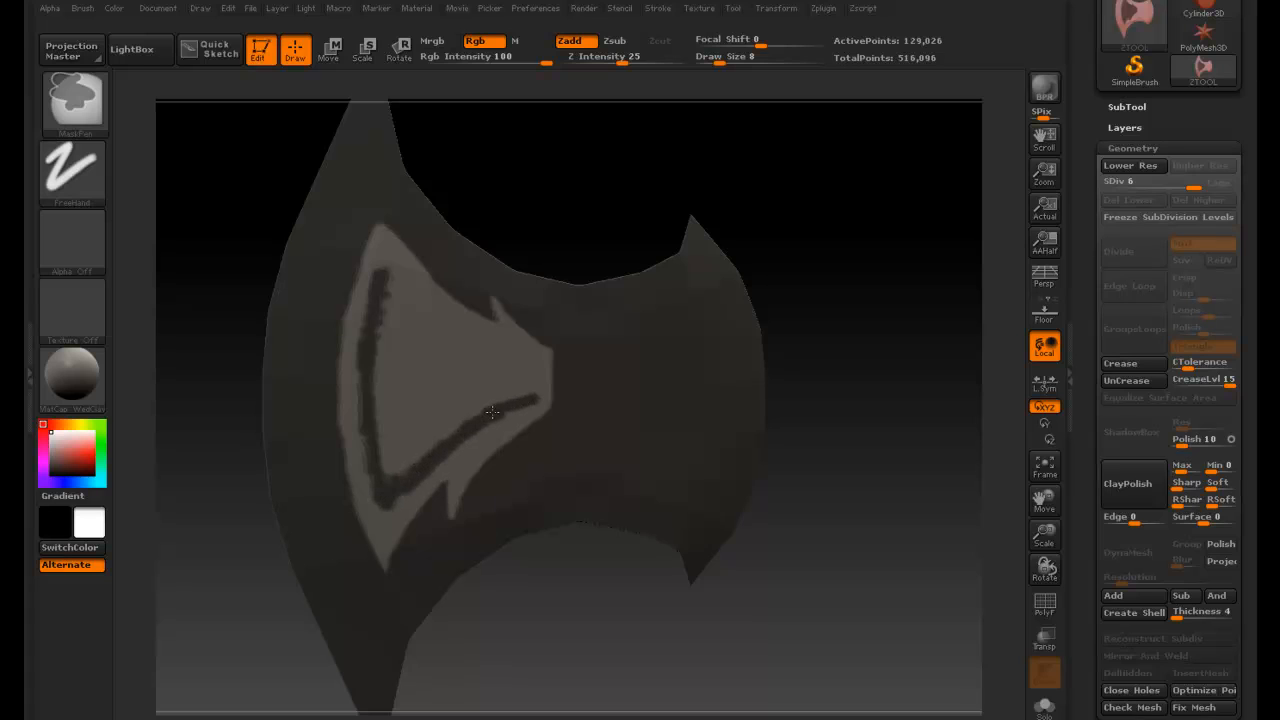
pyautogui.moveTo(475, 422)
pyautogui.keyDown('ctrl'); pyautogui.mouseDown()
pyautogui.moveTo(457, 443)
pyautogui.moveTo(537, 360)
pyautogui.moveTo(459, 330)
pyautogui.moveTo(390, 272)
pyautogui.mouseUp(); pyautogui.keyUp('ctrl')
pyautogui.keyDown('ctrl'); pyautogui.moveTo(530, 351); pyautogui.dragTo(508, 338); pyautogui.keyUp('ctrl')
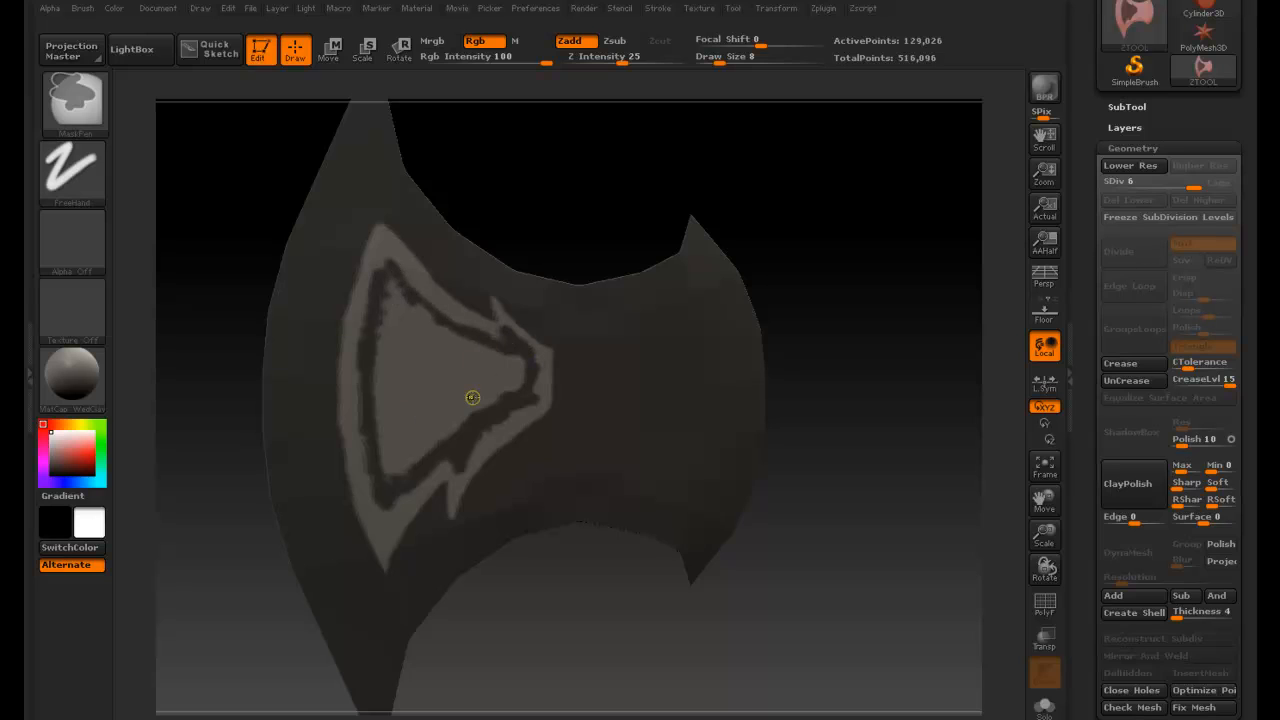
# - Set Draw Size to 24 and mask the remaining unmasked interior of the shape
pyautogui.press('space')
pyautogui.moveTo(484, 404); pyautogui.dragTo(494, 394)
pyautogui.press('space')
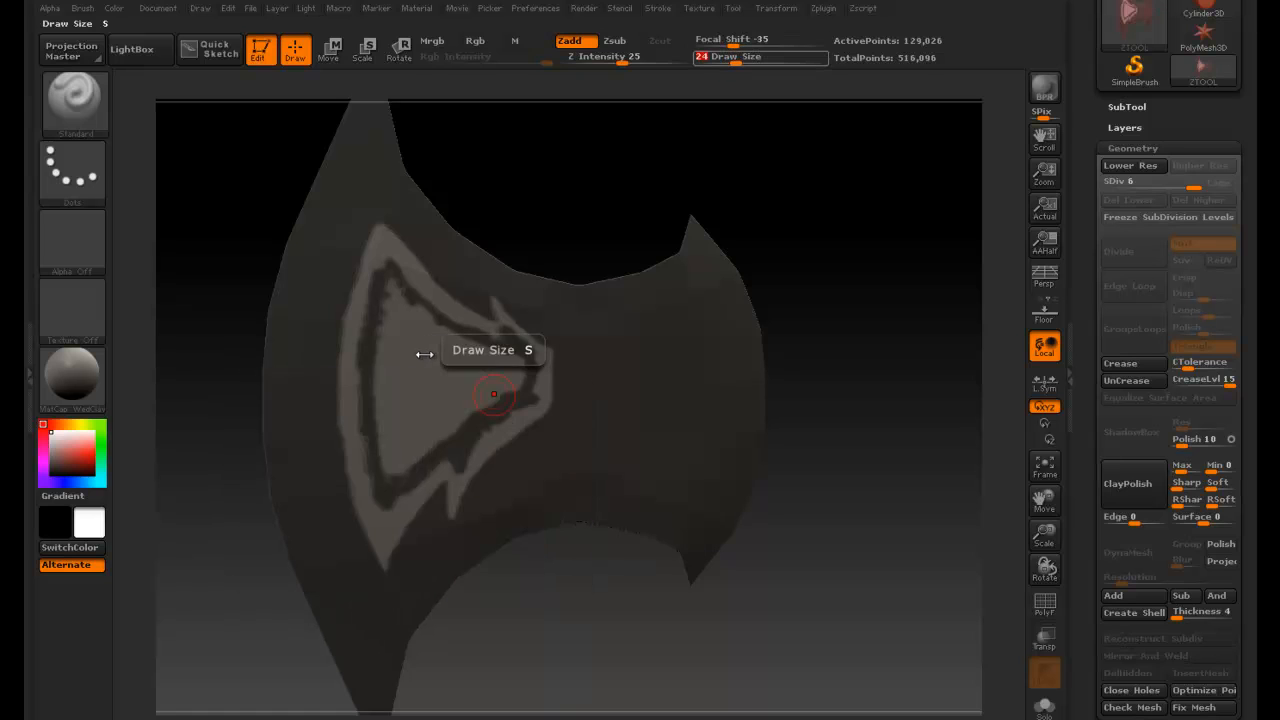
pyautogui.moveTo(411, 356)
pyautogui.mouseDown()
pyautogui.moveTo(396, 368)
pyautogui.moveTo(393, 445)
pyautogui.moveTo(410, 470)
pyautogui.moveTo(514, 370)
pyautogui.moveTo(409, 316)
pyautogui.moveTo(392, 290)
pyautogui.moveTo(388, 372)
pyautogui.moveTo(440, 405)
pyautogui.moveTo(456, 357)
pyautogui.mouseUp()
pyautogui.hotkey('ctrl', 'z')
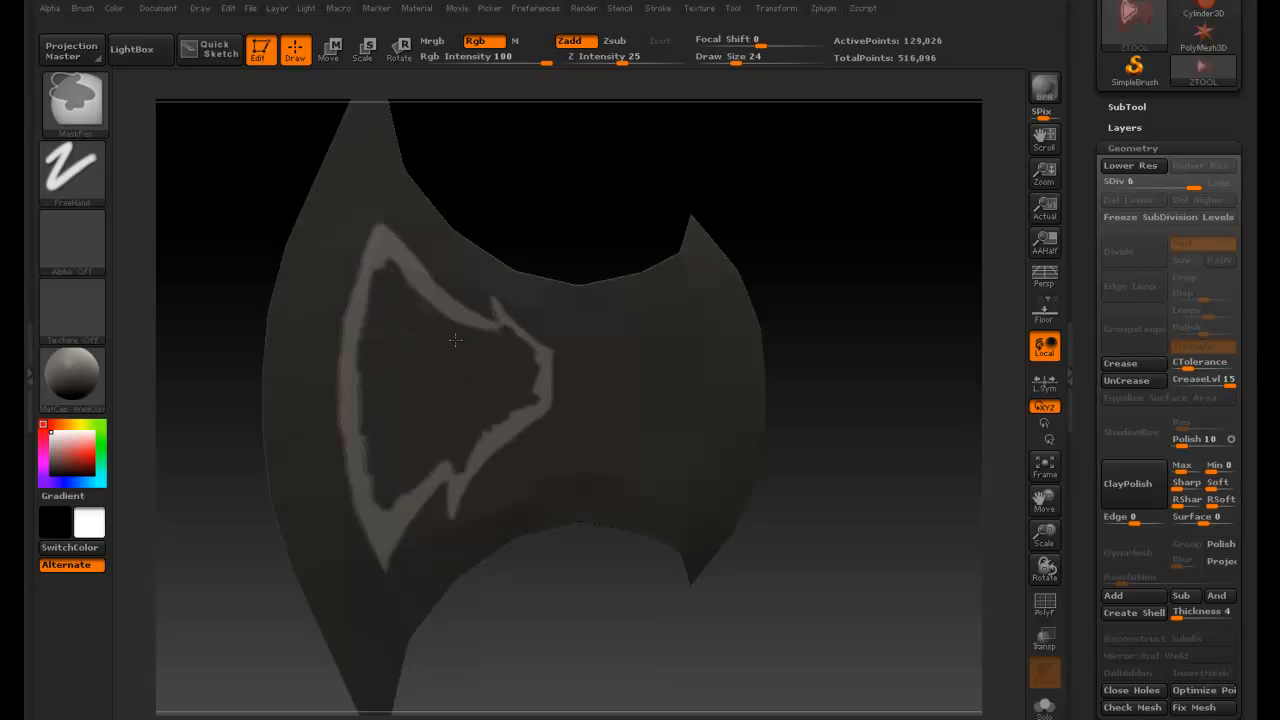
# - Refine the outline border at its lower-left notch with mask strokes
pyautogui.press('space')
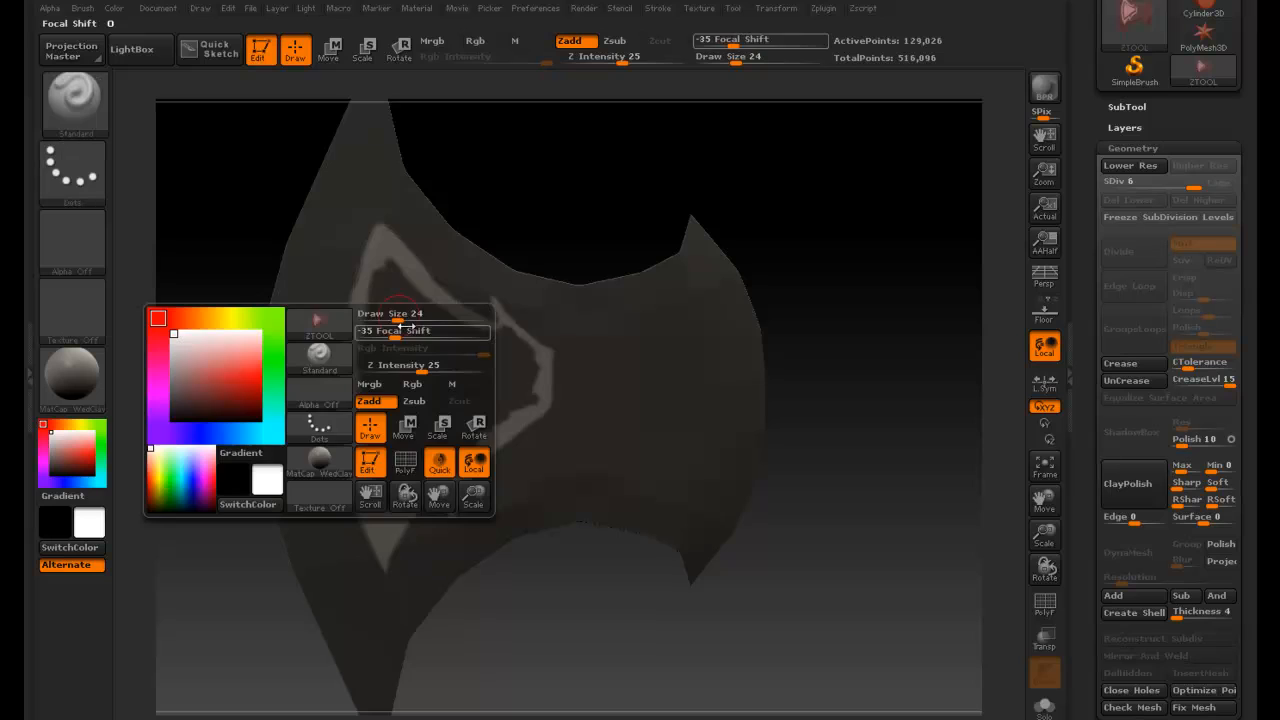
pyautogui.keyDown('ctrl'); pyautogui.moveTo(391, 282); pyautogui.dragTo(387, 278); pyautogui.keyUp('ctrl')
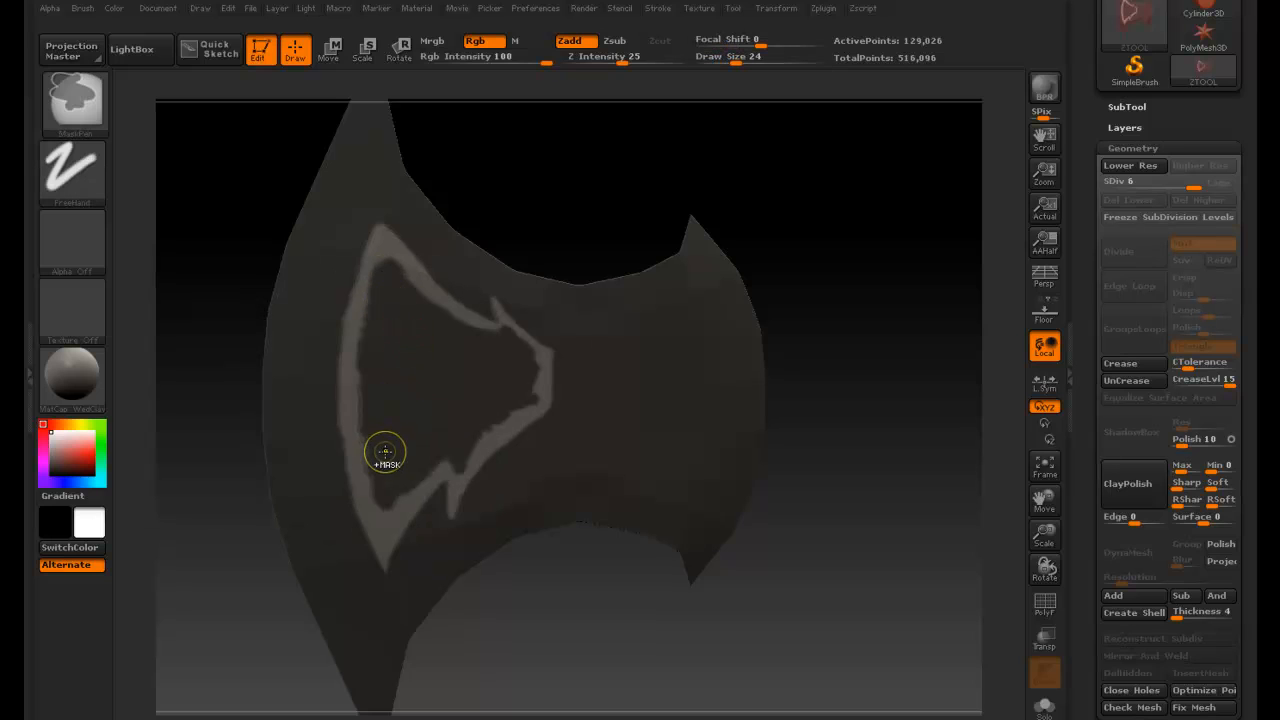
pyautogui.keyDown('ctrl'); pyautogui.moveTo(385, 460); pyautogui.dragTo(385, 462); pyautogui.keyUp('ctrl')
pyautogui.moveTo(382, 450)
pyautogui.keyDown('ctrl'); pyautogui.mouseDown()
pyautogui.moveTo(390, 499)
pyautogui.moveTo(407, 480)
pyautogui.mouseUp(); pyautogui.keyUp('ctrl')
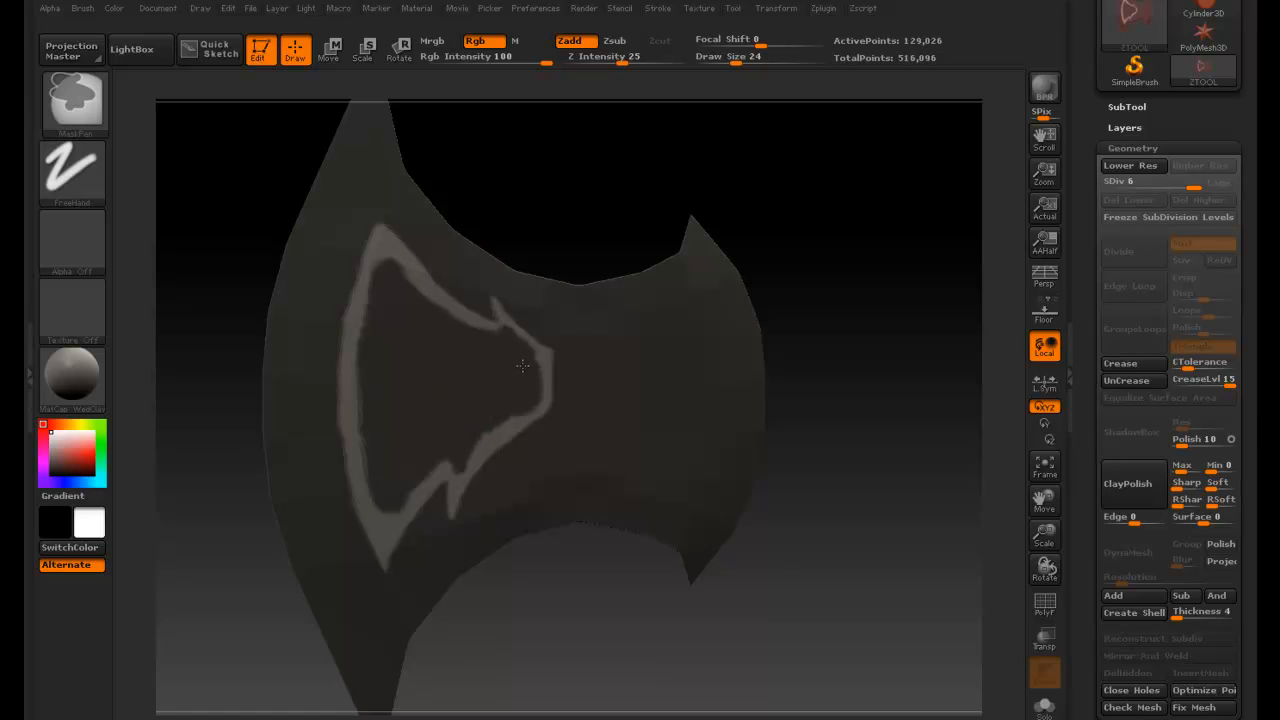
# - Set Draw Size to 10 and tidy the outline border at its upper-left corner and lower-left edge
pyautogui.press('space')
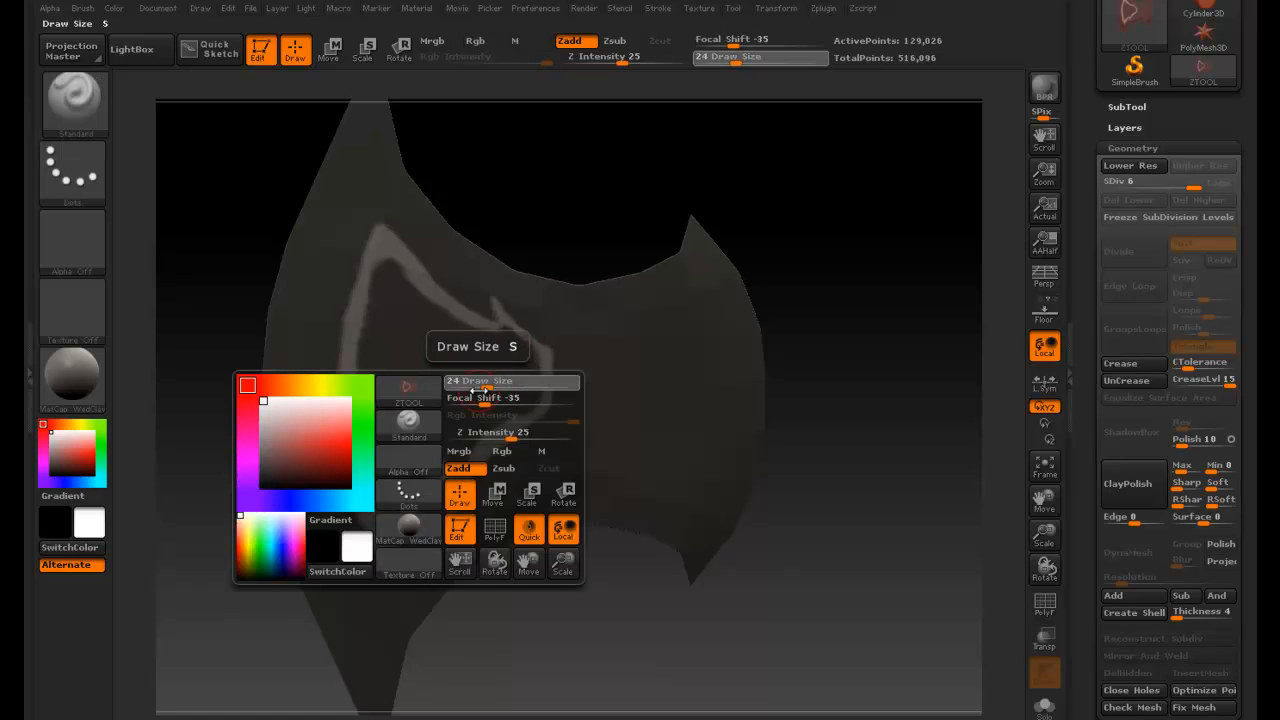
pyautogui.click(472, 390)
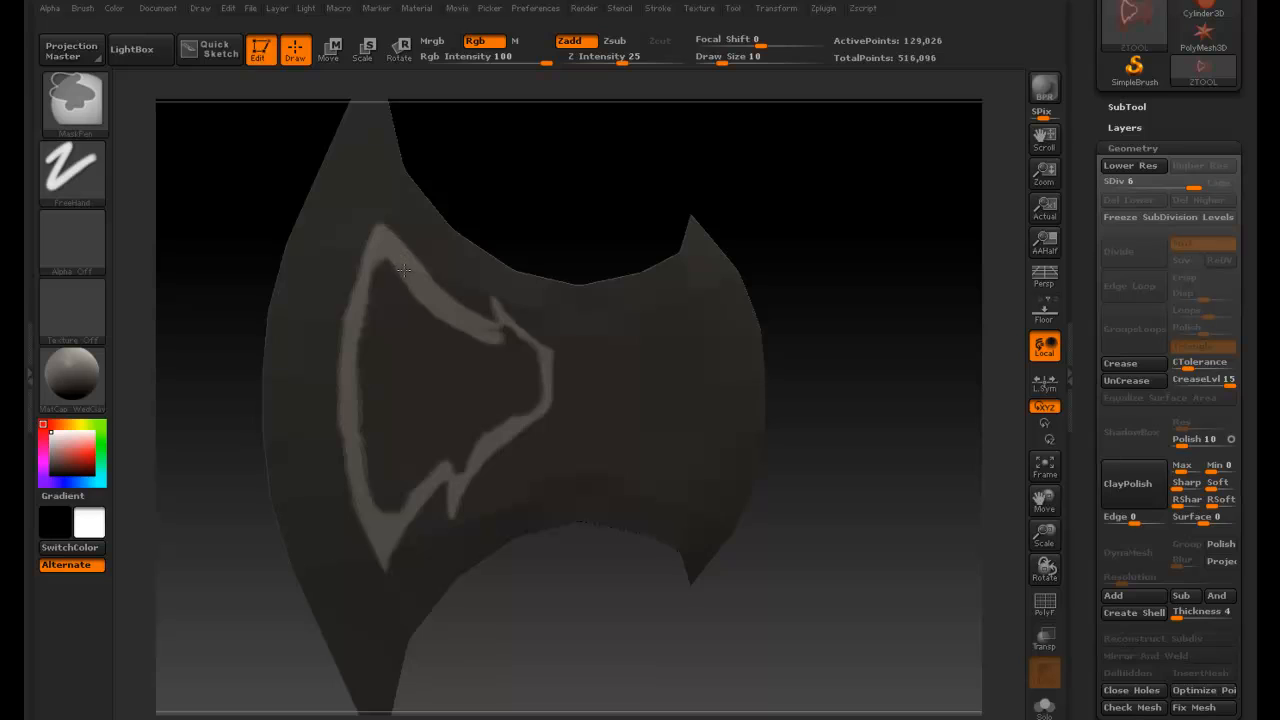
pyautogui.keyDown('ctrl'); pyautogui.keyDown('alt'); pyautogui.moveTo(404, 270); pyautogui.dragTo(412, 233); pyautogui.keyUp('alt'); pyautogui.keyUp('ctrl')
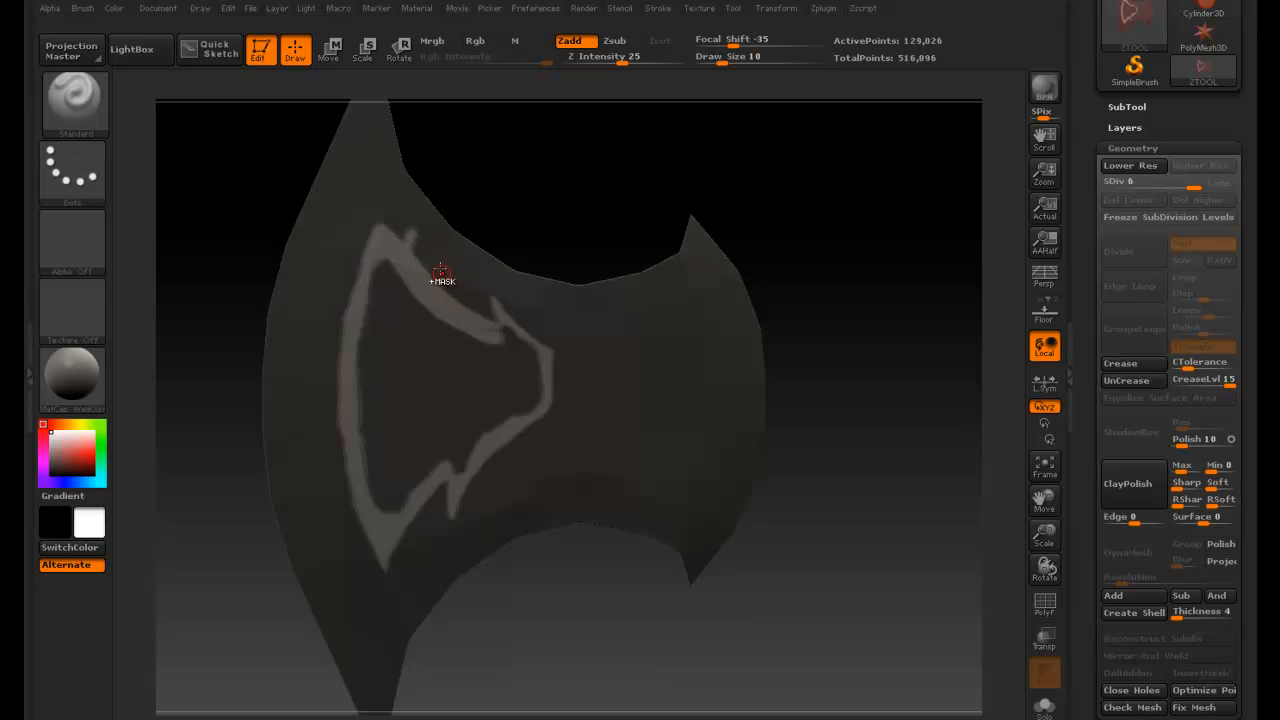
pyautogui.press('ctrl')
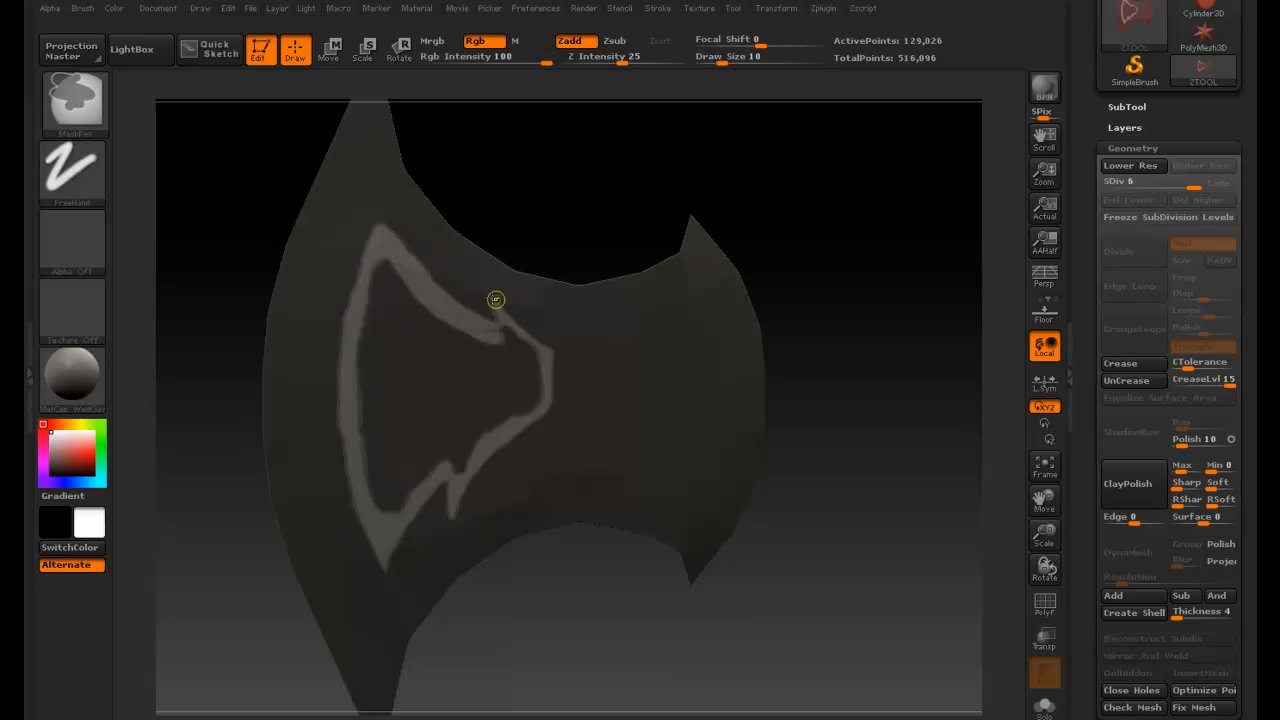
pyautogui.press('ctrl')
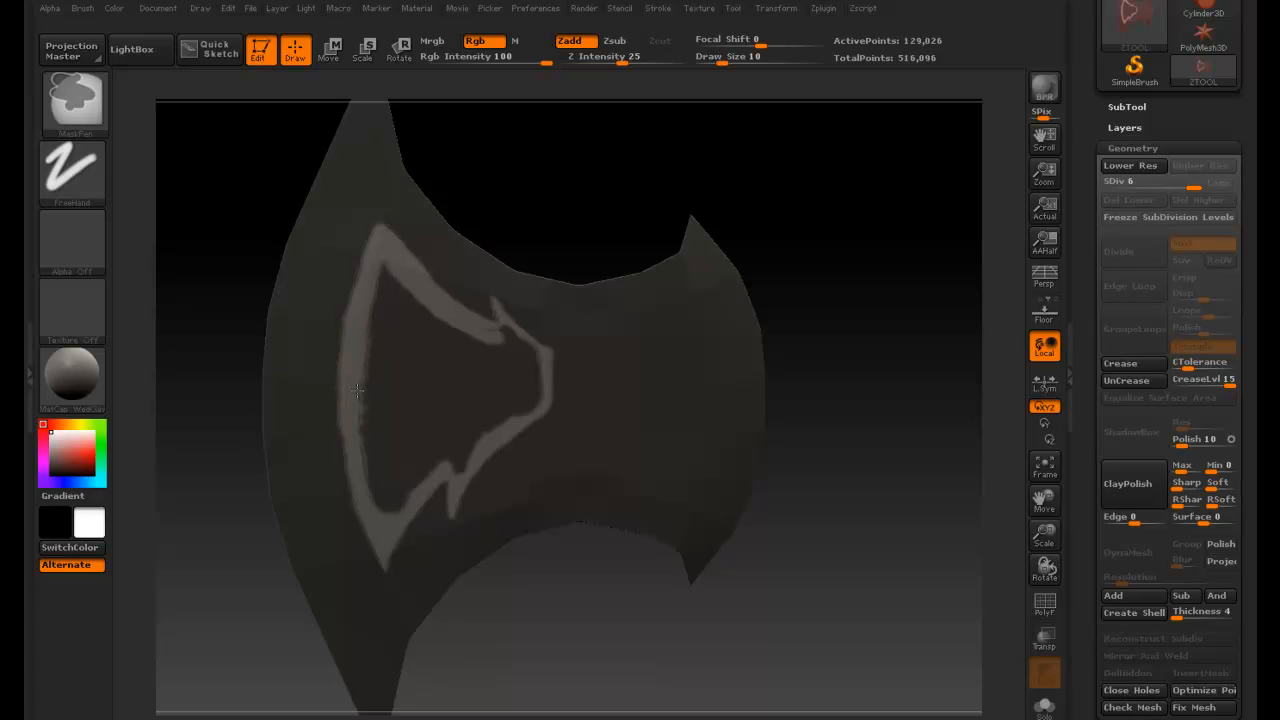
pyautogui.keyDown('ctrl'); pyautogui.keyDown('alt'); pyautogui.moveTo(366, 425); pyautogui.dragTo(376, 494); pyautogui.keyUp('alt'); pyautogui.keyUp('ctrl')
pyautogui.keyDown('ctrl'); pyautogui.keyDown('alt'); pyautogui.moveTo(374, 483); pyautogui.dragTo(365, 436); pyautogui.keyUp('alt'); pyautogui.keyUp('ctrl')
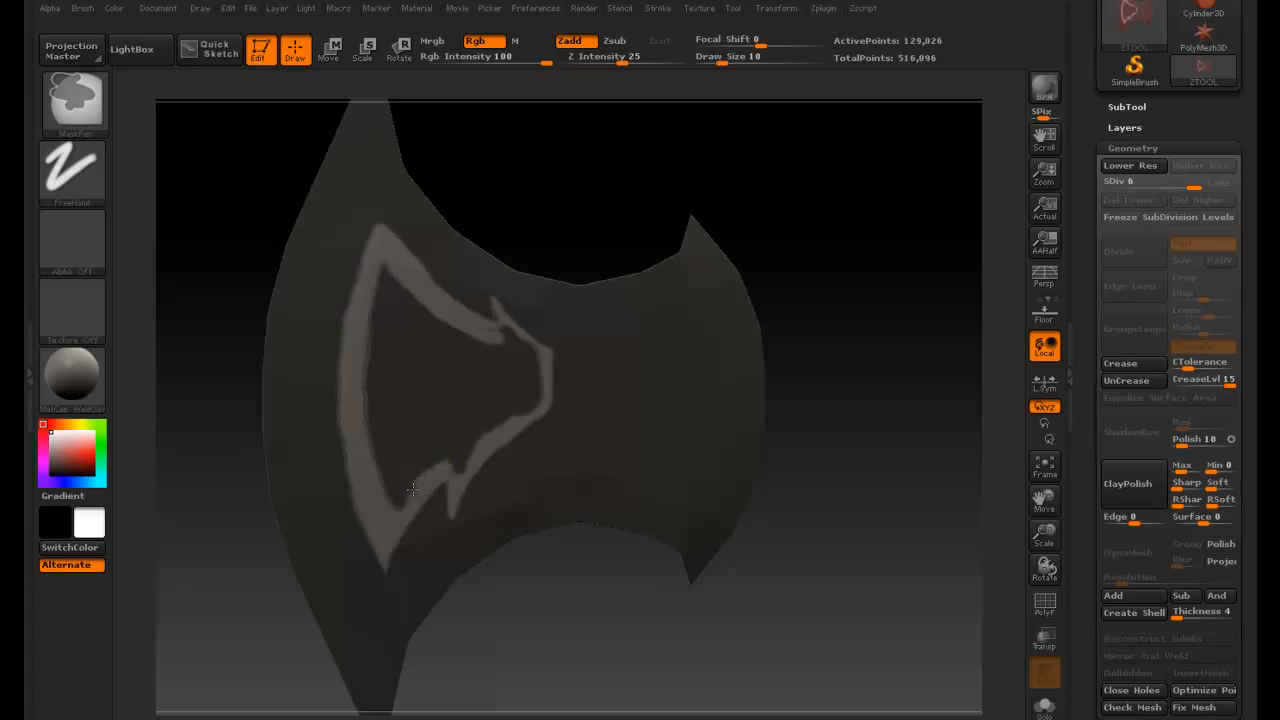
pyautogui.moveTo(403, 504)
pyautogui.keyDown('ctrl'); pyautogui.mouseDown()
pyautogui.moveTo(438, 466)
pyautogui.moveTo(431, 480)
pyautogui.mouseUp(); pyautogui.keyUp('ctrl')
# - Sharpen the outline border around the upper spike and the lower notch with mask strokes
pyautogui.press('ctrl')
pyautogui.keyDown('ctrl'); pyautogui.moveTo(507, 331); pyautogui.dragTo(537, 341); pyautogui.keyUp('ctrl')
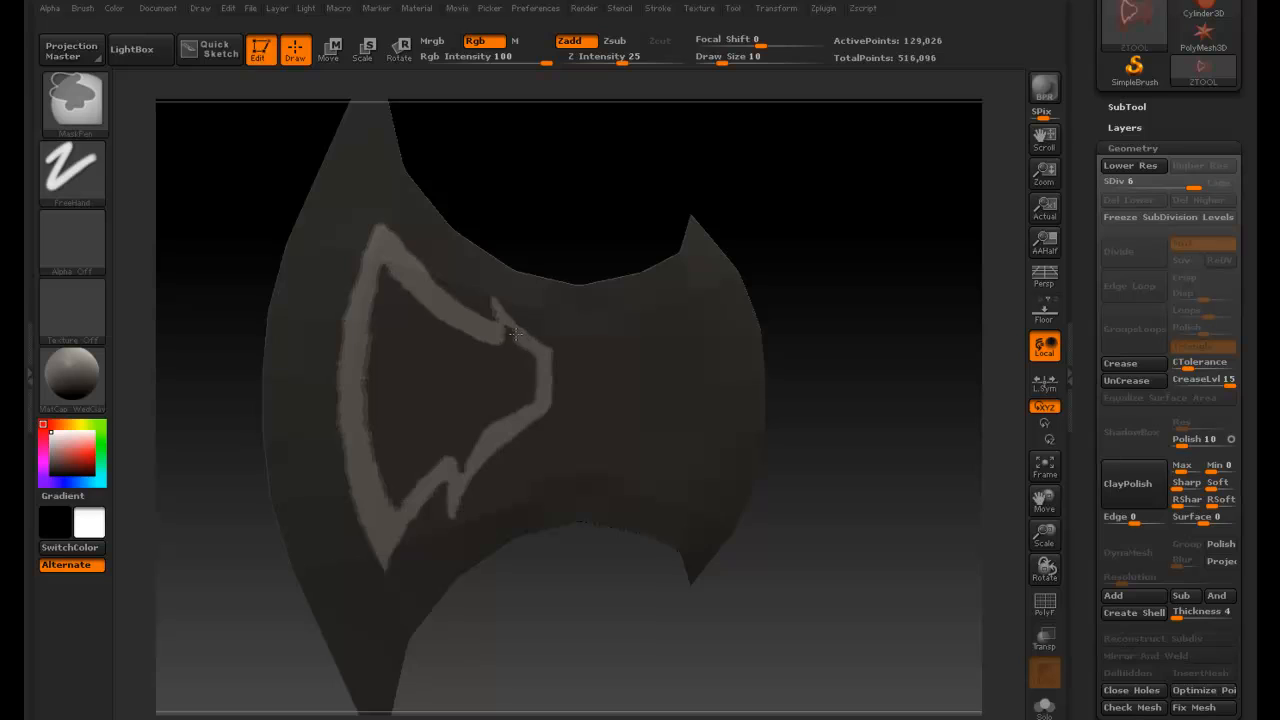
pyautogui.keyDown('ctrl'); pyautogui.moveTo(525, 345); pyautogui.dragTo(537, 357); pyautogui.keyUp('ctrl')
pyautogui.keyDown('ctrl'); pyautogui.keyDown('alt'); pyautogui.moveTo(551, 353); pyautogui.dragTo(509, 339); pyautogui.keyUp('alt'); pyautogui.keyUp('ctrl')
pyautogui.keyDown('ctrl'); pyautogui.moveTo(453, 470); pyautogui.dragTo(486, 468); pyautogui.keyUp('ctrl')
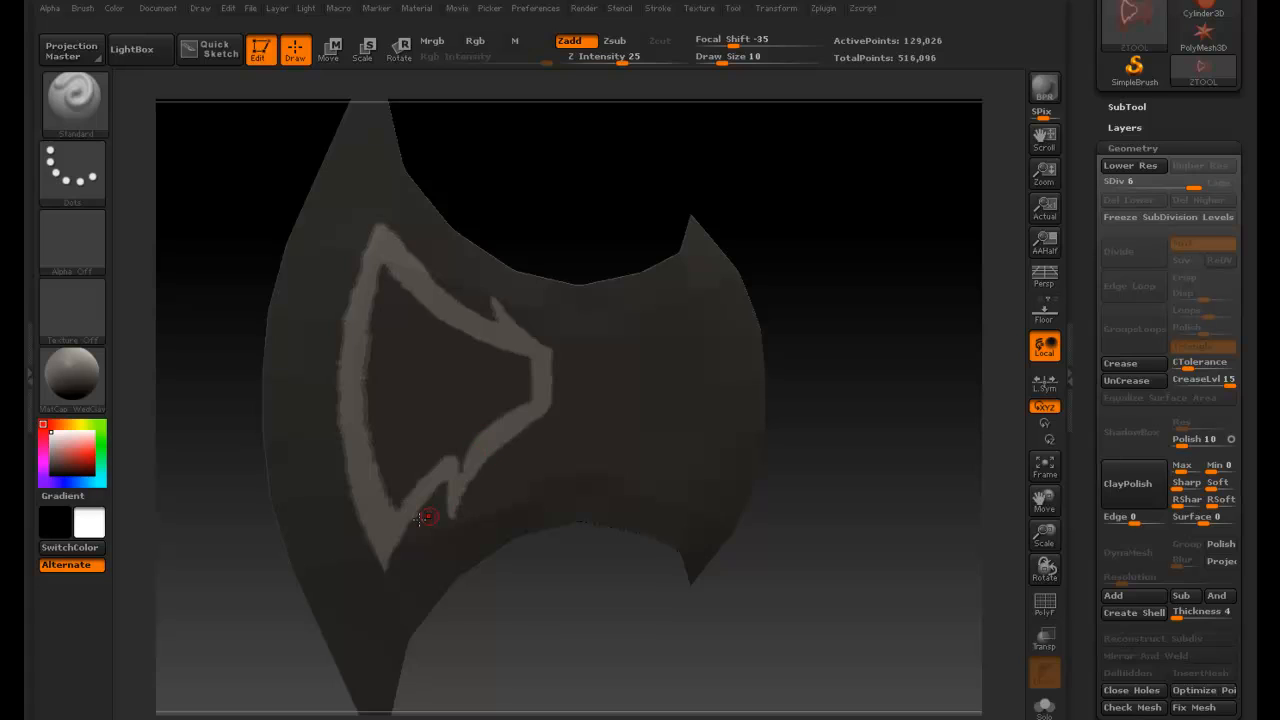
# - Try to unmask part of the outline at the lower notch, then undo the stroke
pyautogui.press('ctrl')
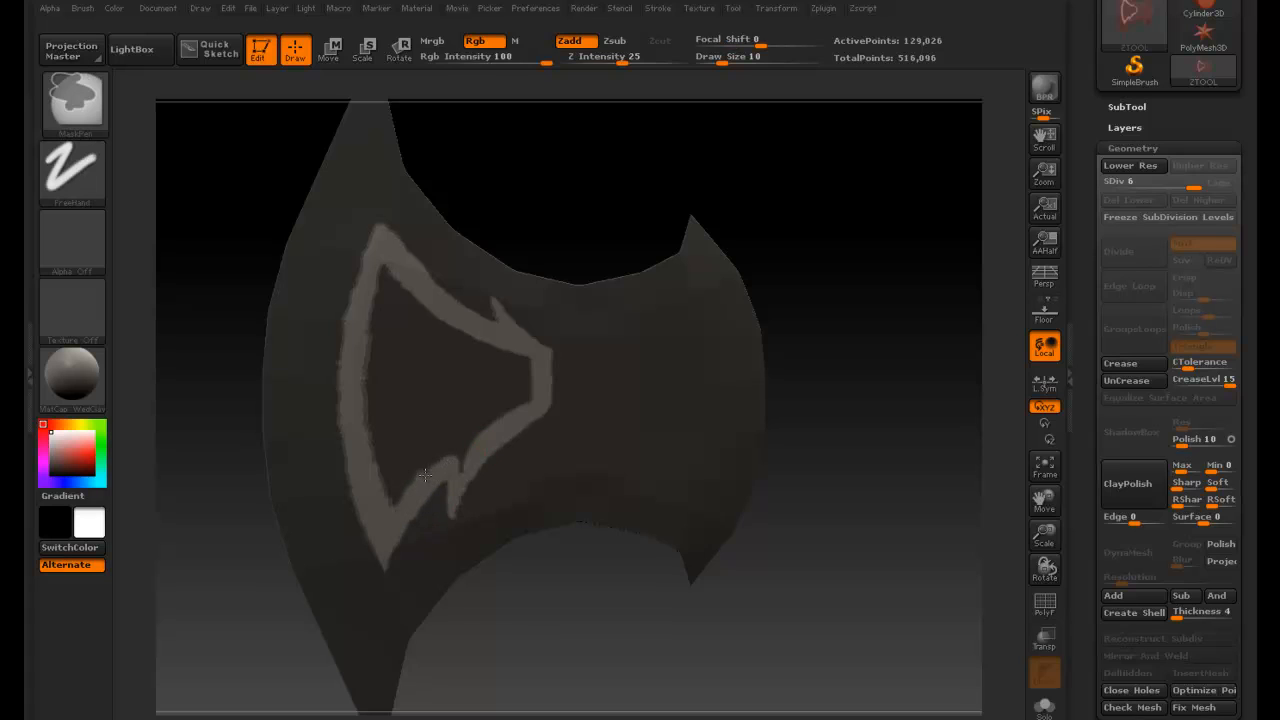
pyautogui.hotkey('ctrl', 'alt')
pyautogui.moveTo(446, 467)
pyautogui.keyDown('ctrl'); pyautogui.mouseDown()
pyautogui.moveTo(436, 474)
pyautogui.moveTo(465, 461)
pyautogui.moveTo(453, 504)
pyautogui.mouseUp(); pyautogui.keyUp('ctrl')
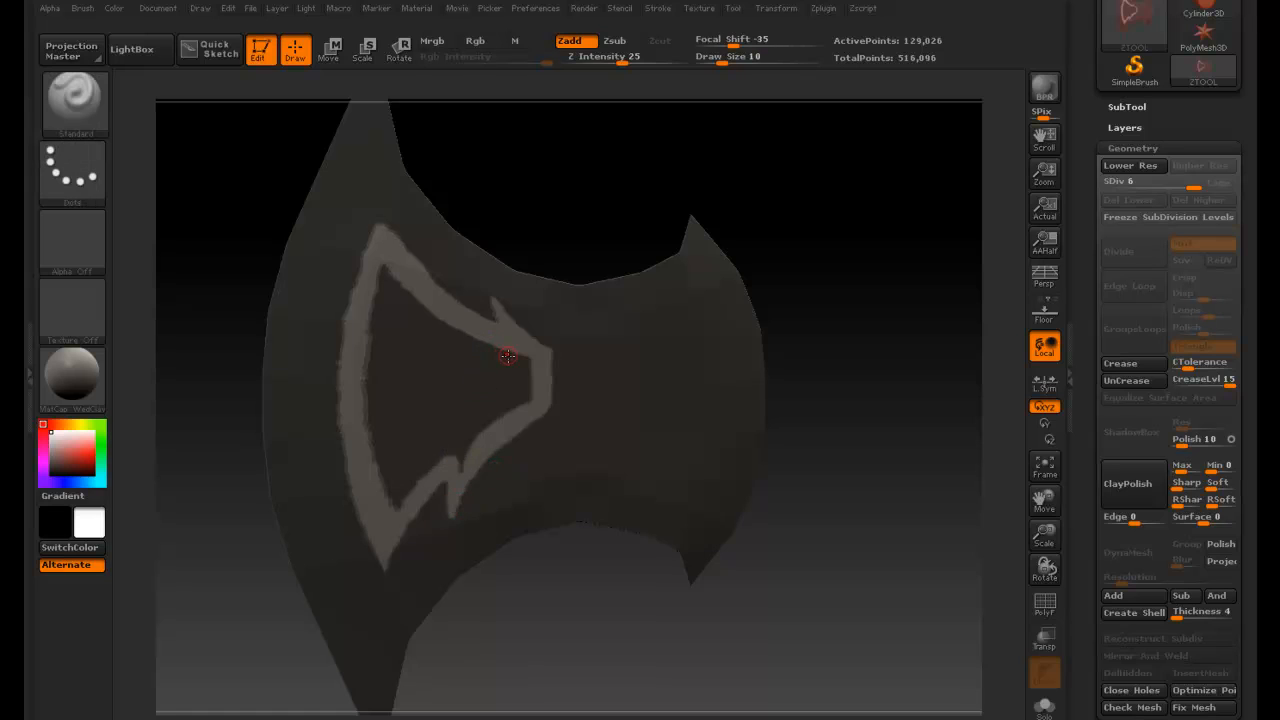
pyautogui.hotkey('ctrl', 'z')
pyautogui.keyDown('ctrl'); pyautogui.moveTo(509, 351); pyautogui.dragTo(510, 353); pyautogui.keyUp('ctrl')
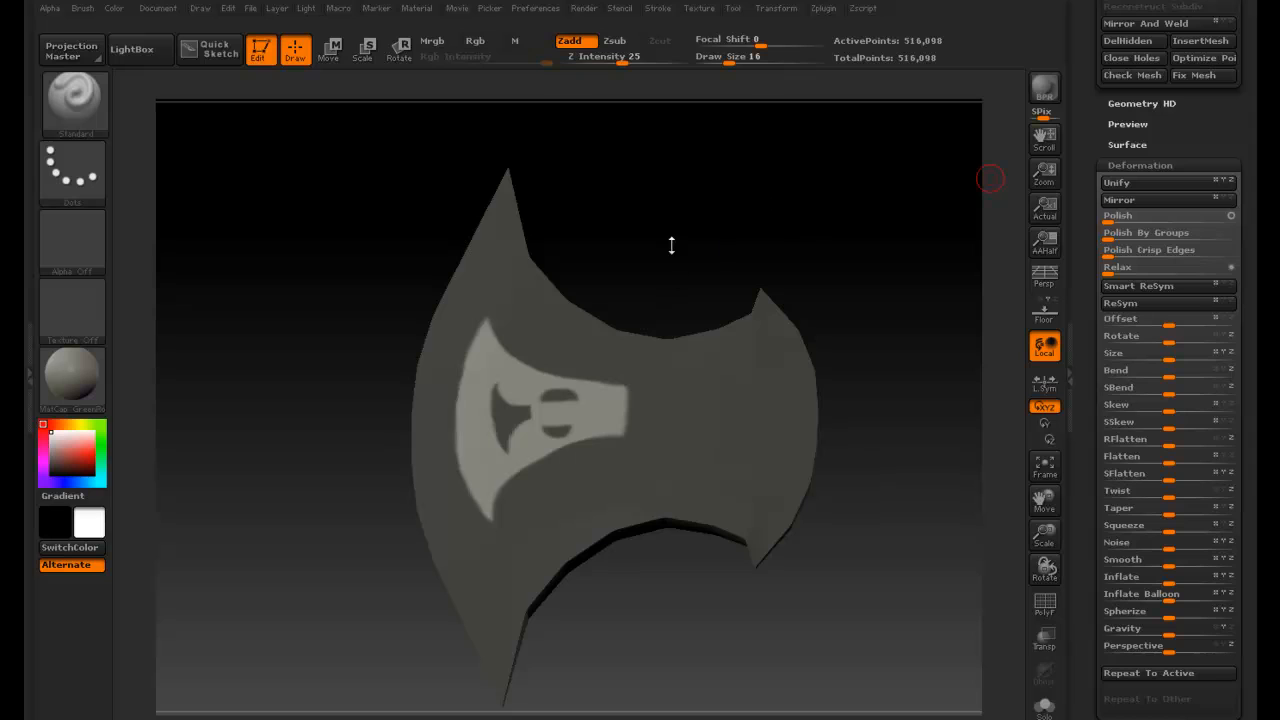
# - Apply an Inflate deformation of -49 to the unmasked areas of the blade
pyautogui.moveTo(671, 245); pyautogui.dragTo(558, 410)
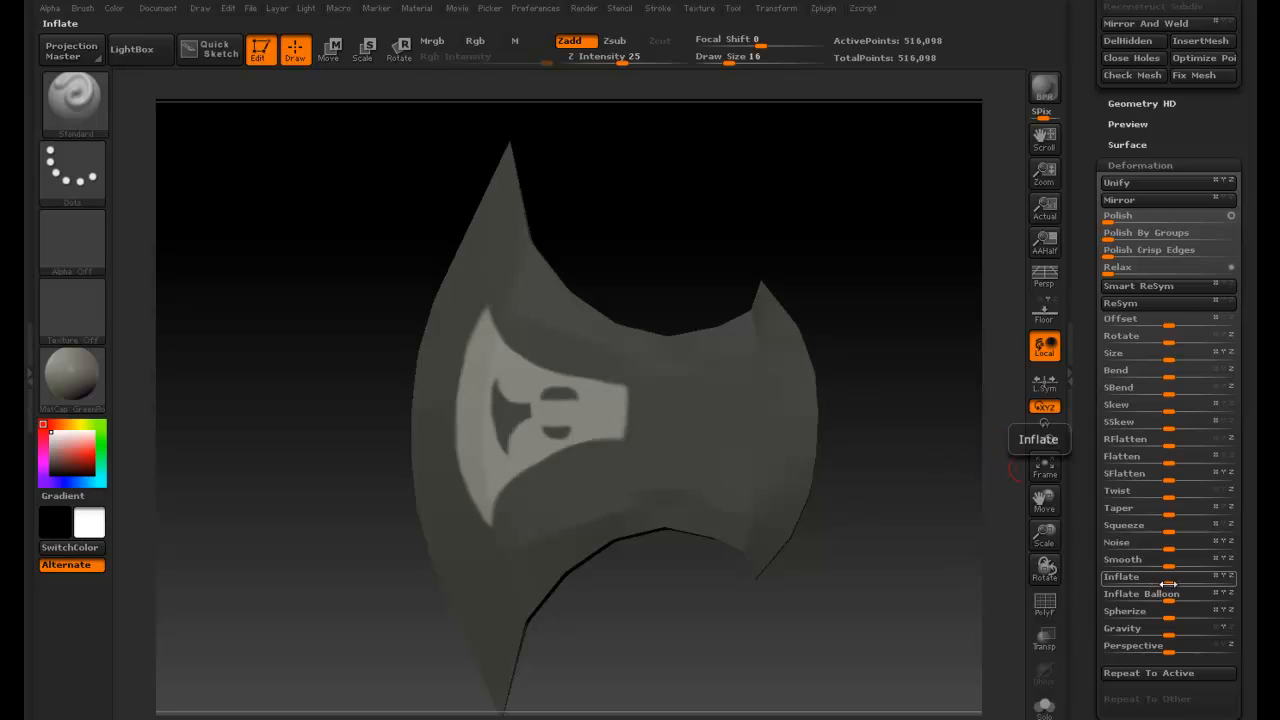
pyautogui.click(1125, 165)
pyautogui.click(1168, 167)
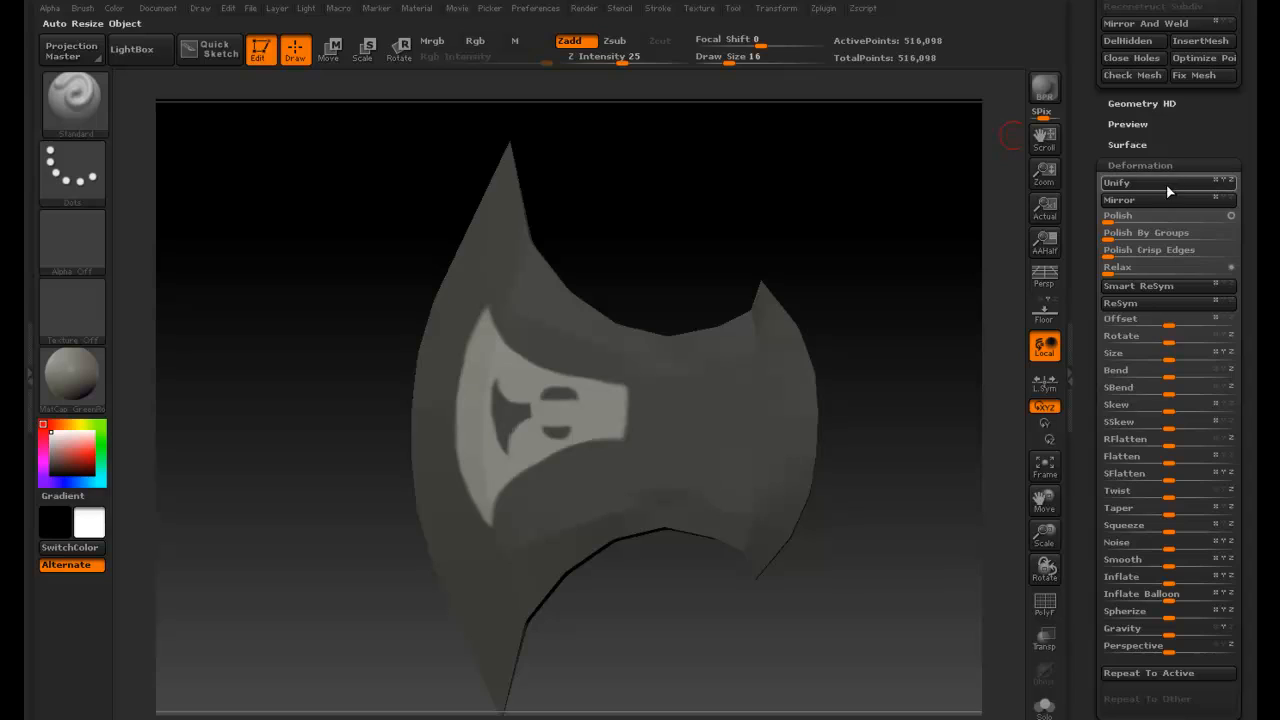
pyautogui.moveTo(1167, 583); pyautogui.dragTo(1143, 586)
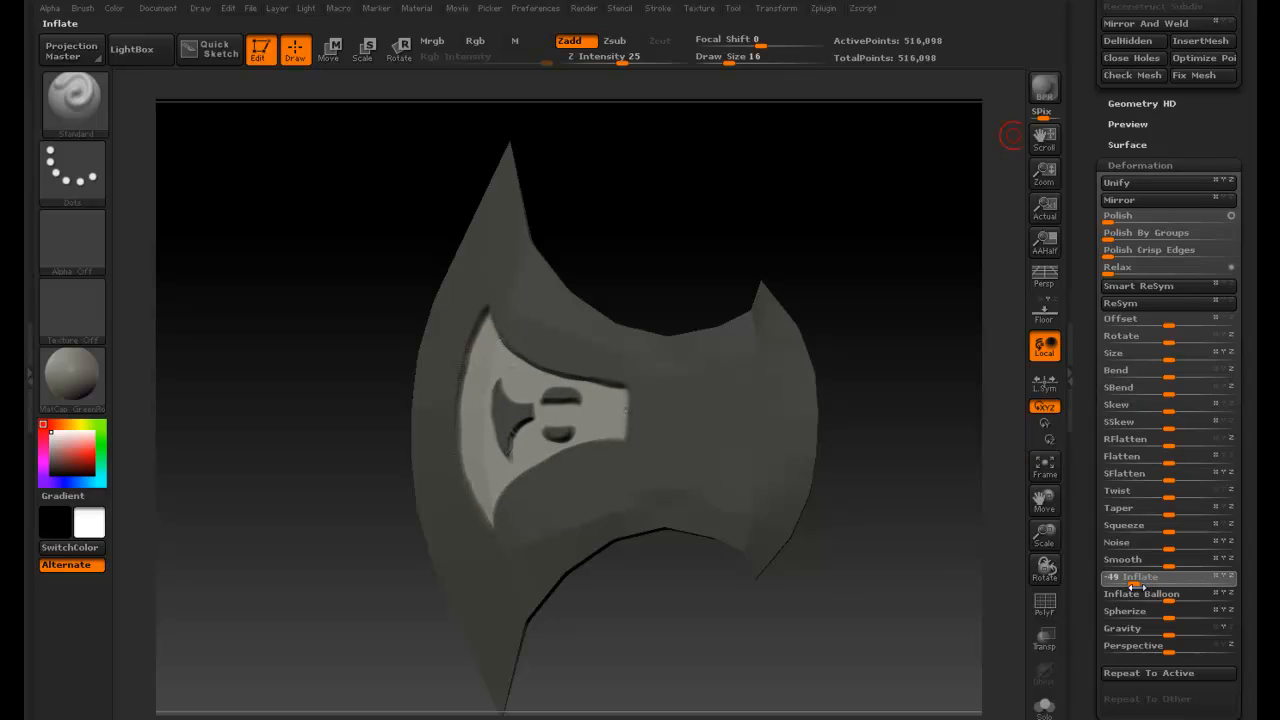
# - Clear the mask from the blade
pyautogui.moveTo(700, 279); pyautogui.dragTo(606, 289)
pyautogui.press('ctrl')
pyautogui.keyDown('ctrl'); pyautogui.moveTo(765, 272); pyautogui.dragTo(905, 272, button='right'); pyautogui.keyUp('ctrl')
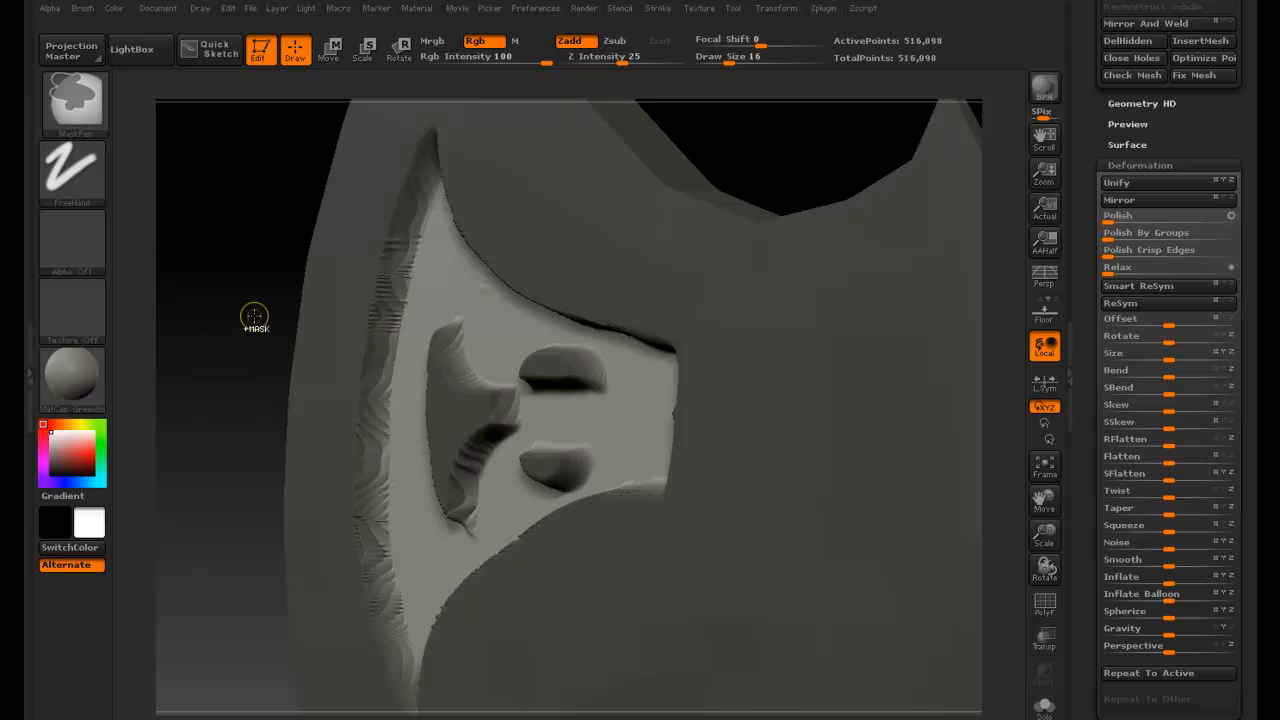
# - Zoom and orbit around the blade to inspect the inset outline and shapes
pyautogui.keyDown('ctrl'); pyautogui.moveTo(225, 307); pyautogui.dragTo(234, 309, button='right'); pyautogui.keyUp('ctrl')
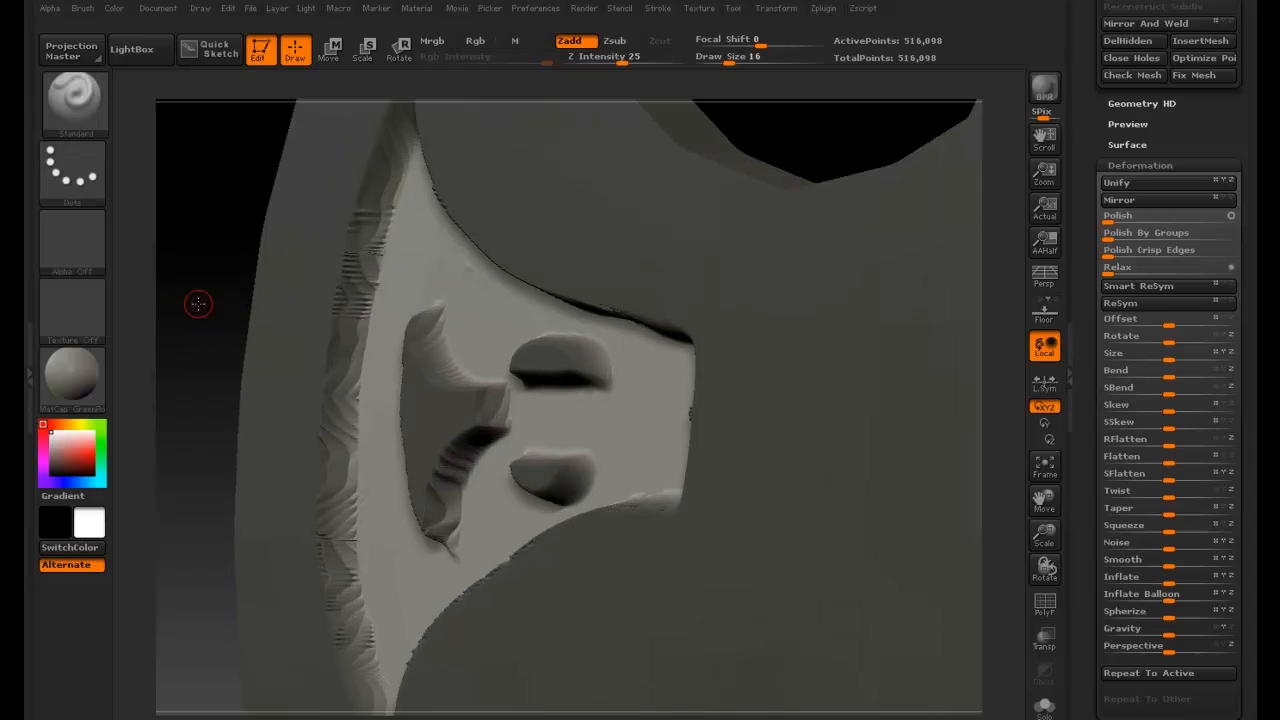
pyautogui.moveTo(198, 303); pyautogui.dragTo(264, 291)
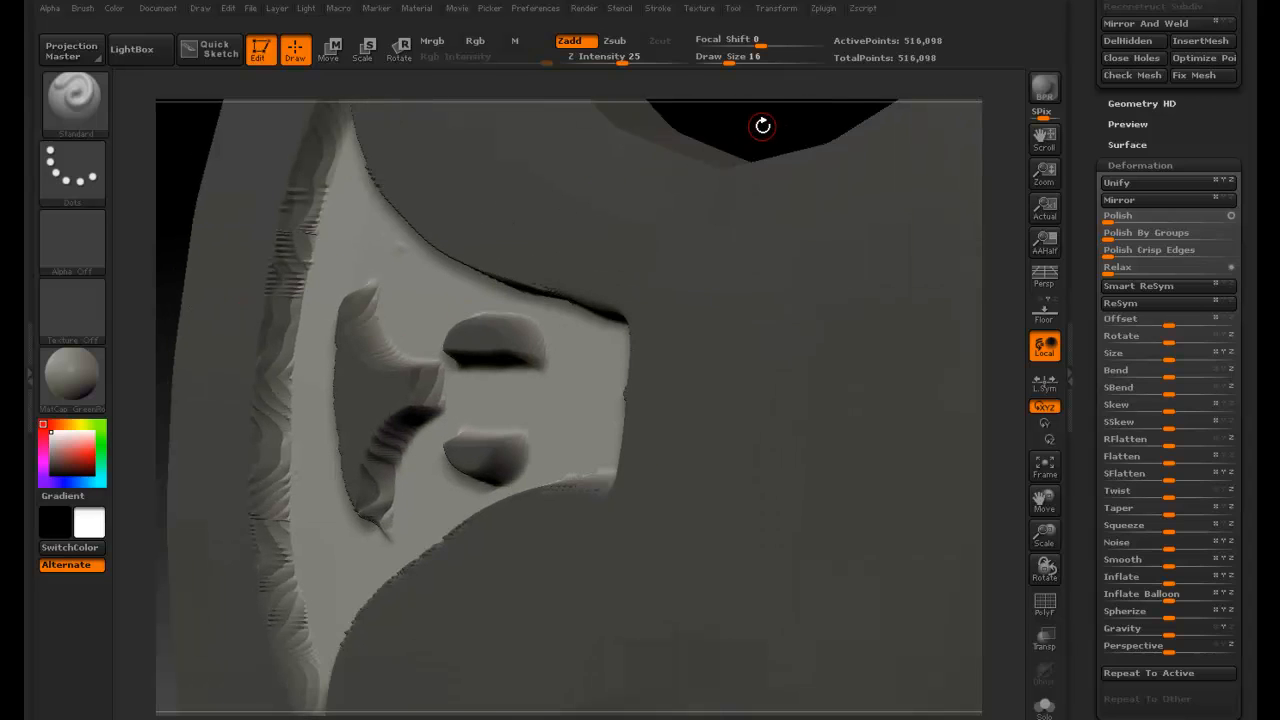
pyautogui.moveTo(765, 127)
pyautogui.keyDown('ctrl'); pyautogui.mouseDown(button='right')
pyautogui.moveTo(668, 134)
pyautogui.moveTo(785, 197)
pyautogui.mouseUp(button='right'); pyautogui.keyUp('ctrl')
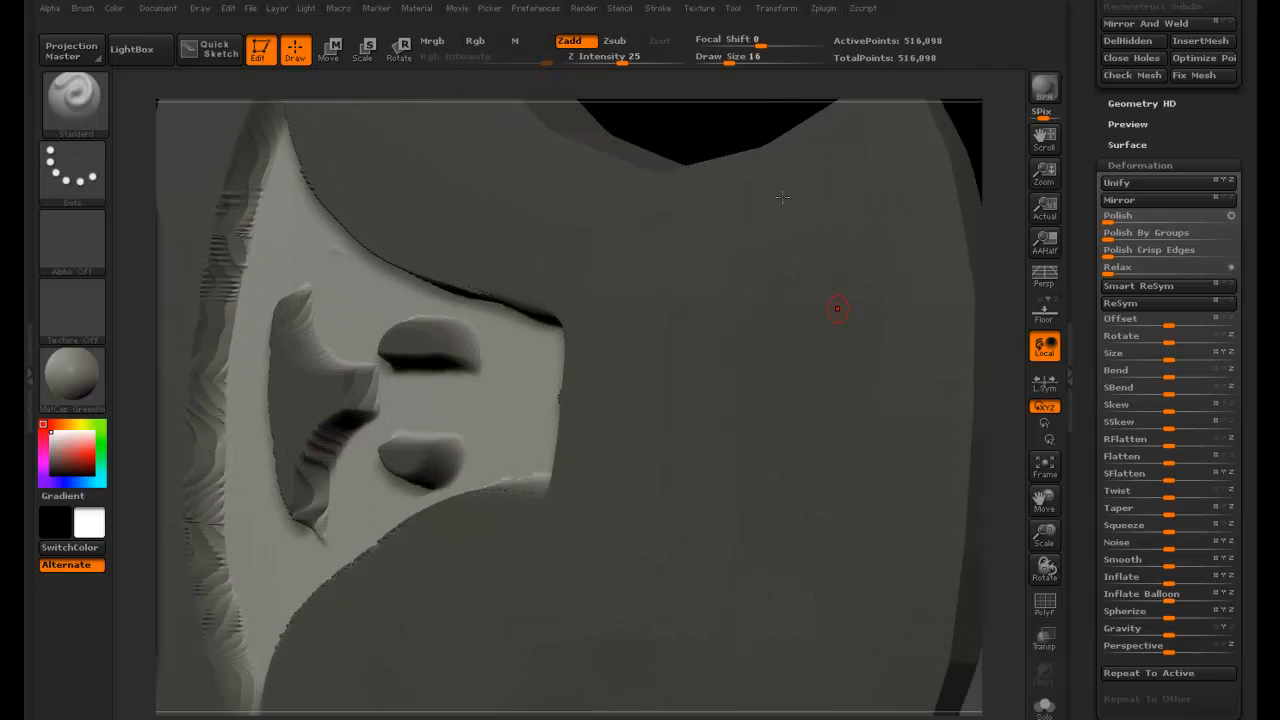
pyautogui.moveTo(660, 141)
pyautogui.keyDown('ctrl'); pyautogui.mouseDown()
pyautogui.moveTo(722, 137)
pyautogui.moveTo(694, 114)
pyautogui.moveTo(681, 122)
pyautogui.mouseUp(); pyautogui.keyUp('ctrl')
pyautogui.press('ctrl')
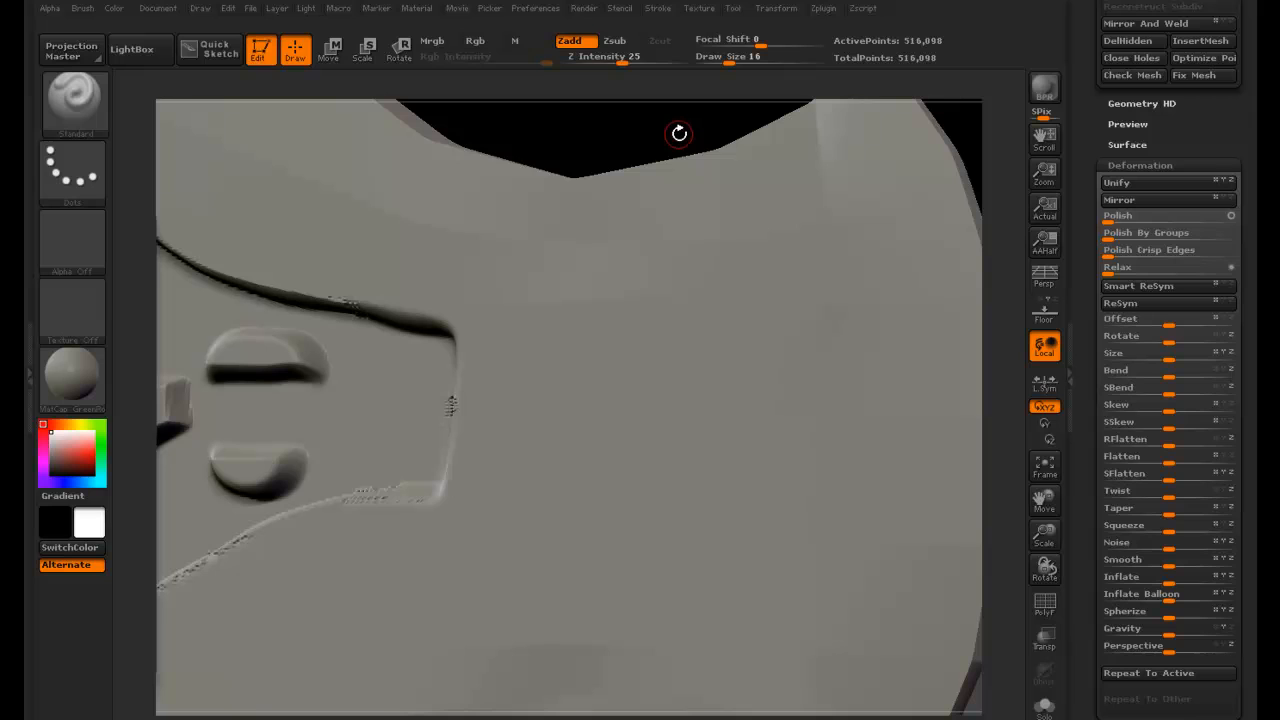
pyautogui.moveTo(679, 133); pyautogui.dragTo(671, 132)
pyautogui.keyDown('ctrl'); pyautogui.moveTo(670, 132); pyautogui.dragTo(575, 140, button='right'); pyautogui.keyUp('ctrl')
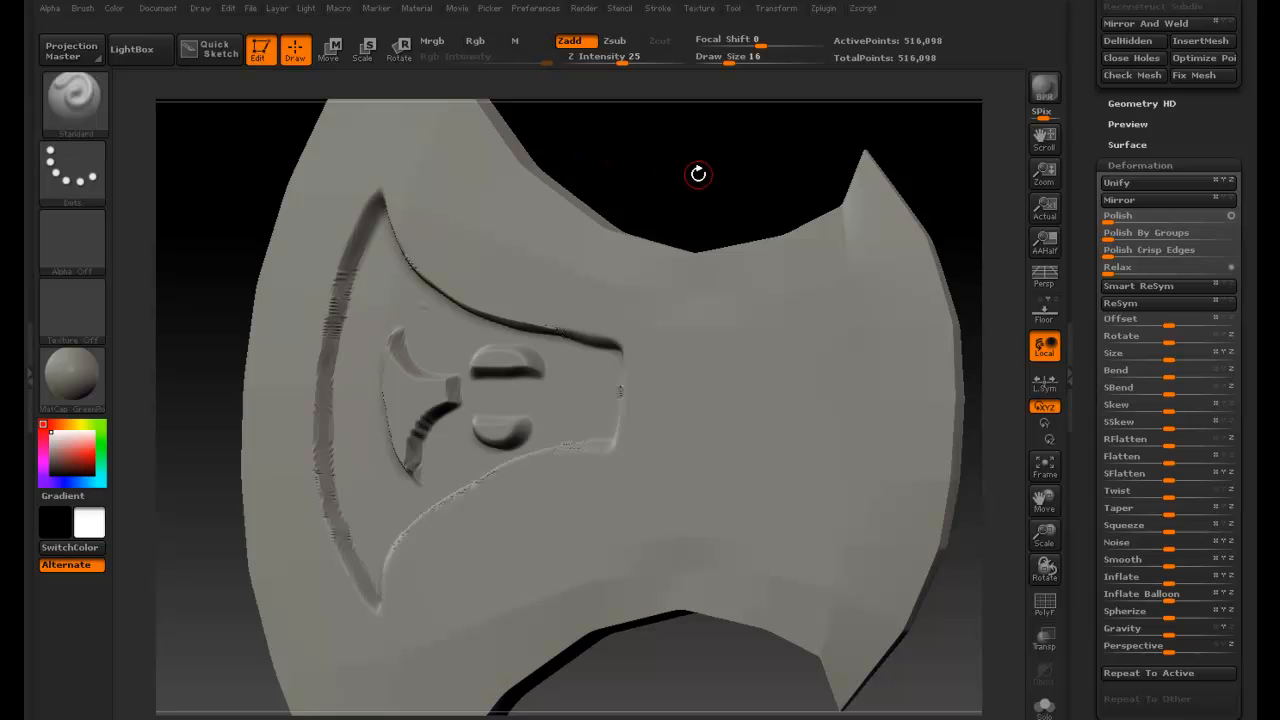
pyautogui.moveTo(731, 171); pyautogui.dragTo(660, 155)
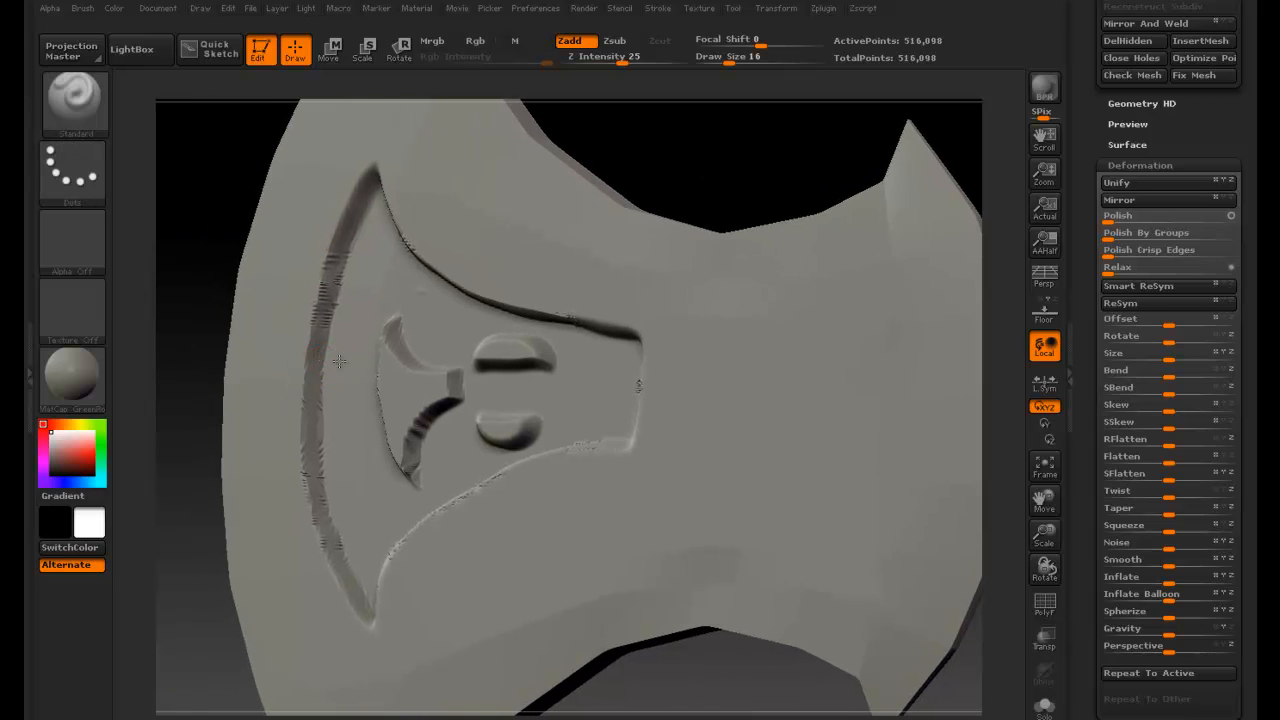
# - Set Draw Size to 50 and undo back until the mask is restored on the blade
pyautogui.press('space')
pyautogui.moveTo(333, 362); pyautogui.dragTo(356, 361)
pyautogui.press('ctrl')
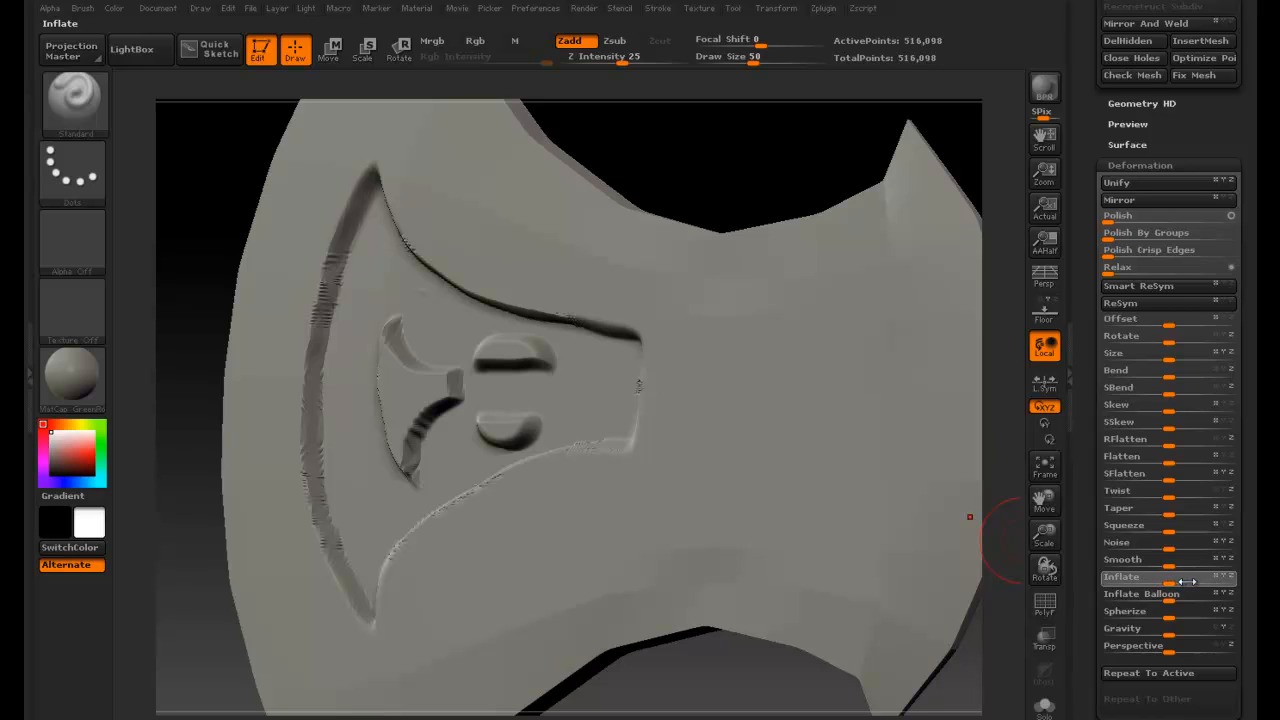
pyautogui.click(1187, 582)
pyautogui.hotkey('ctrl', 'z')
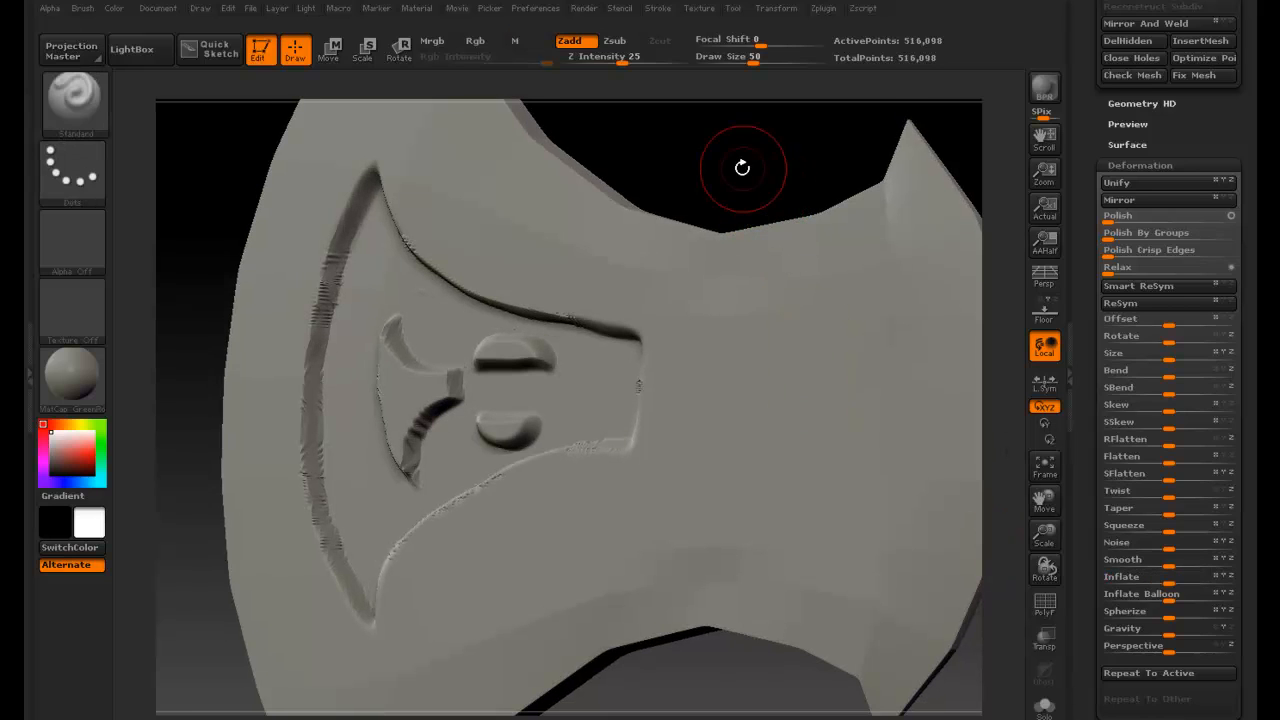
pyautogui.hotkey('ctrl', 'z')
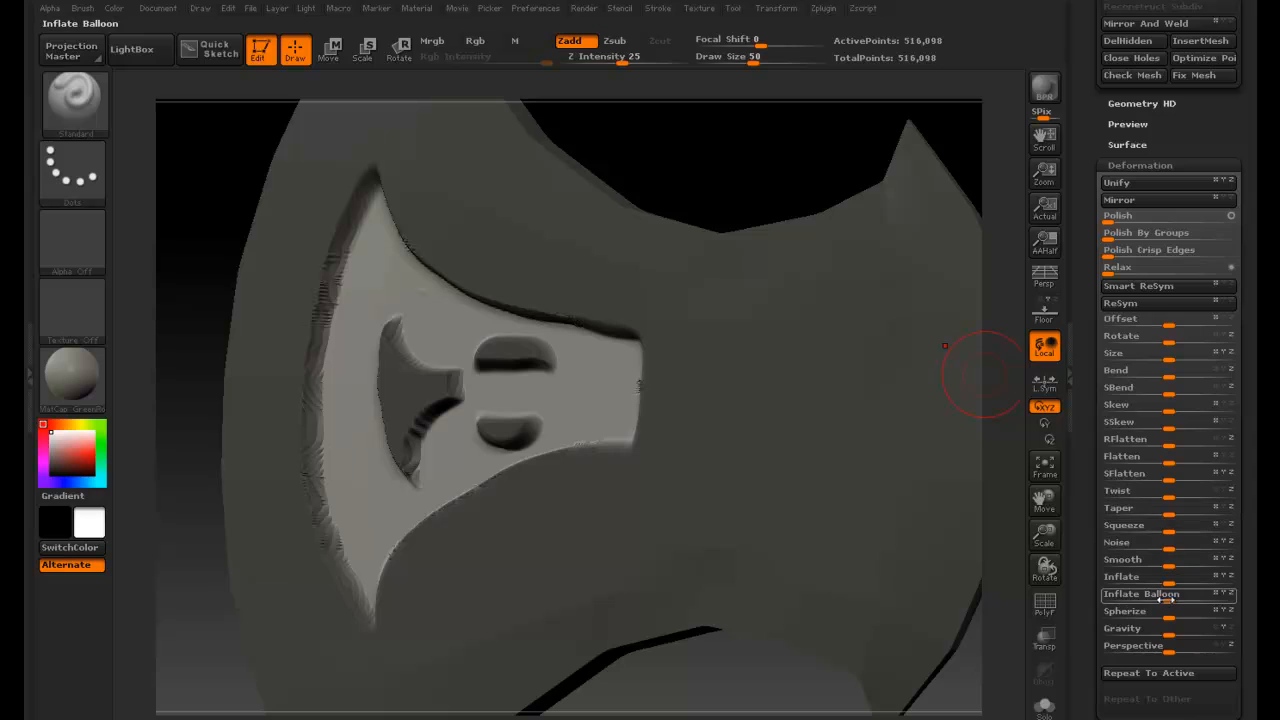
# - Apply an Inflate deformation of 41 to the unmasked areas, then clear the mask
pyautogui.moveTo(1188, 582); pyautogui.dragTo(1199, 582)
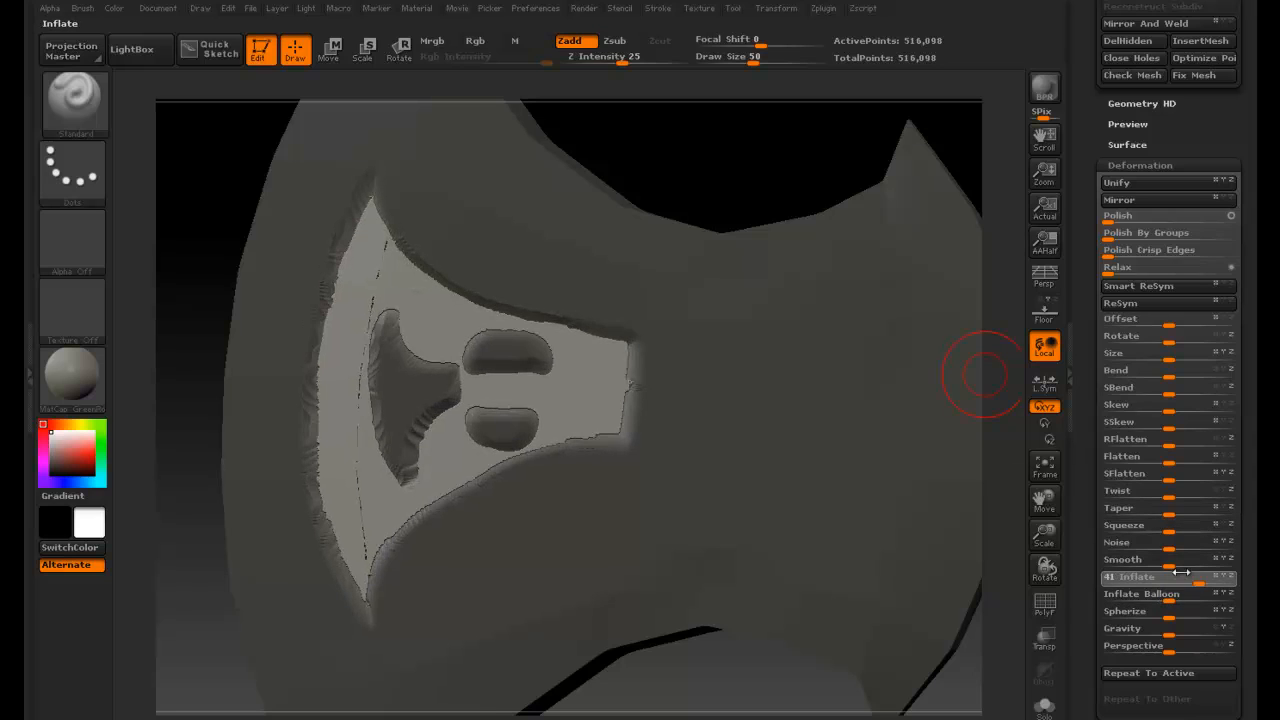
pyautogui.moveTo(746, 169); pyautogui.dragTo(902, 308)
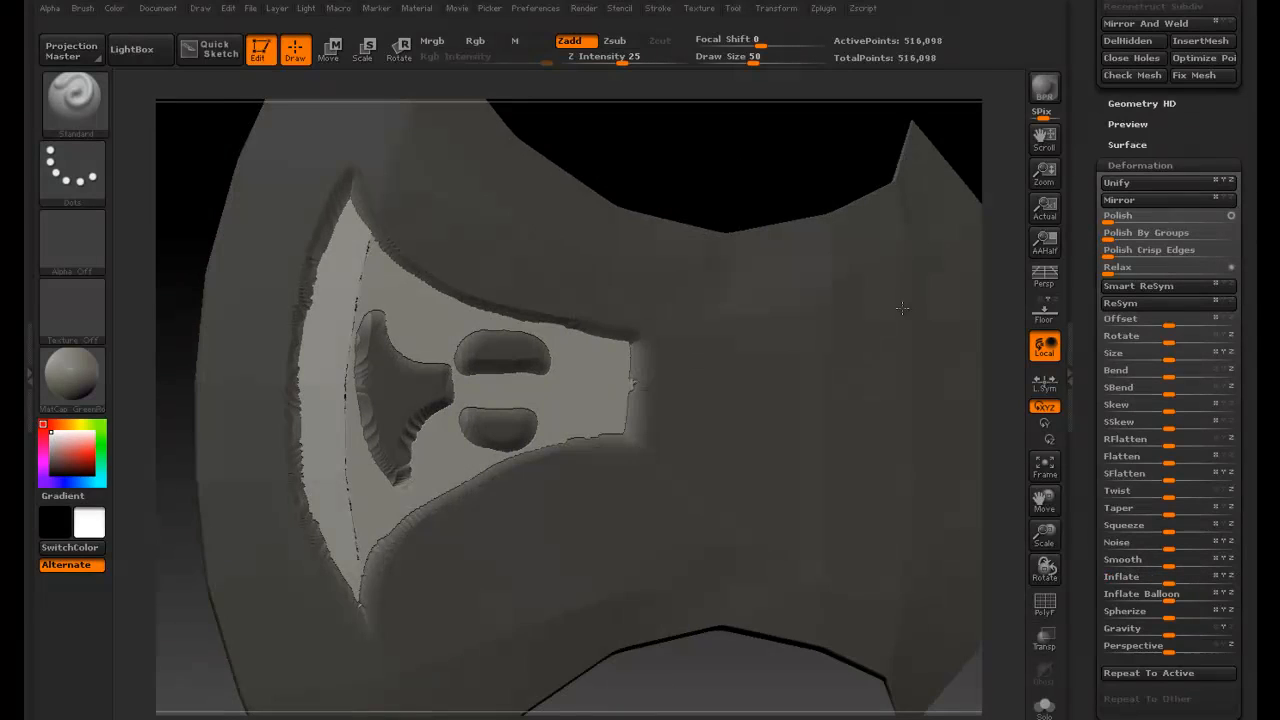
pyautogui.moveTo(766, 171)
pyautogui.keyDown('ctrl'); pyautogui.mouseDown()
pyautogui.moveTo(777, 171)
pyautogui.moveTo(749, 126)
pyautogui.moveTo(753, 156)
pyautogui.mouseUp(); pyautogui.keyUp('ctrl')
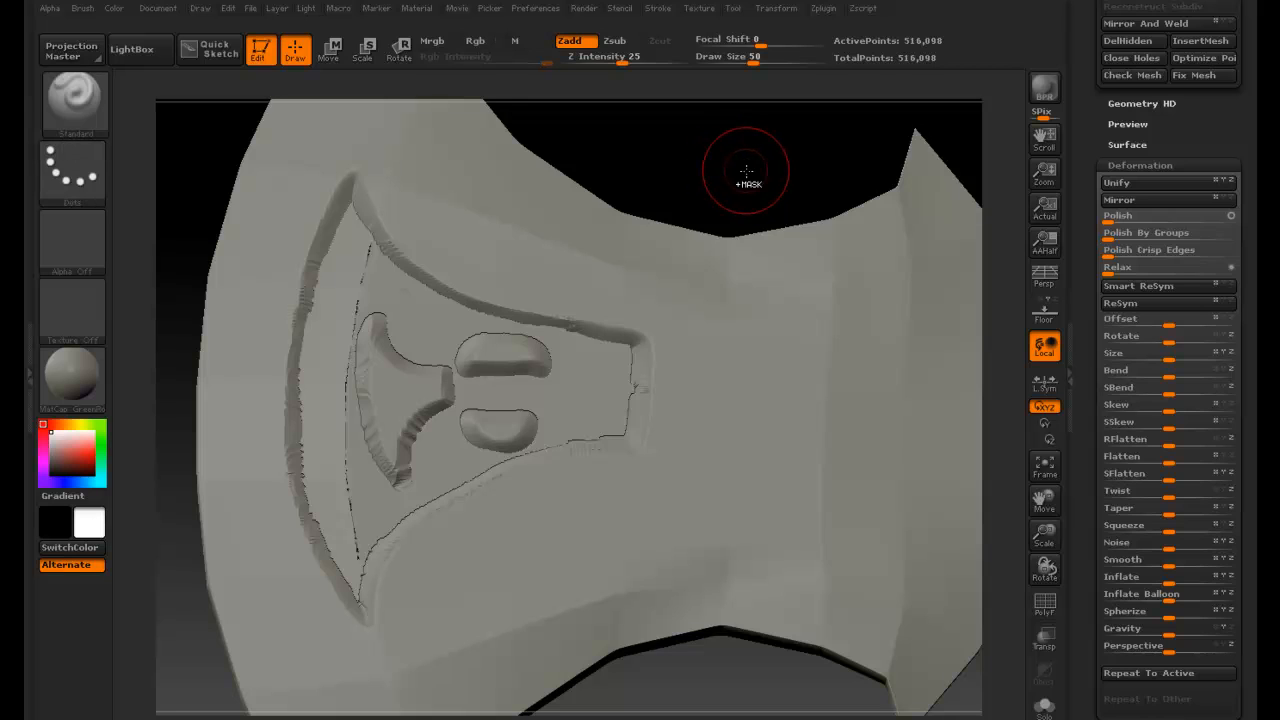
pyautogui.keyDown('ctrl'); pyautogui.moveTo(752, 171); pyautogui.dragTo(591, 183); pyautogui.keyUp('ctrl')
pyautogui.press('shift')
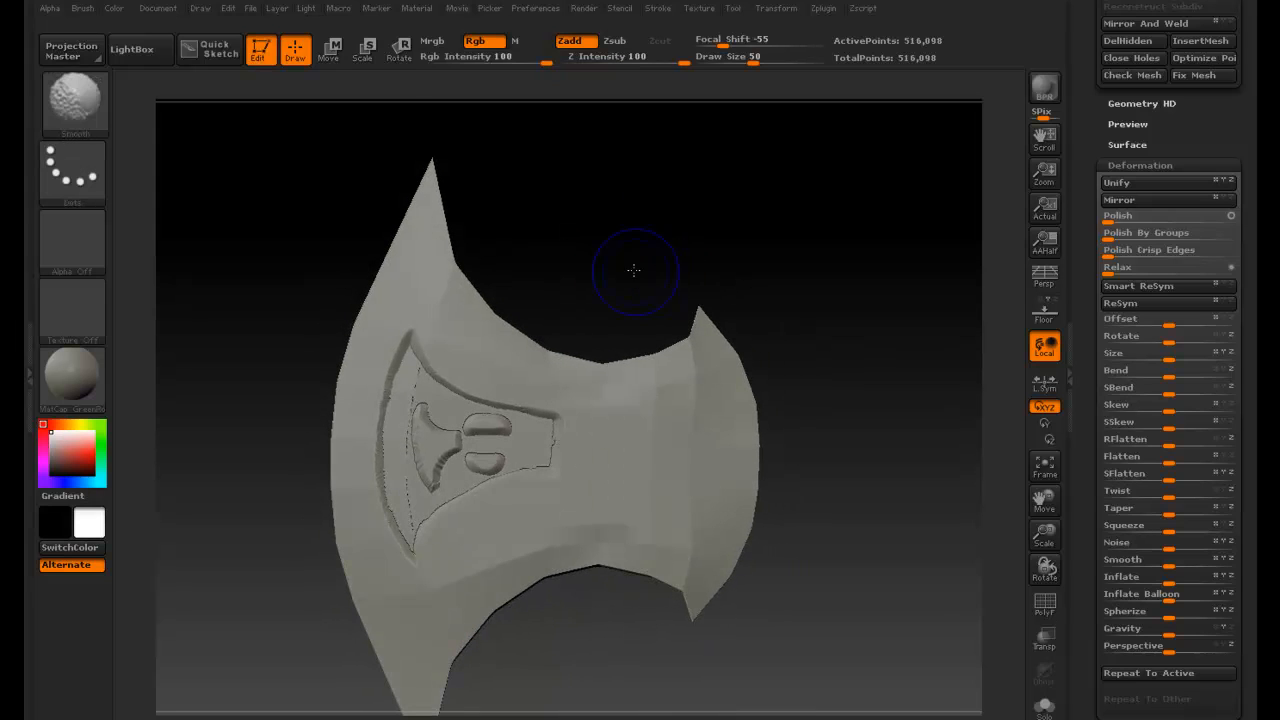
pyautogui.keyDown('shift'); pyautogui.moveTo(633, 270); pyautogui.dragTo(629, 263); pyautogui.keyUp('shift')
pyautogui.keyDown('alt'); pyautogui.moveTo(880, 411); pyautogui.dragTo(832, 300); pyautogui.keyUp('alt')
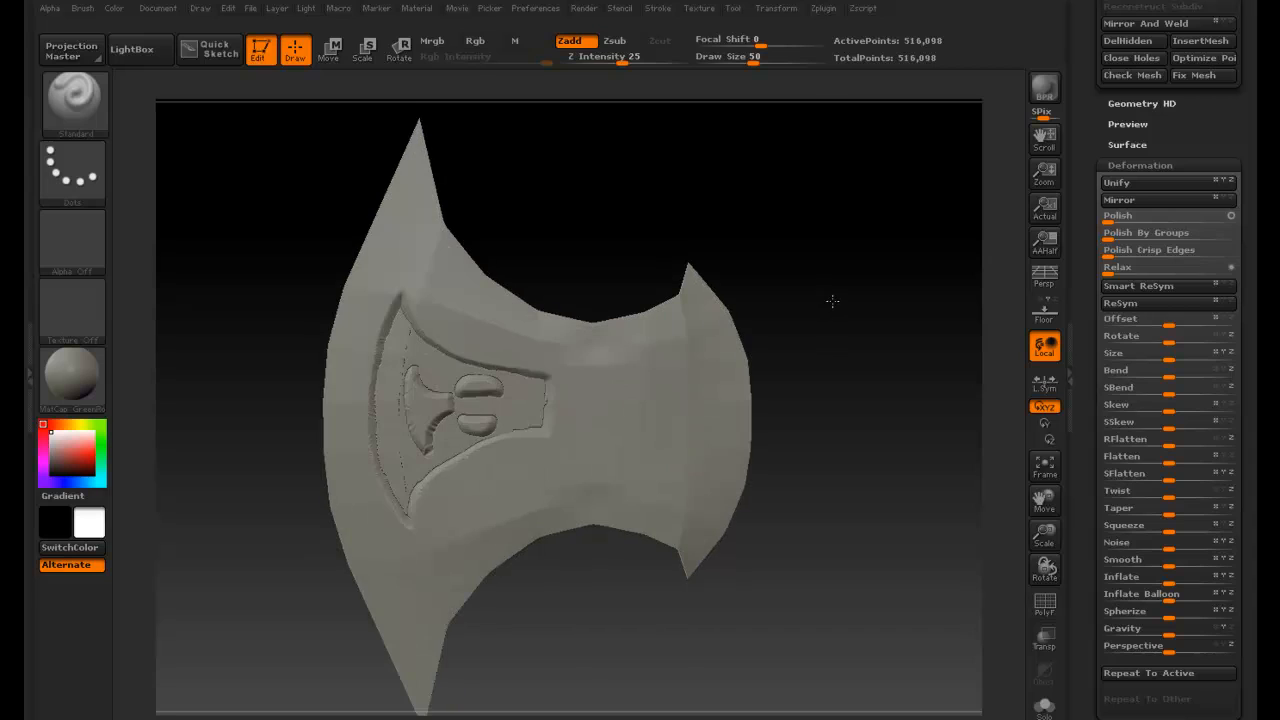
# - Open the Surface settings and activate surface noise on the blade
pyautogui.keyDown('shift'); pyautogui.moveTo(773, 236); pyautogui.dragTo(782, 232); pyautogui.keyUp('shift')
pyautogui.click(1124, 168)
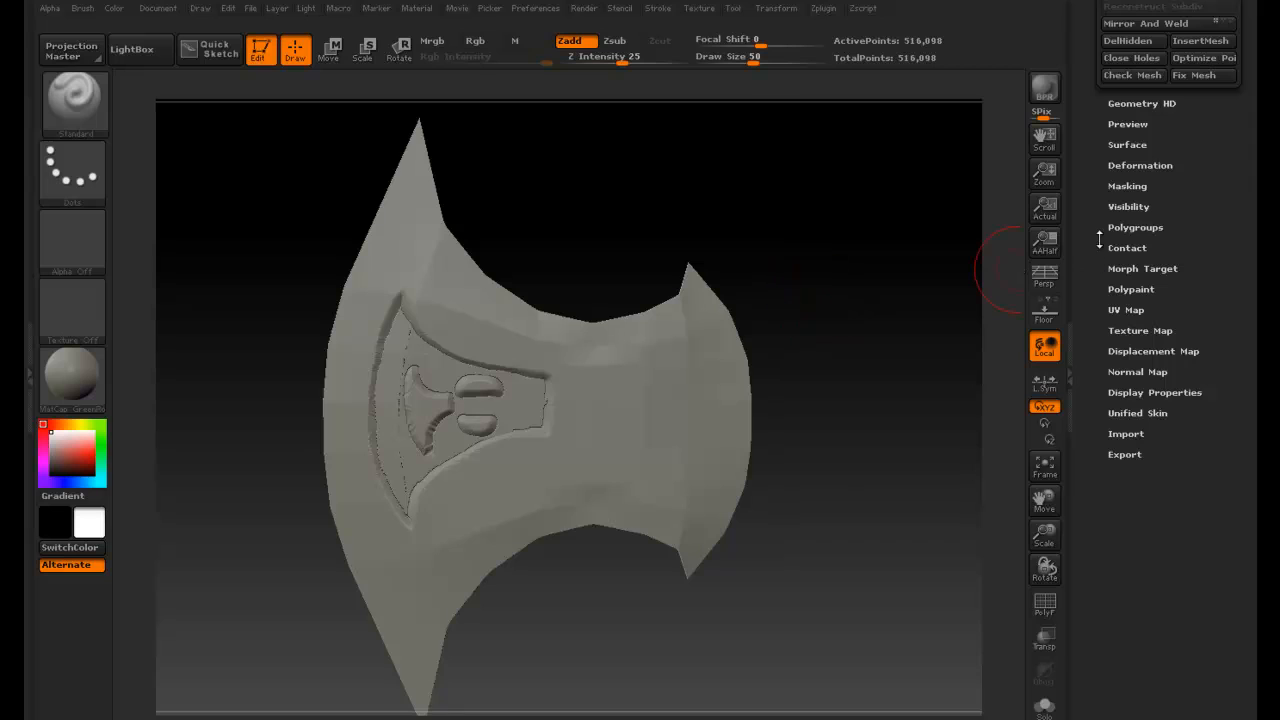
pyautogui.click(1114, 150)
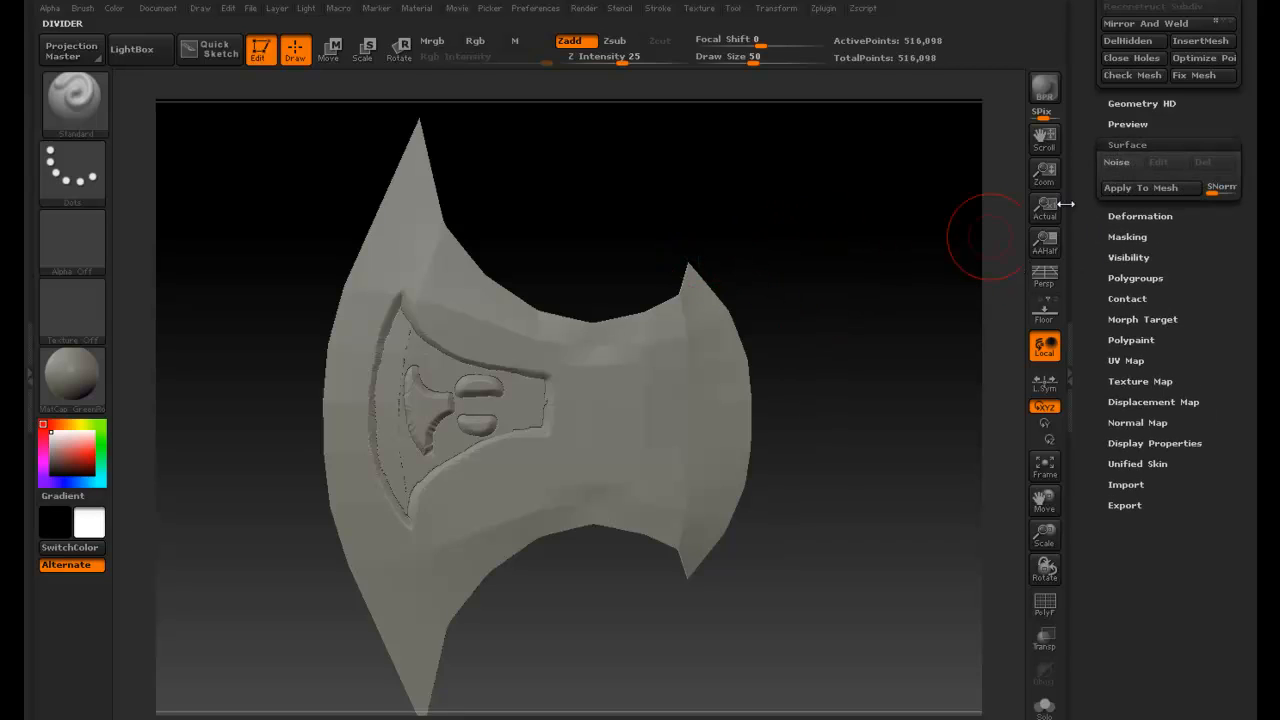
pyautogui.moveTo(1082, 177); pyautogui.dragTo(1082, 189)
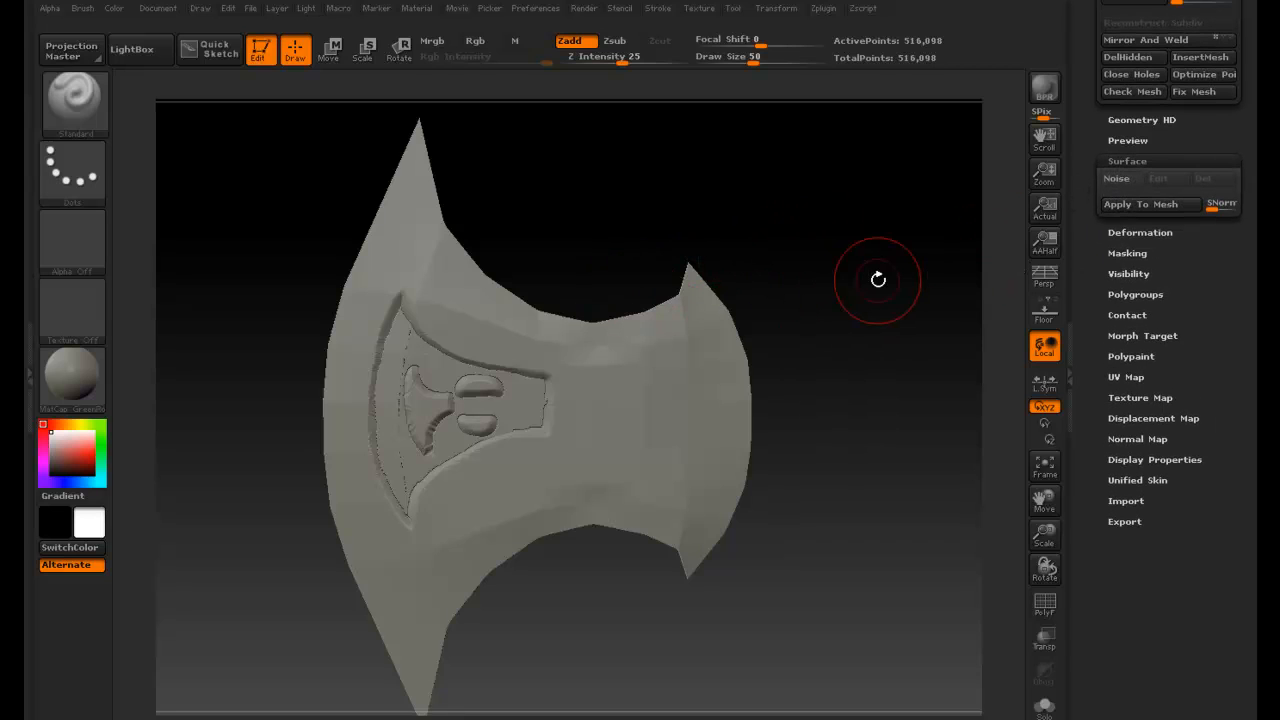
pyautogui.moveTo(1082, 211); pyautogui.dragTo(1085, 237)
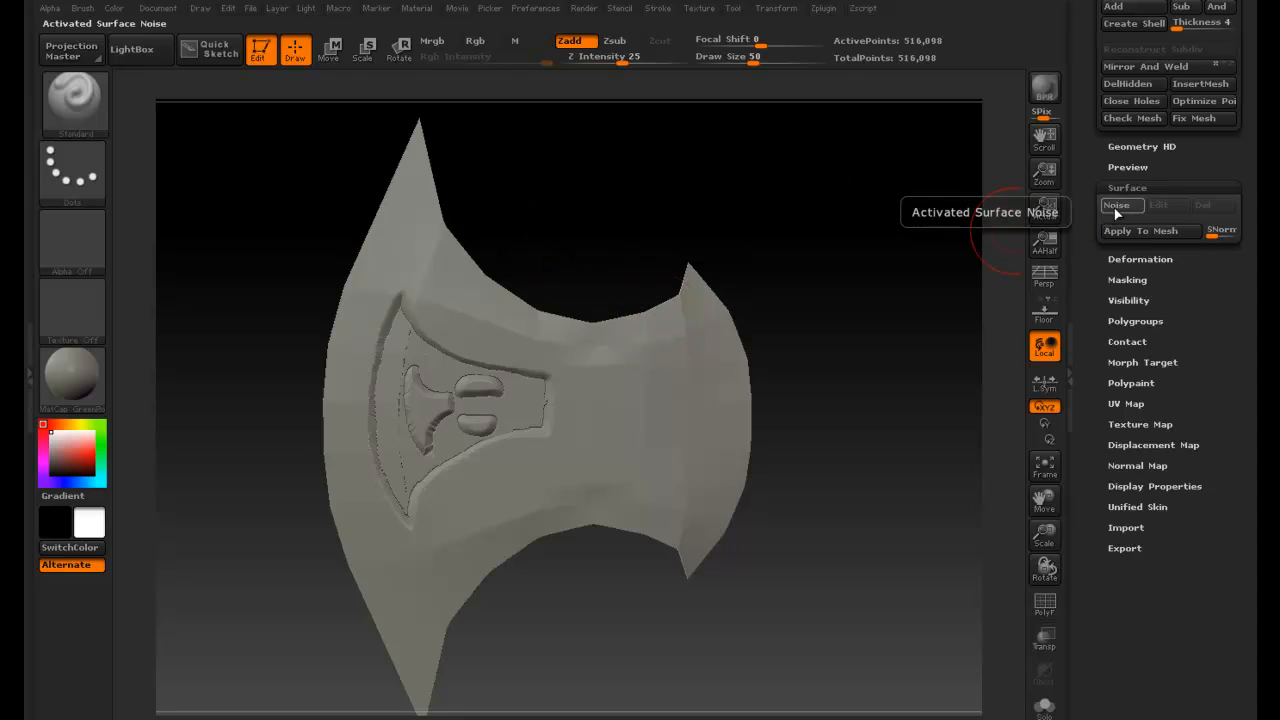
pyautogui.click(1117, 206)
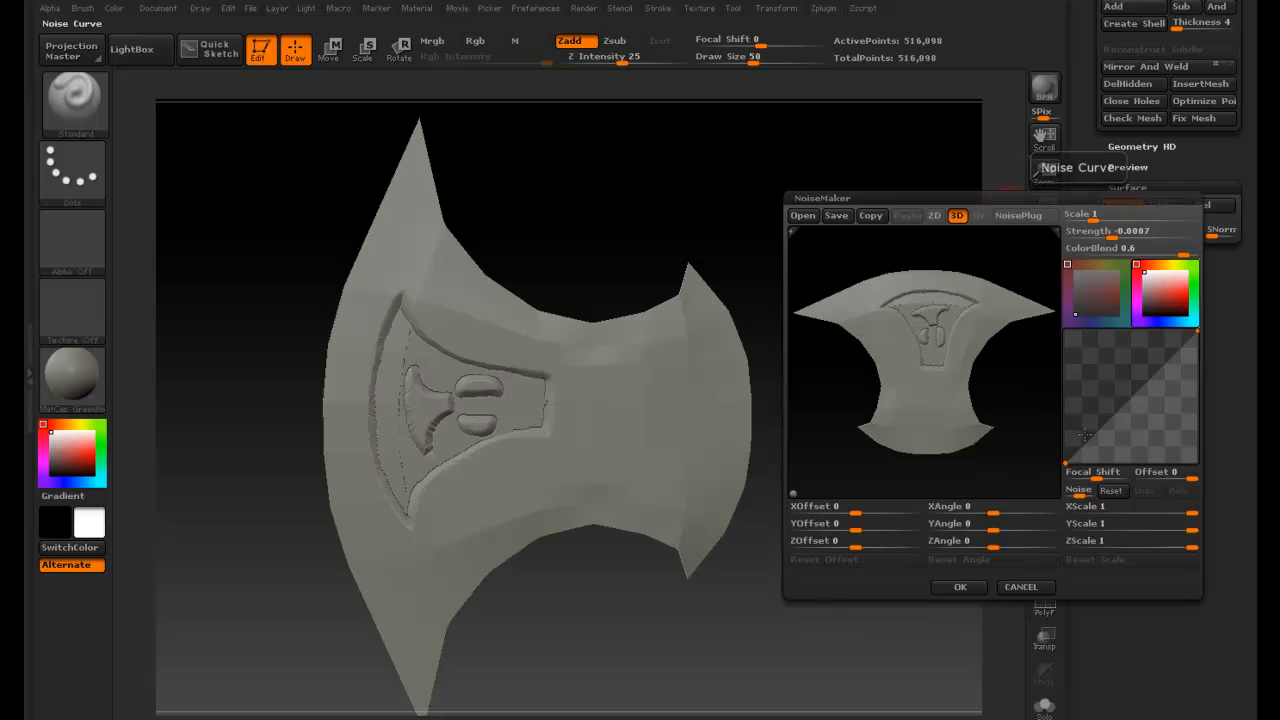
# - Set the noise Scale to 106.955 in the NoiseMaker, checking the result on the preview
pyautogui.moveTo(1132, 397); pyautogui.dragTo(1111, 373)
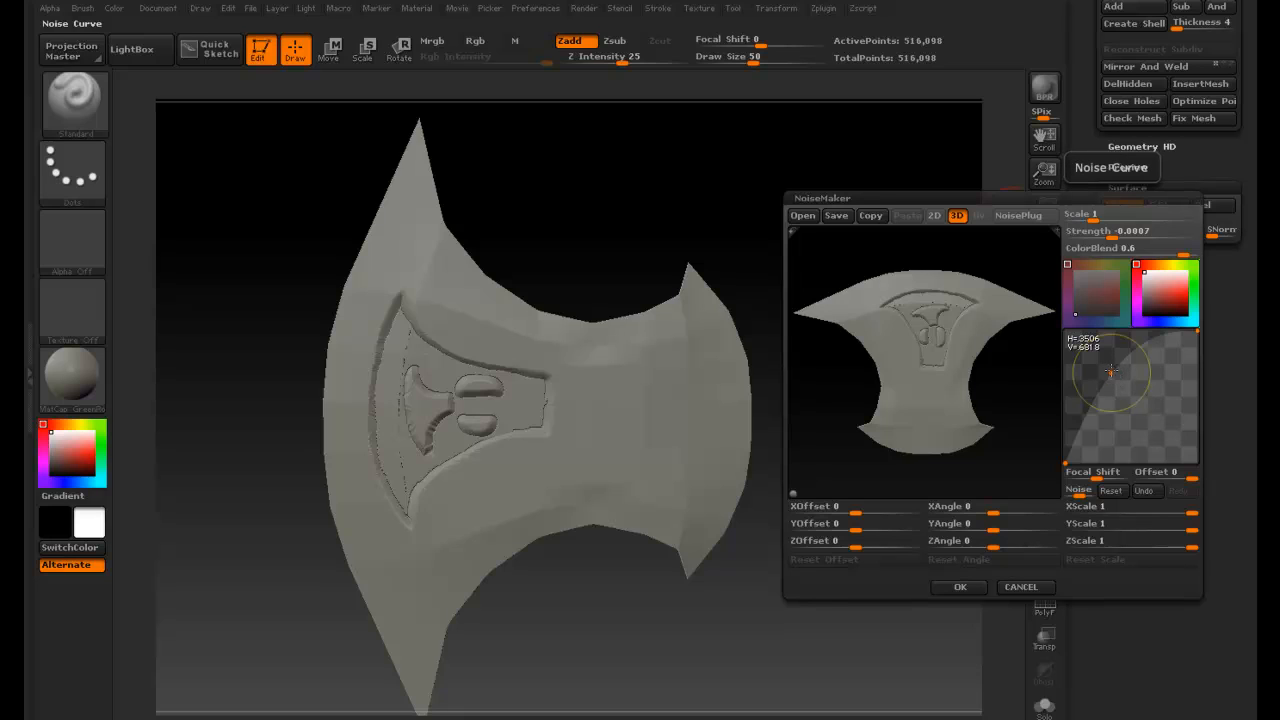
pyautogui.moveTo(1093, 216); pyautogui.dragTo(1149, 219)
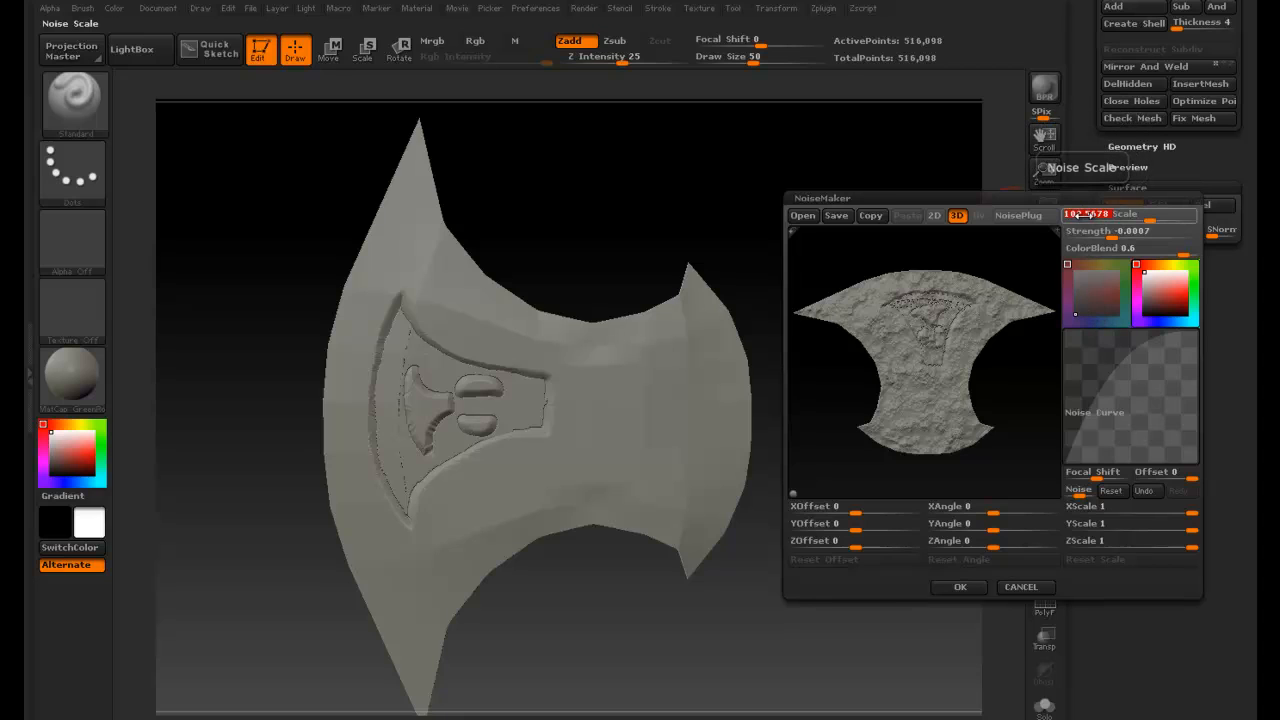
pyautogui.click(1153, 219)
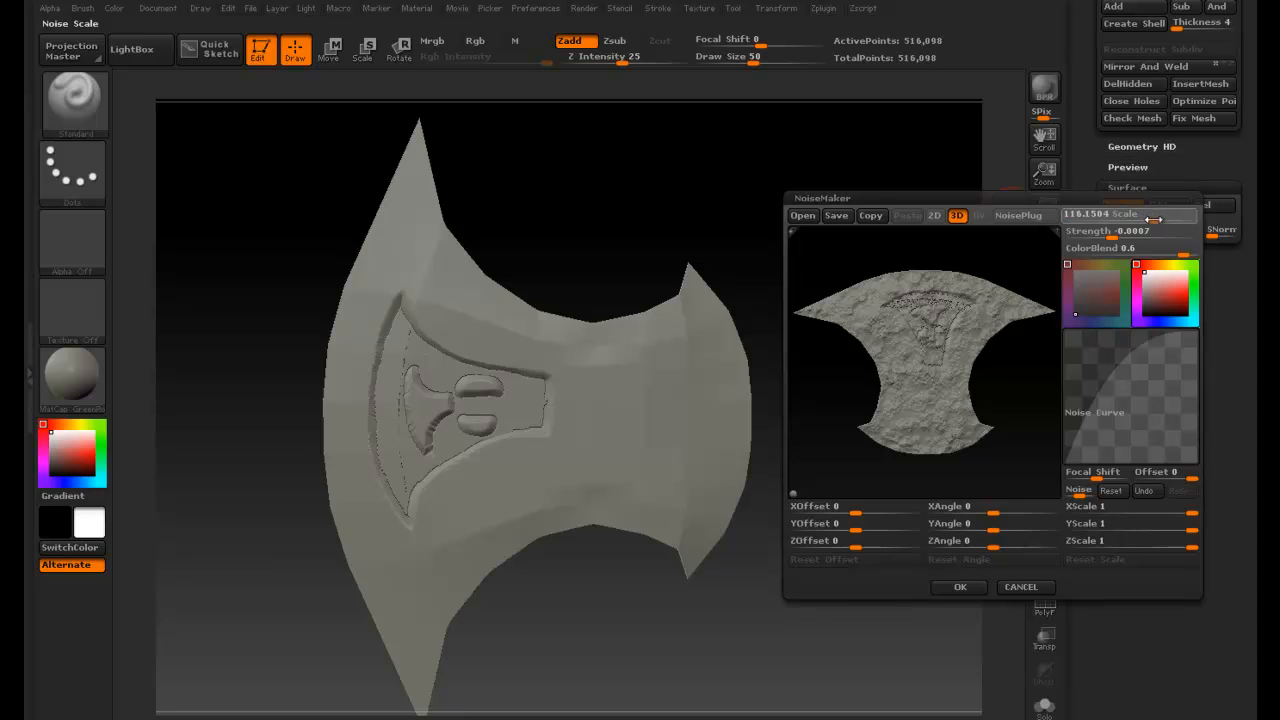
pyautogui.moveTo(1154, 219); pyautogui.dragTo(1155, 219)
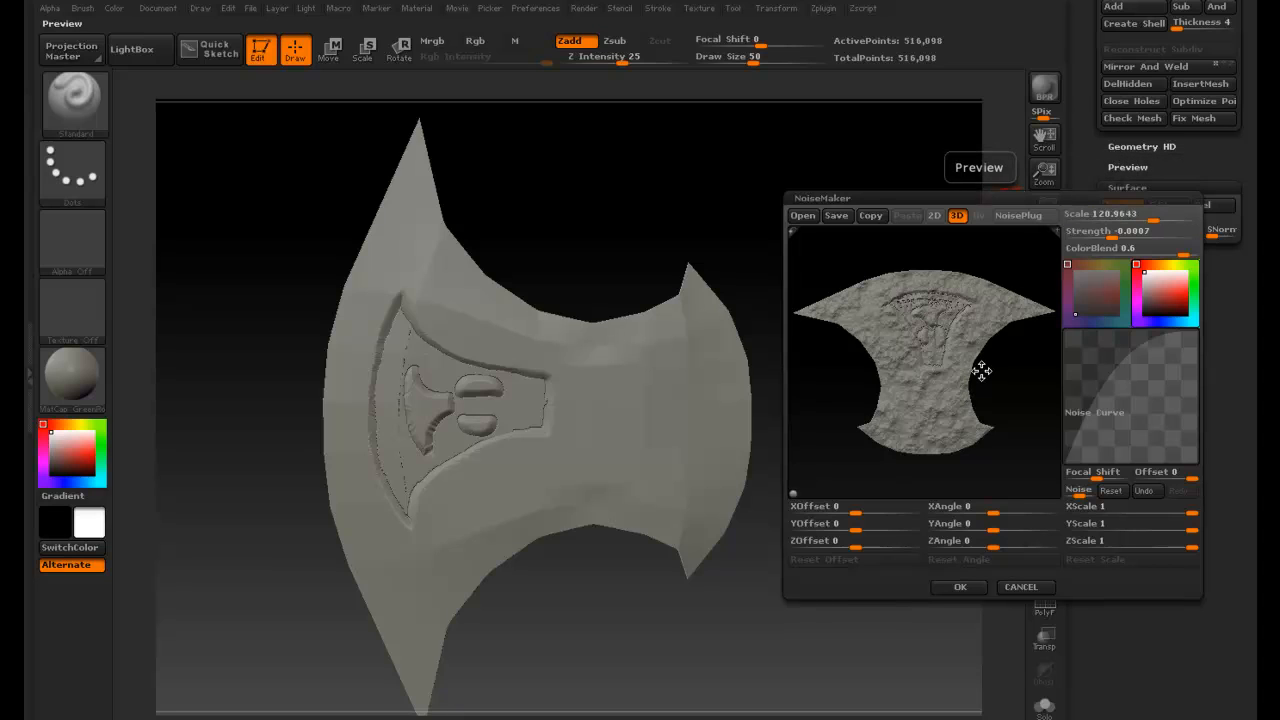
pyautogui.moveTo(982, 371)
pyautogui.mouseDown()
pyautogui.moveTo(969, 400)
pyautogui.moveTo(978, 363)
pyautogui.mouseUp()
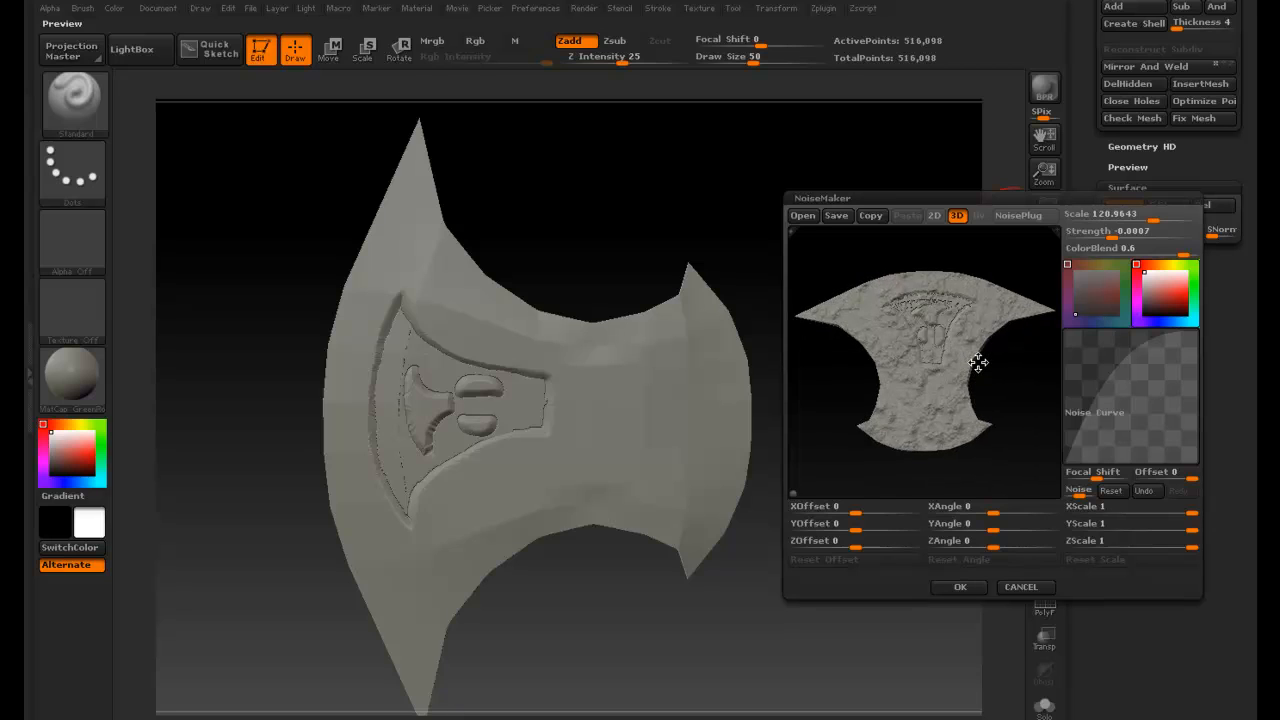
pyautogui.moveTo(978, 363); pyautogui.dragTo(873, 367)
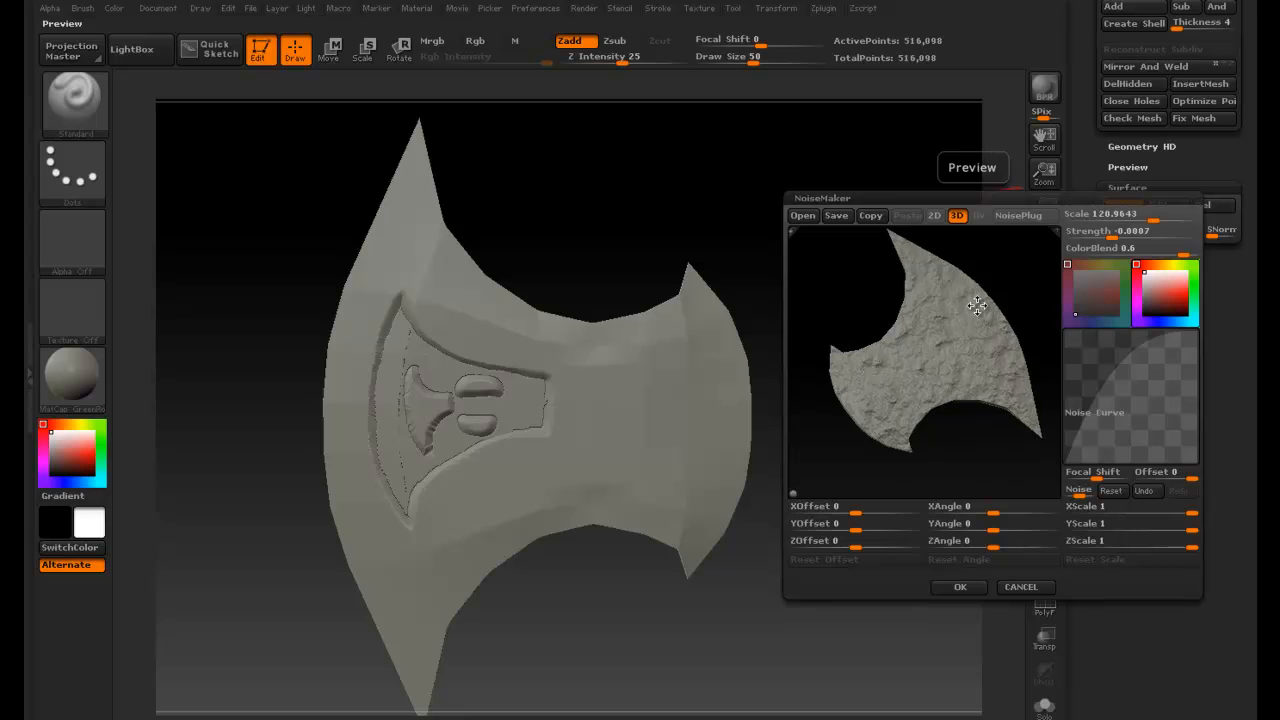
pyautogui.moveTo(966, 316); pyautogui.dragTo(957, 347)
pyautogui.moveTo(973, 288); pyautogui.dragTo(977, 276)
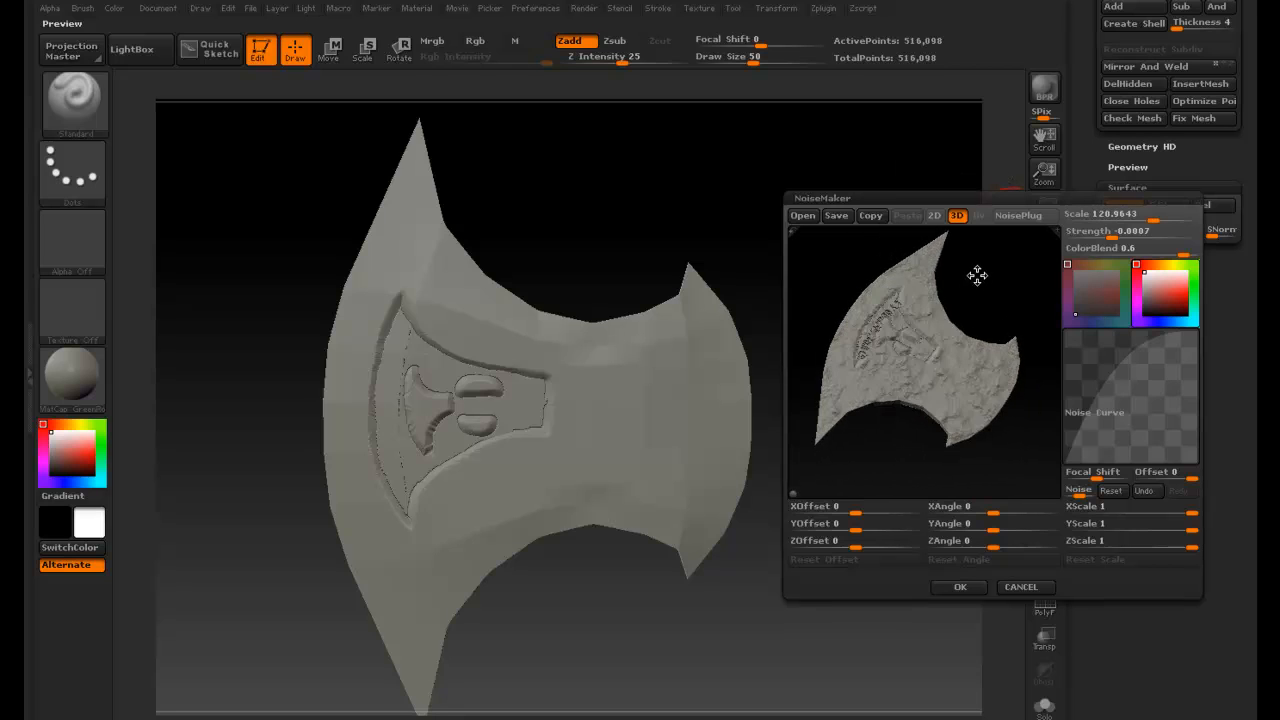
pyautogui.moveTo(902, 320)
pyautogui.mouseDown()
pyautogui.moveTo(972, 297)
pyautogui.moveTo(949, 306)
pyautogui.moveTo(944, 291)
pyautogui.mouseUp()
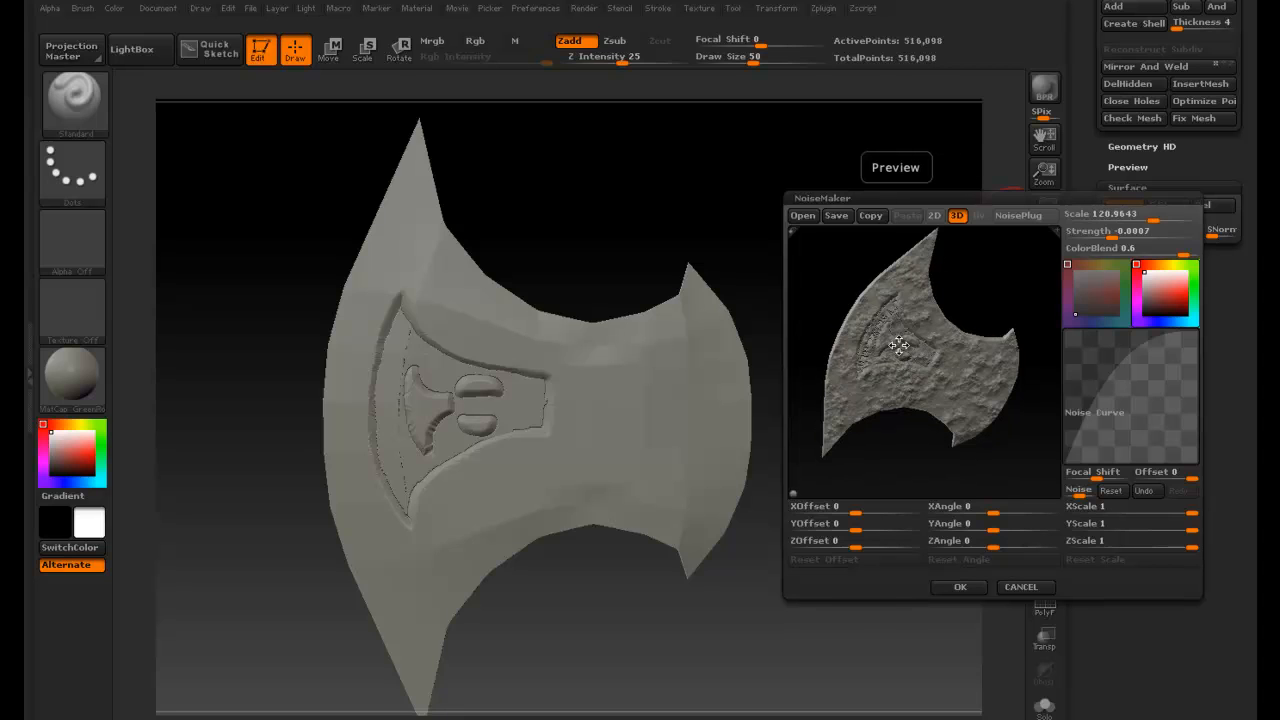
pyautogui.moveTo(899, 345); pyautogui.dragTo(860, 318)
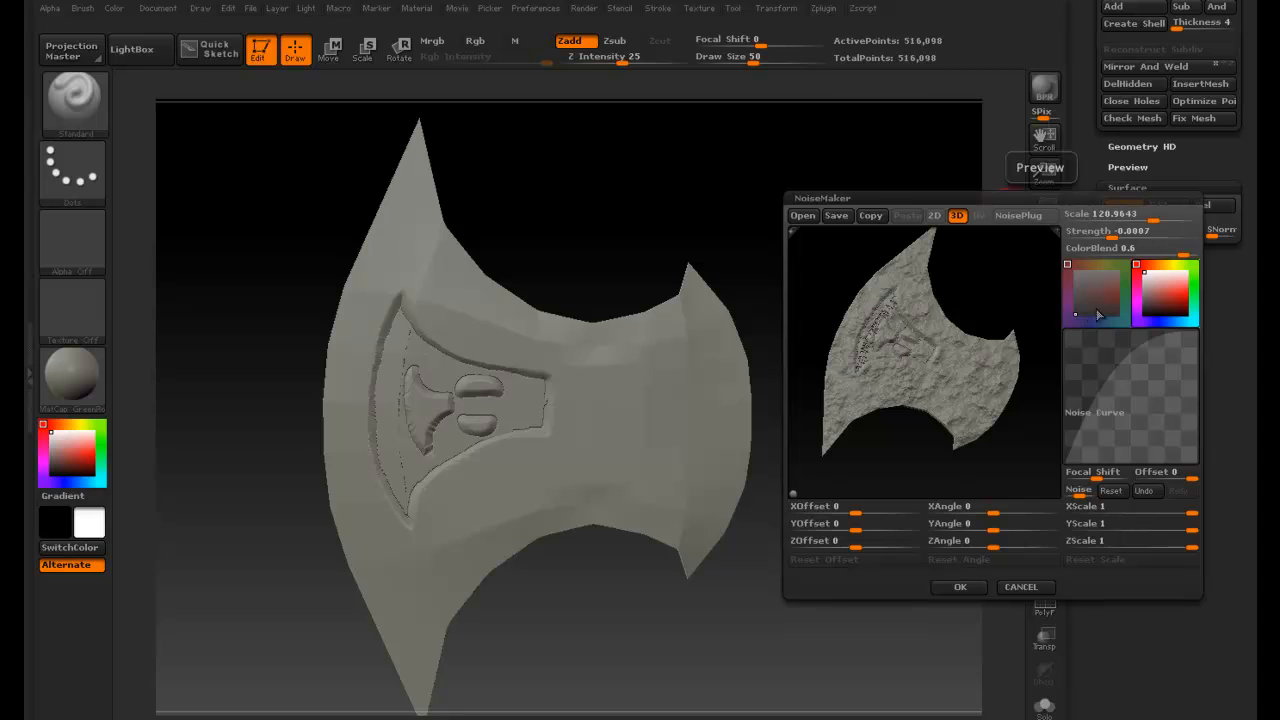
pyautogui.moveTo(1153, 217); pyautogui.dragTo(1146, 220)
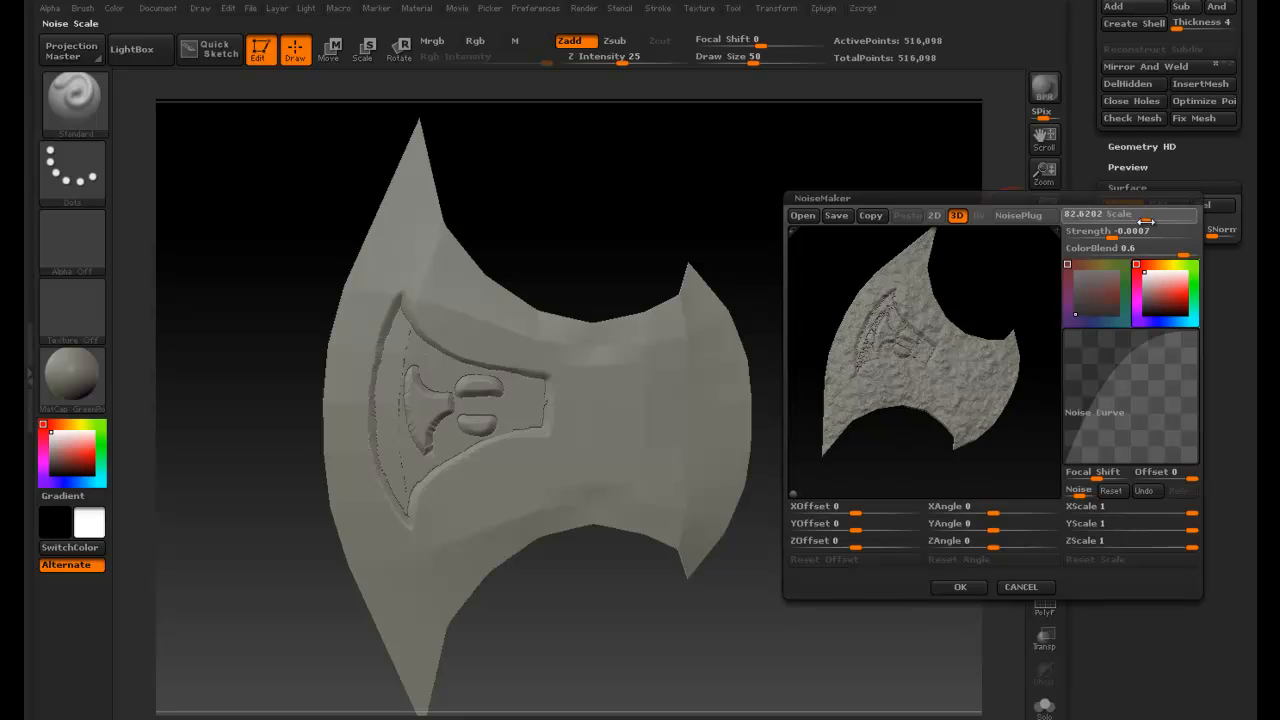
pyautogui.moveTo(1000, 400); pyautogui.dragTo(1149, 219)
pyautogui.moveTo(956, 345)
pyautogui.mouseDown()
pyautogui.moveTo(942, 343)
pyautogui.moveTo(946, 360)
pyautogui.moveTo(946, 337)
pyautogui.mouseUp()
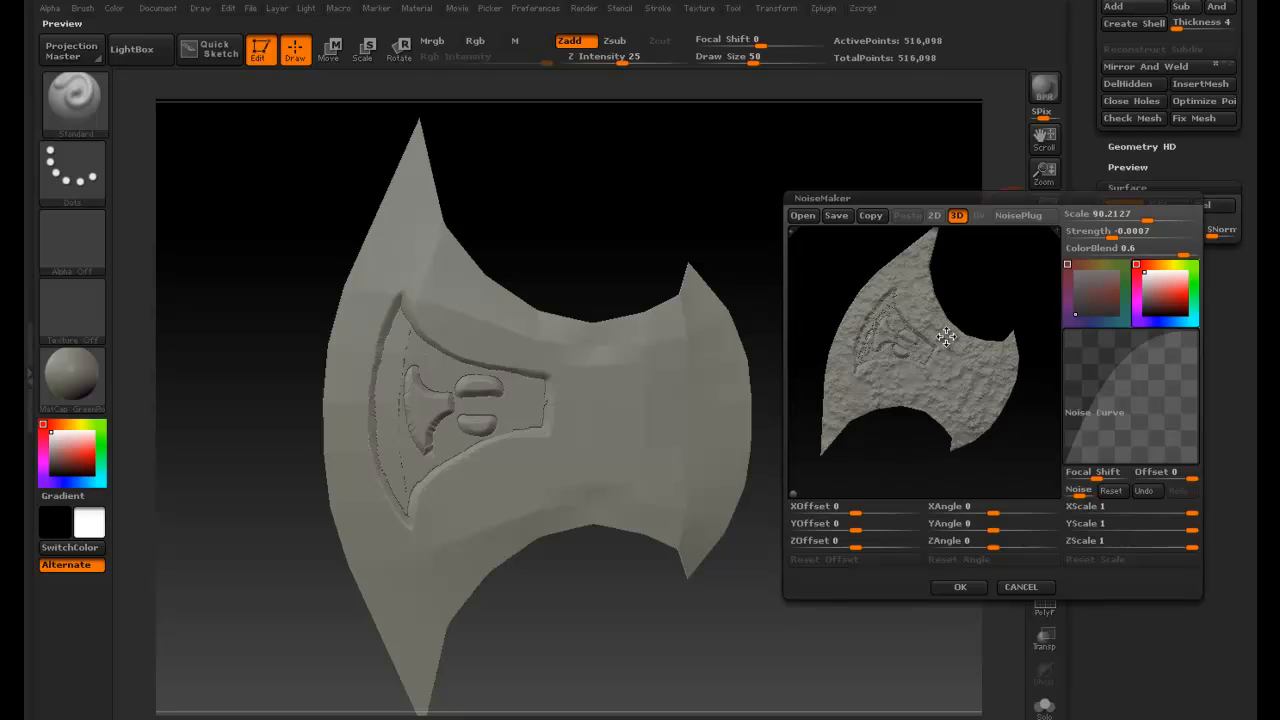
pyautogui.moveTo(1147, 220); pyautogui.dragTo(1149, 224)
pyautogui.moveTo(993, 342); pyautogui.dragTo(966, 311)
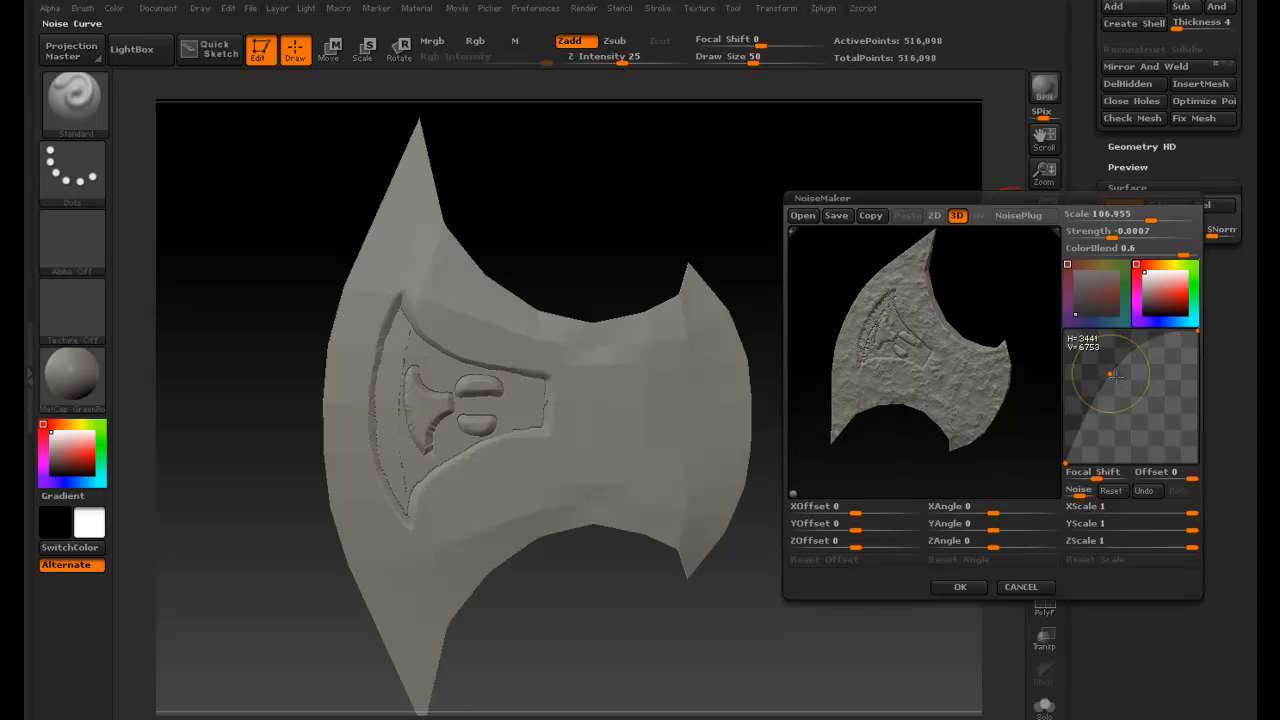
# - Reshape the noise curve into a deep dip with raised ends and accept the NoiseMaker settings
pyautogui.moveTo(1110, 372); pyautogui.dragTo(1150, 428)
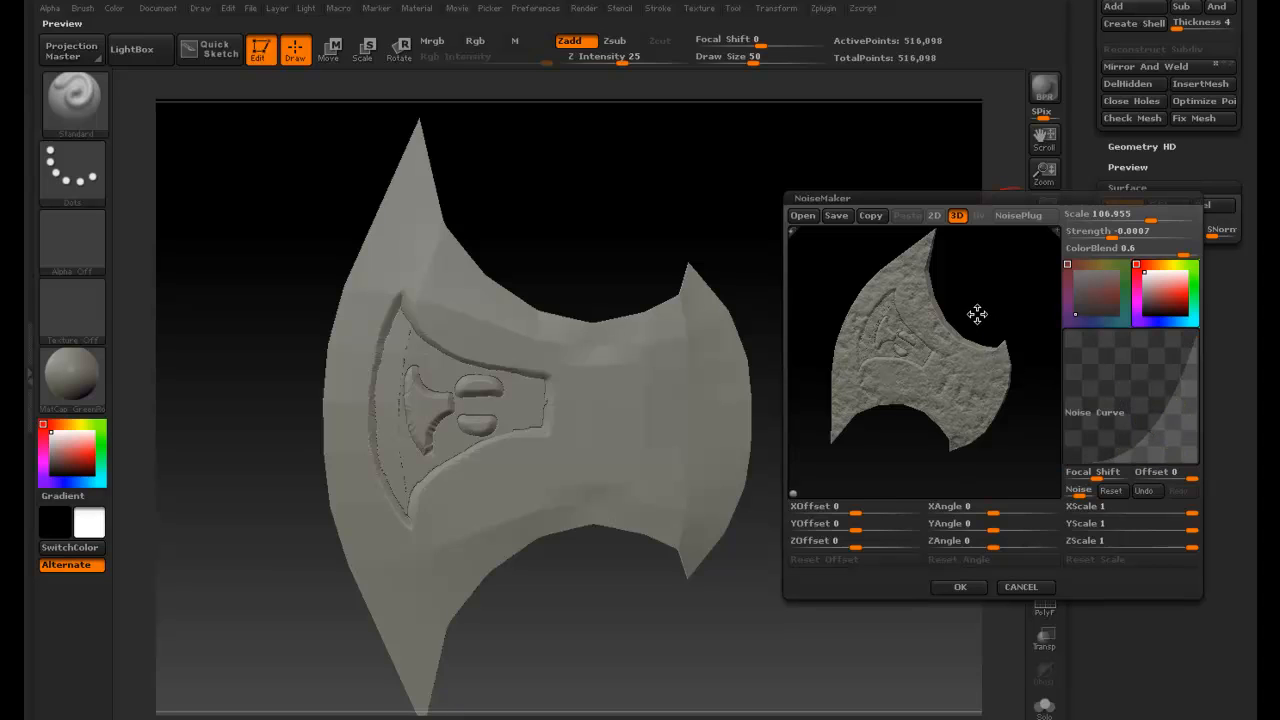
pyautogui.moveTo(977, 311)
pyautogui.mouseDown()
pyautogui.moveTo(1000, 349)
pyautogui.moveTo(965, 330)
pyautogui.mouseUp()
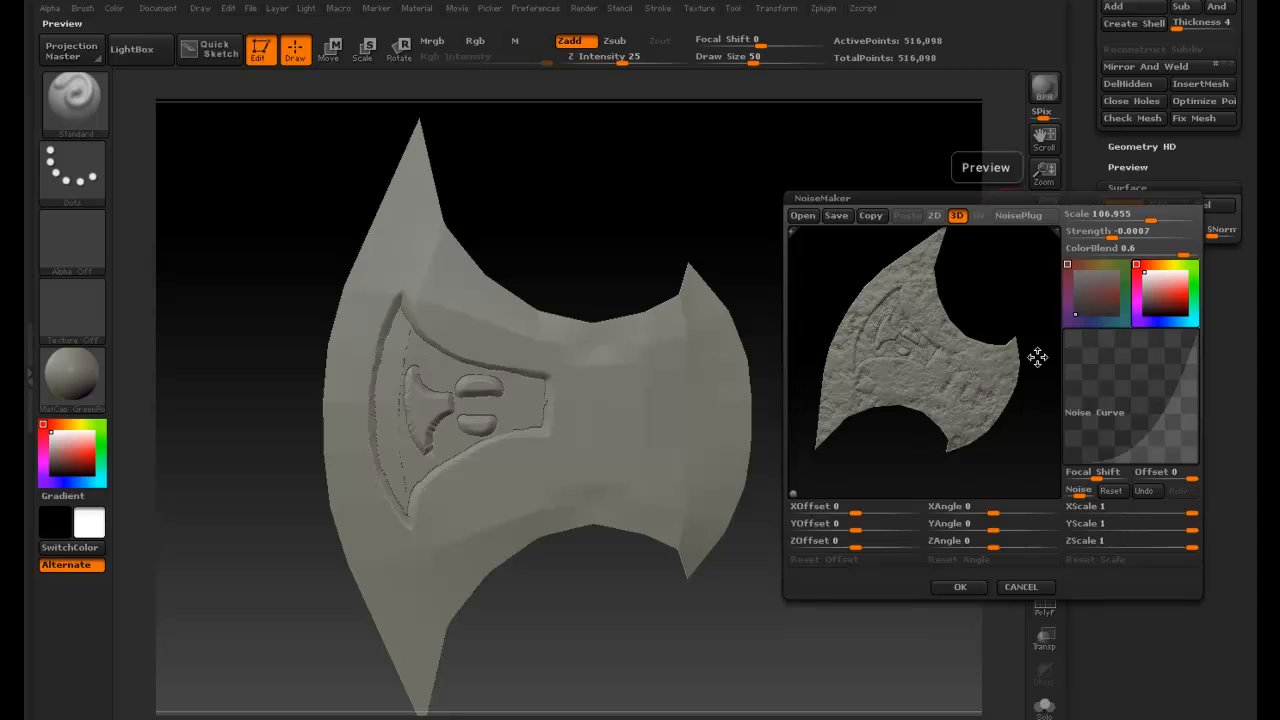
pyautogui.moveTo(1130, 441)
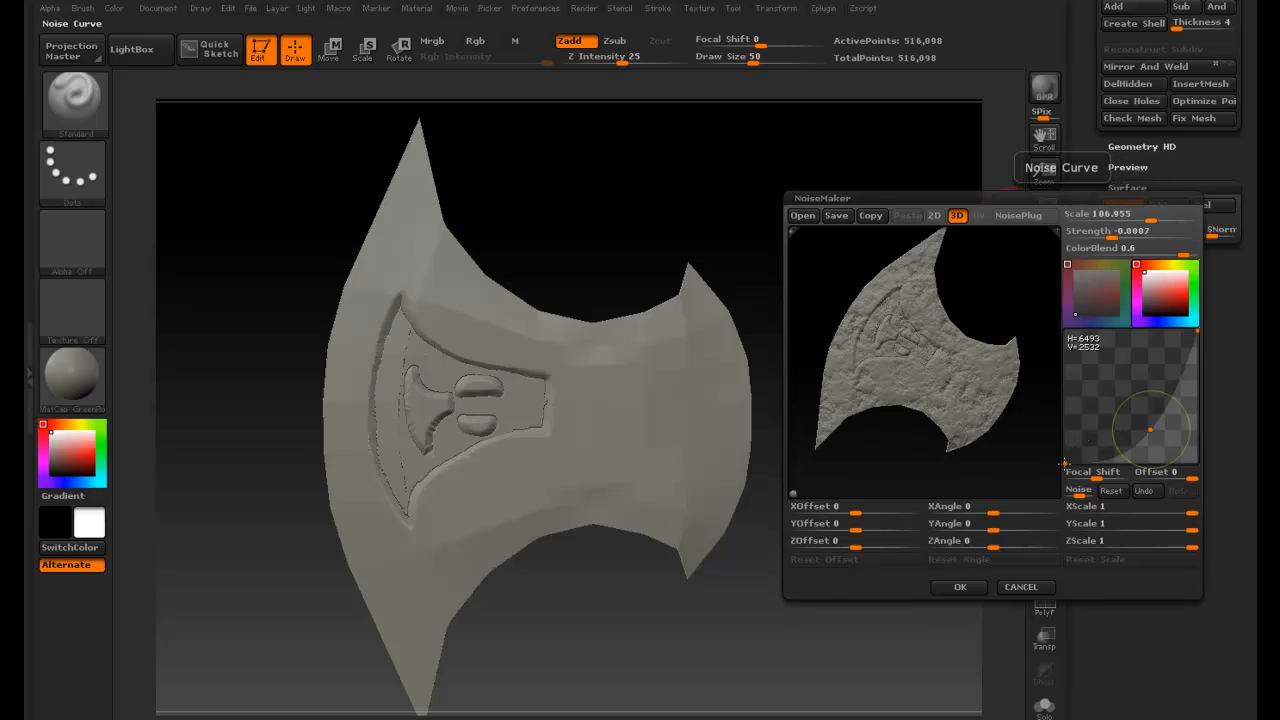
pyautogui.moveTo(1069, 458); pyautogui.dragTo(1066, 415)
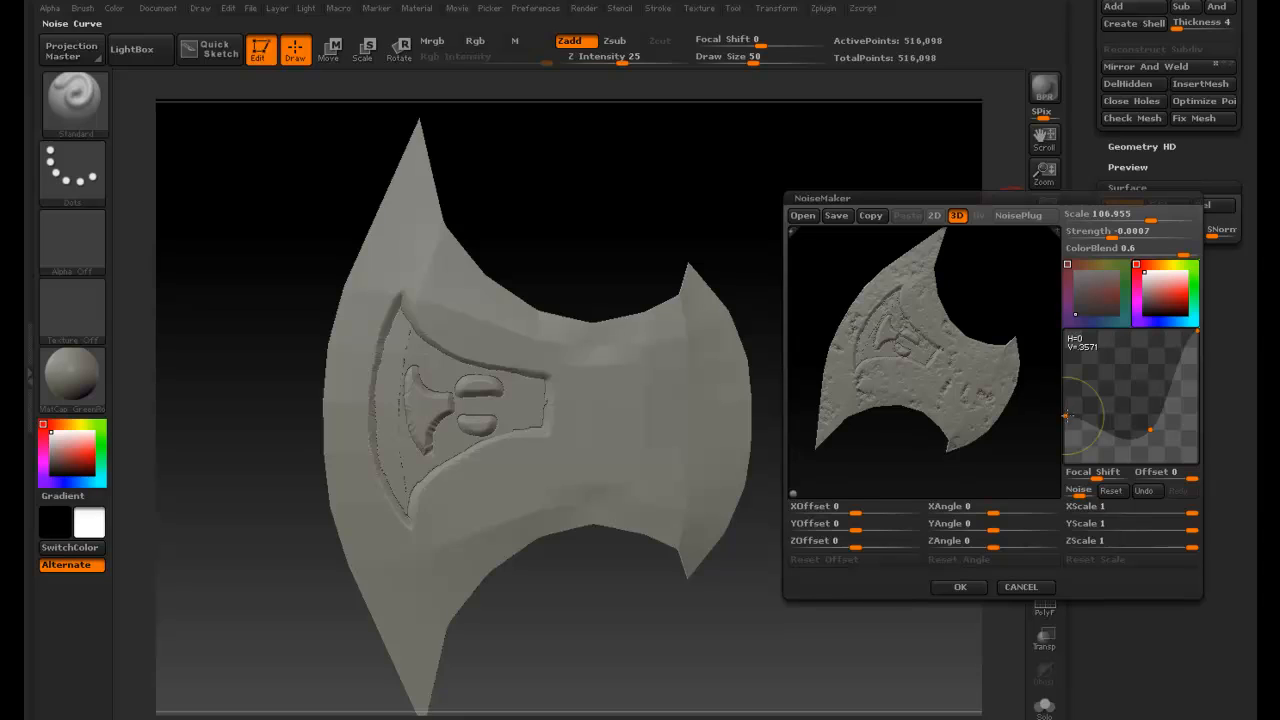
pyautogui.moveTo(1066, 416); pyautogui.dragTo(1066, 403)
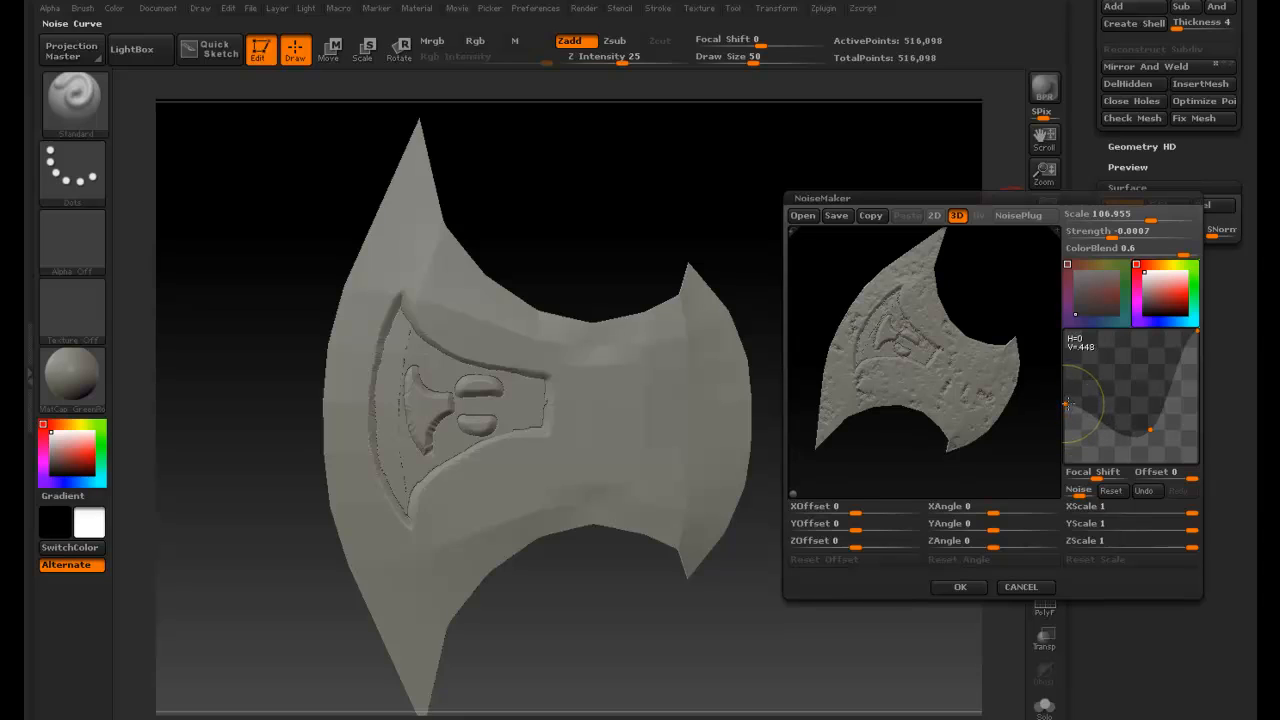
pyautogui.click(1151, 431)
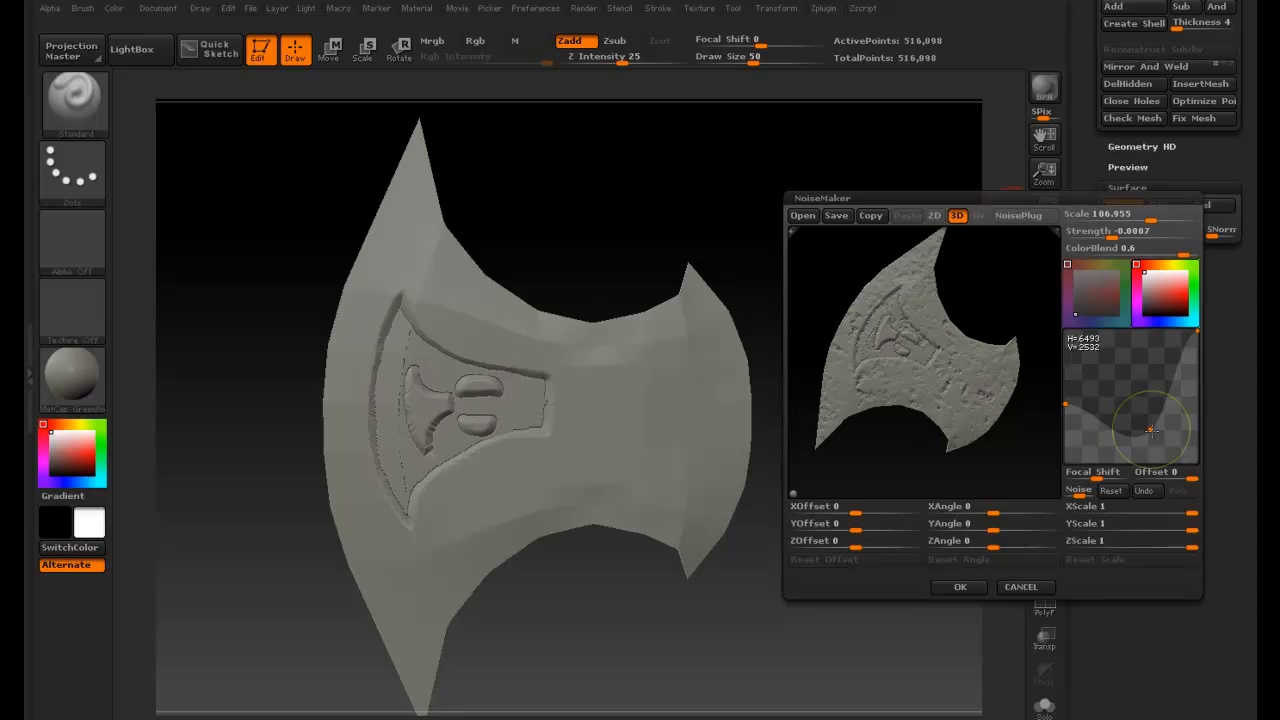
pyautogui.moveTo(1152, 432); pyautogui.dragTo(1113, 436)
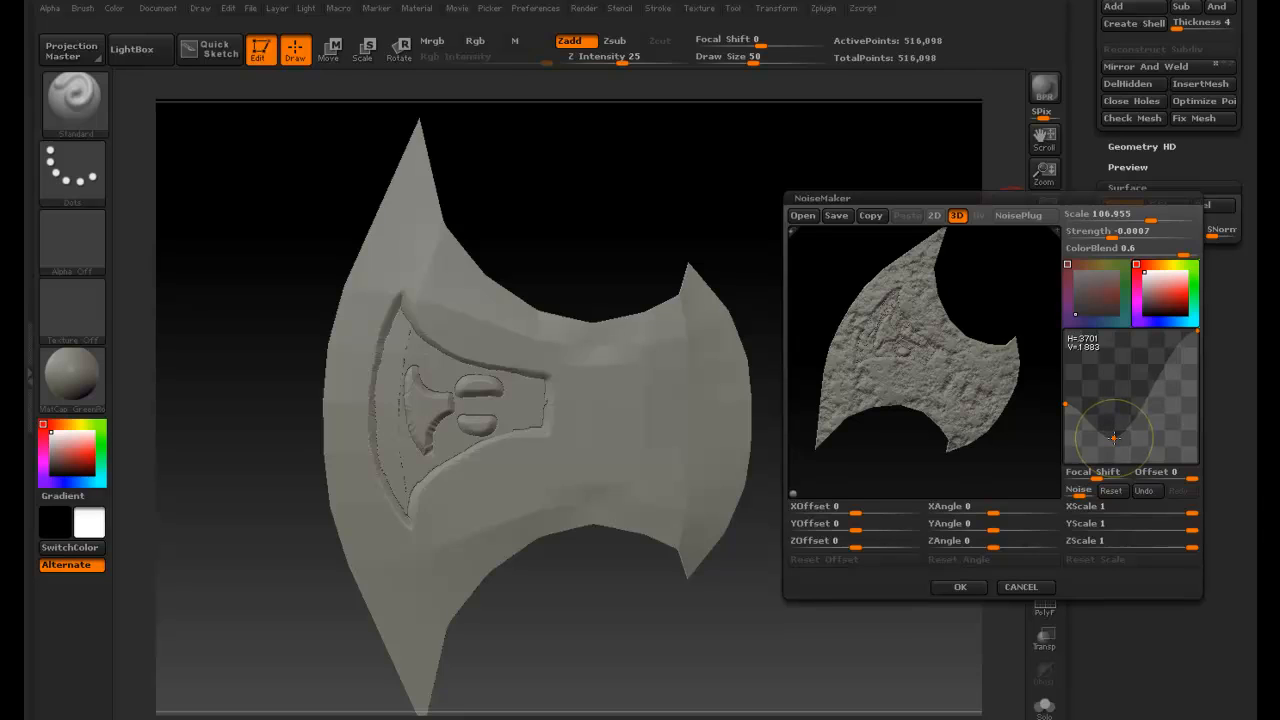
pyautogui.moveTo(1113, 437); pyautogui.dragTo(1111, 433)
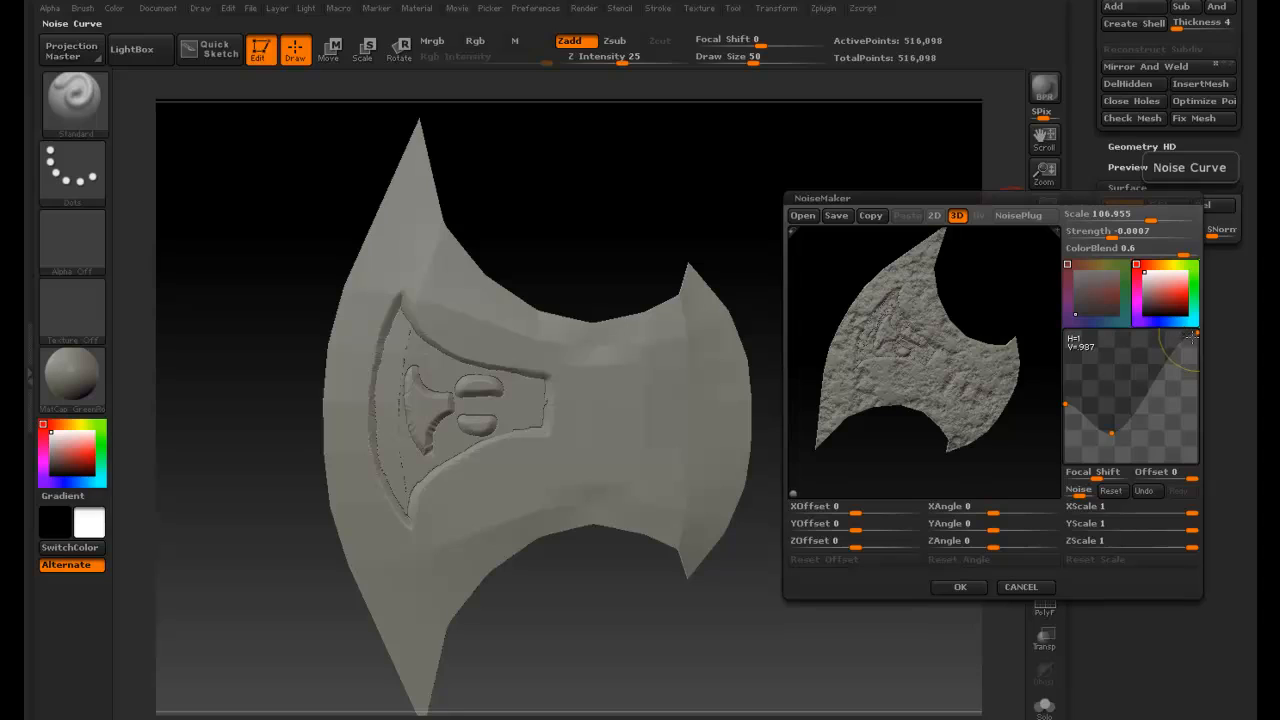
pyautogui.moveTo(1186, 333); pyautogui.dragTo(1180, 331)
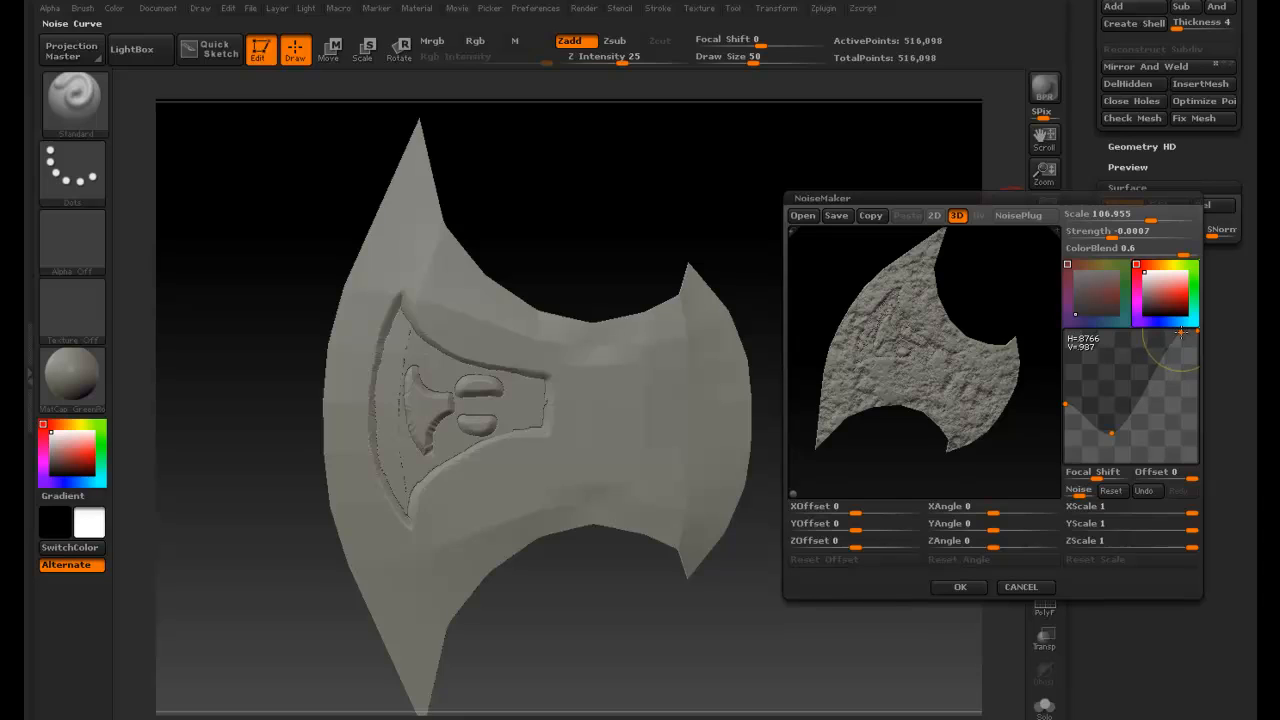
pyautogui.moveTo(1186, 333); pyautogui.dragTo(1198, 332)
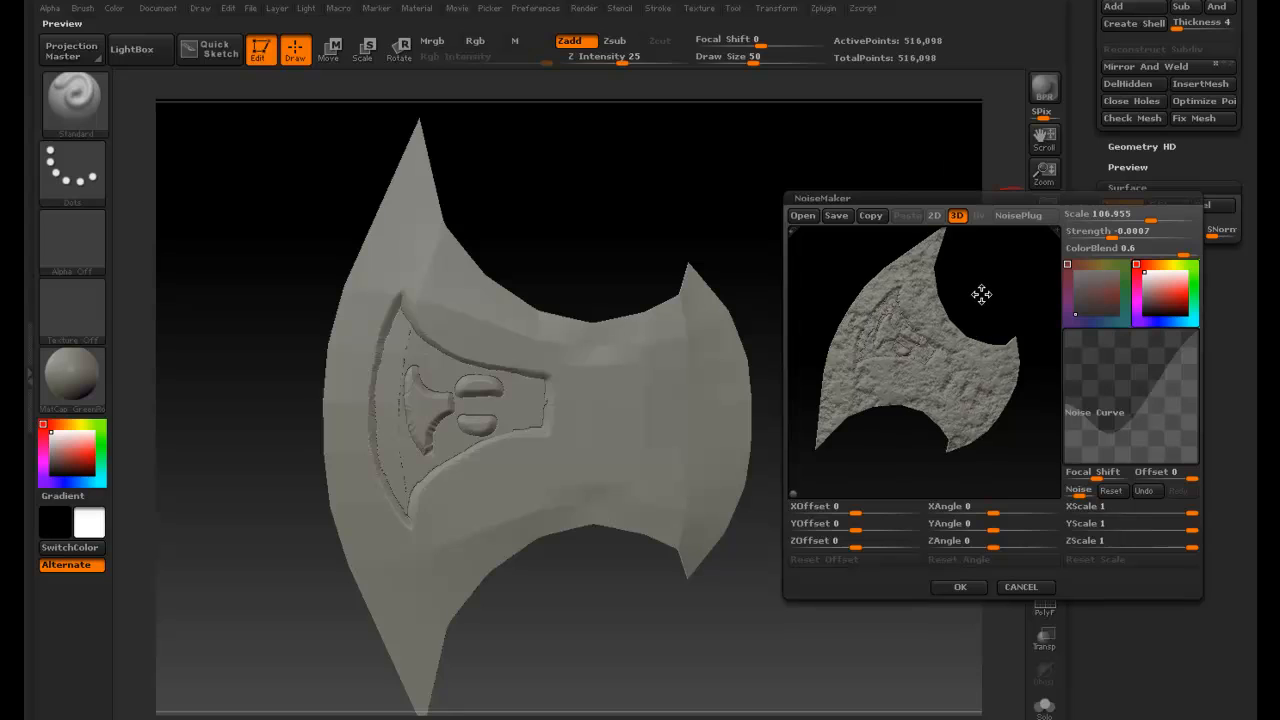
pyautogui.moveTo(980, 291); pyautogui.dragTo(987, 339)
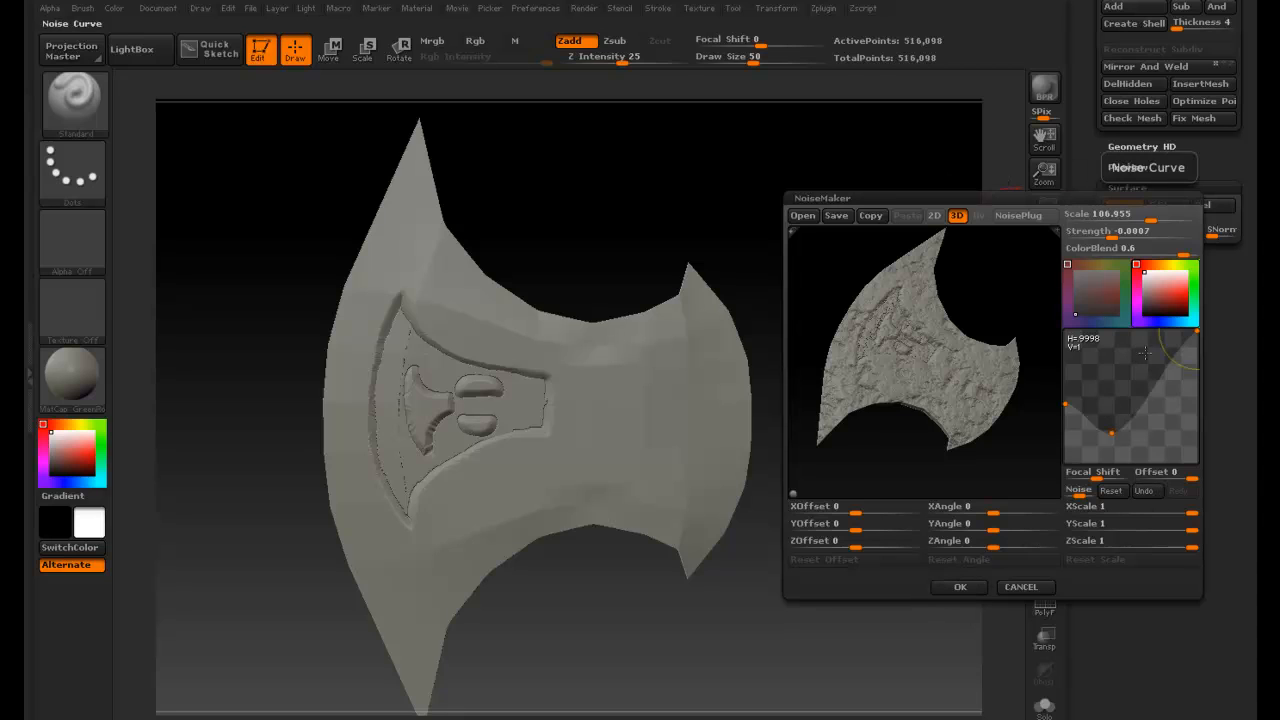
pyautogui.click(978, 589)
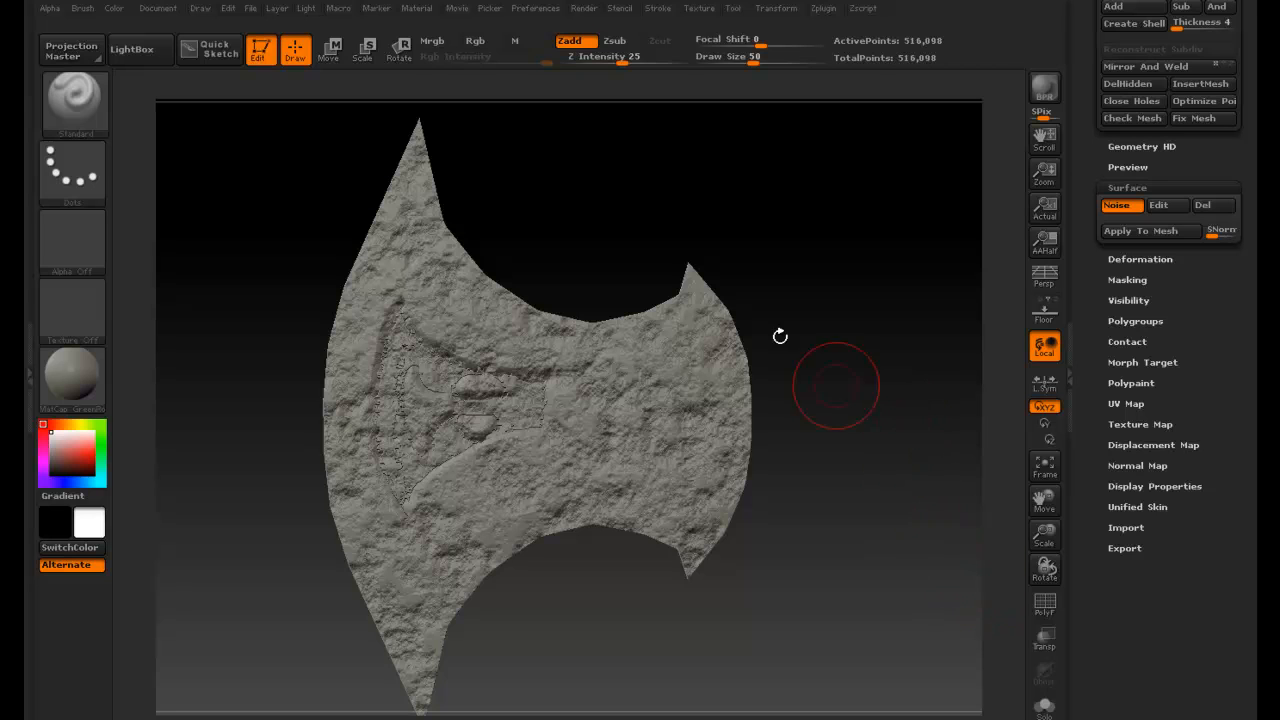
# - Orbit around the blade to examine the applied surface noise
pyautogui.moveTo(605, 238); pyautogui.dragTo(756, 285)
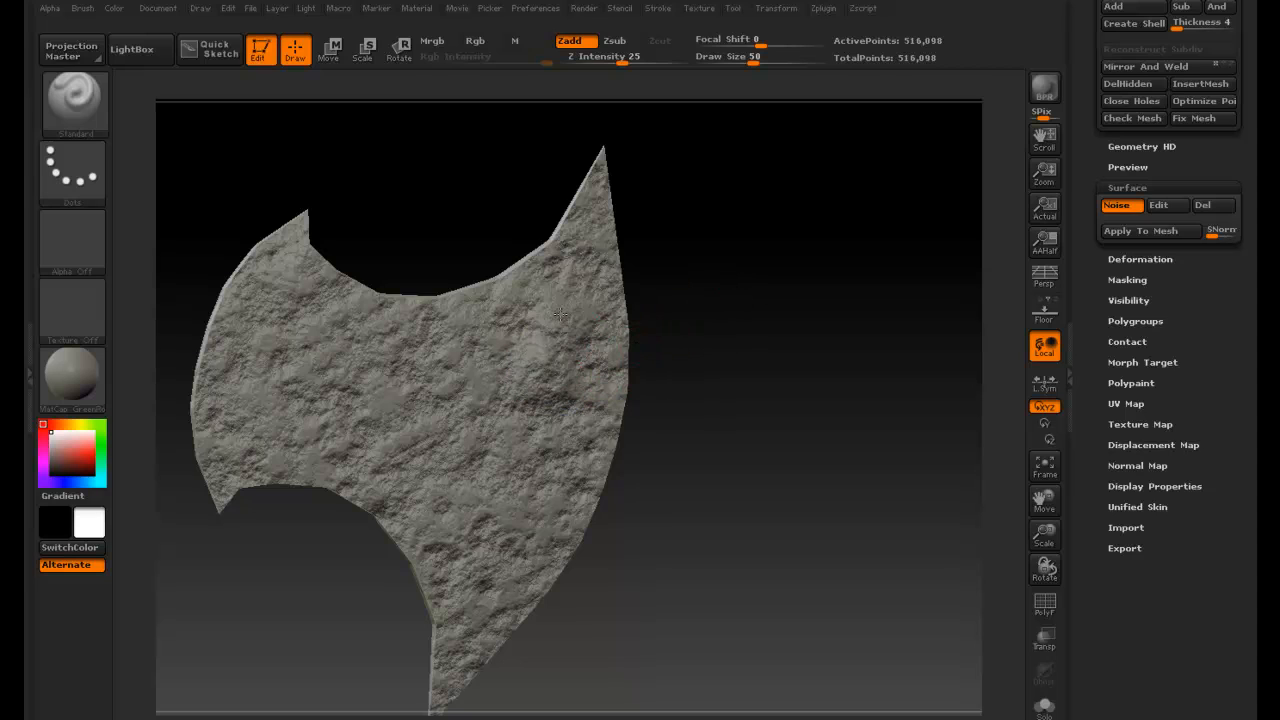
pyautogui.press('ctrl')
pyautogui.moveTo(697, 331); pyautogui.dragTo(597, 369)
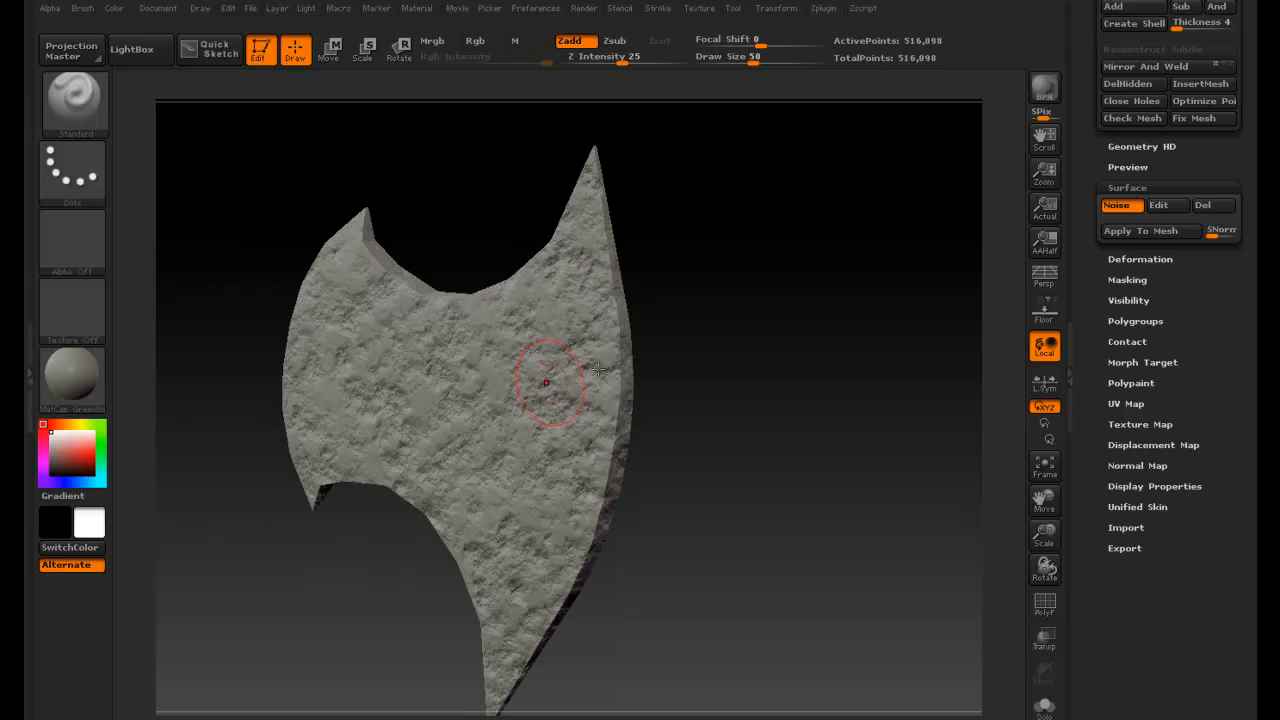
pyautogui.press('shift')
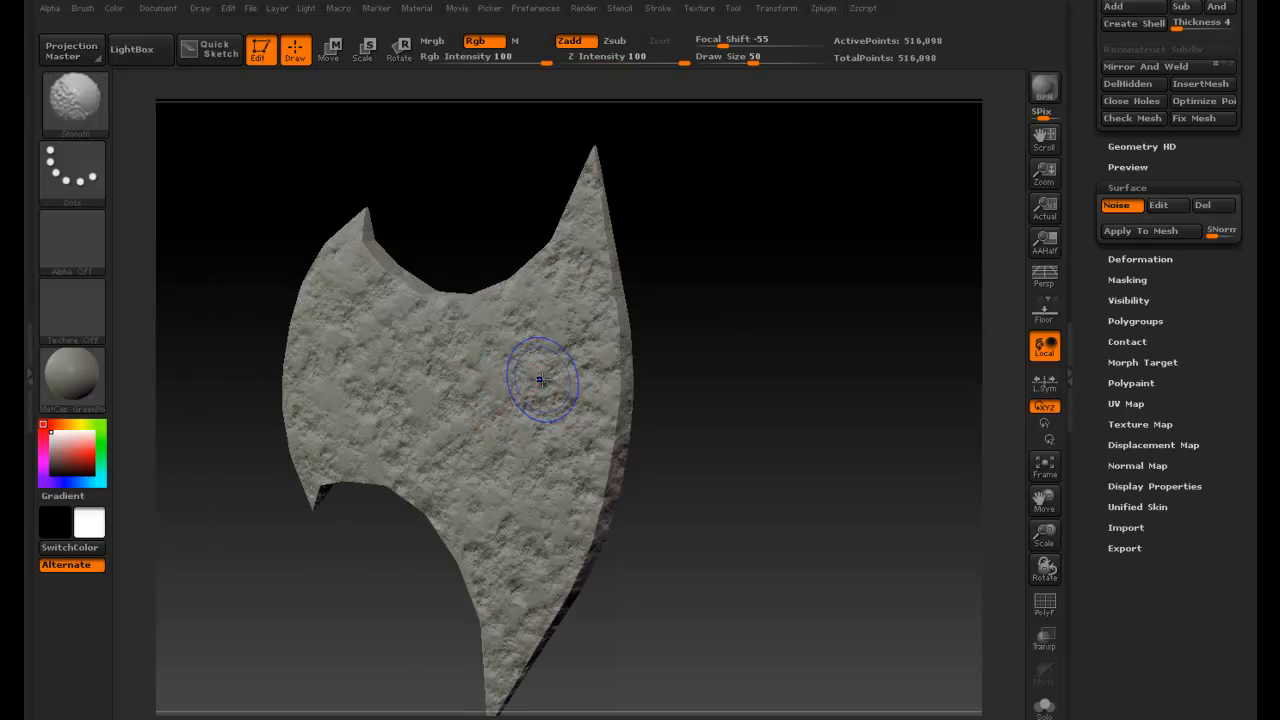
pyautogui.keyDown('shift'); pyautogui.moveTo(540, 379); pyautogui.dragTo(537, 407); pyautogui.keyUp('shift')
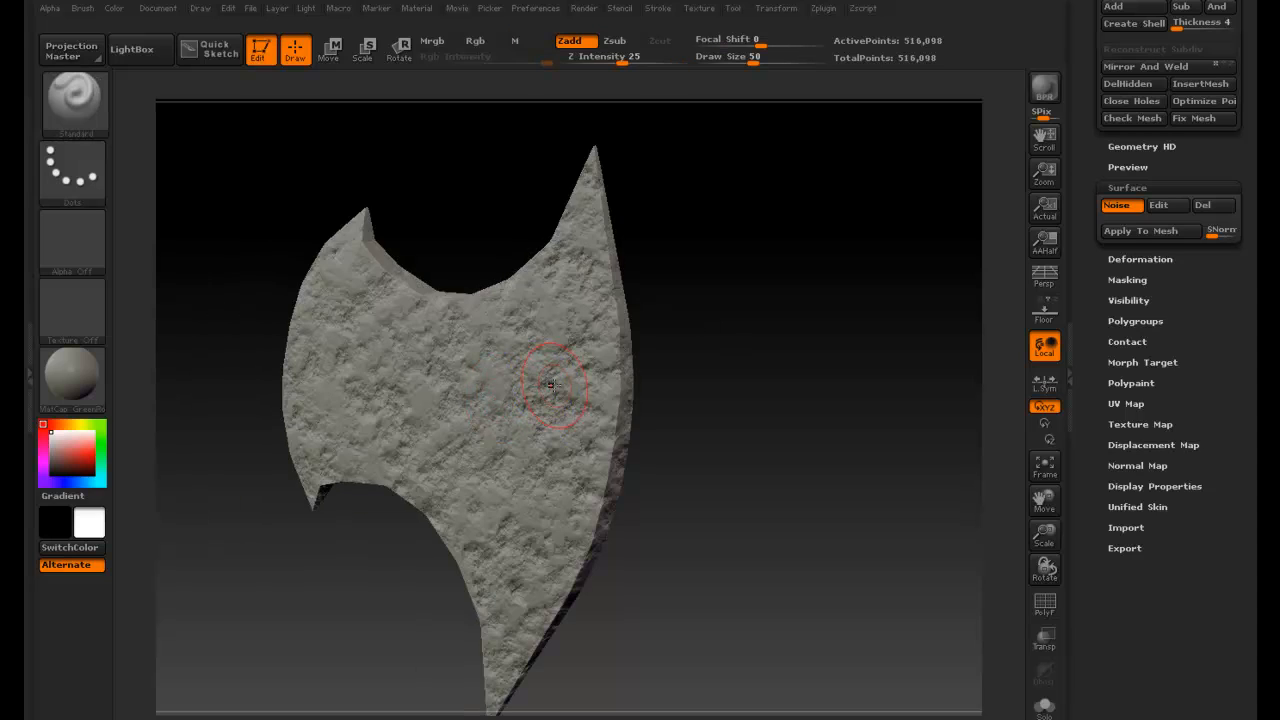
pyautogui.moveTo(697, 364)
pyautogui.mouseDown()
pyautogui.moveTo(661, 366)
pyautogui.moveTo(736, 367)
pyautogui.moveTo(590, 373)
pyautogui.moveTo(708, 365)
pyautogui.mouseUp()
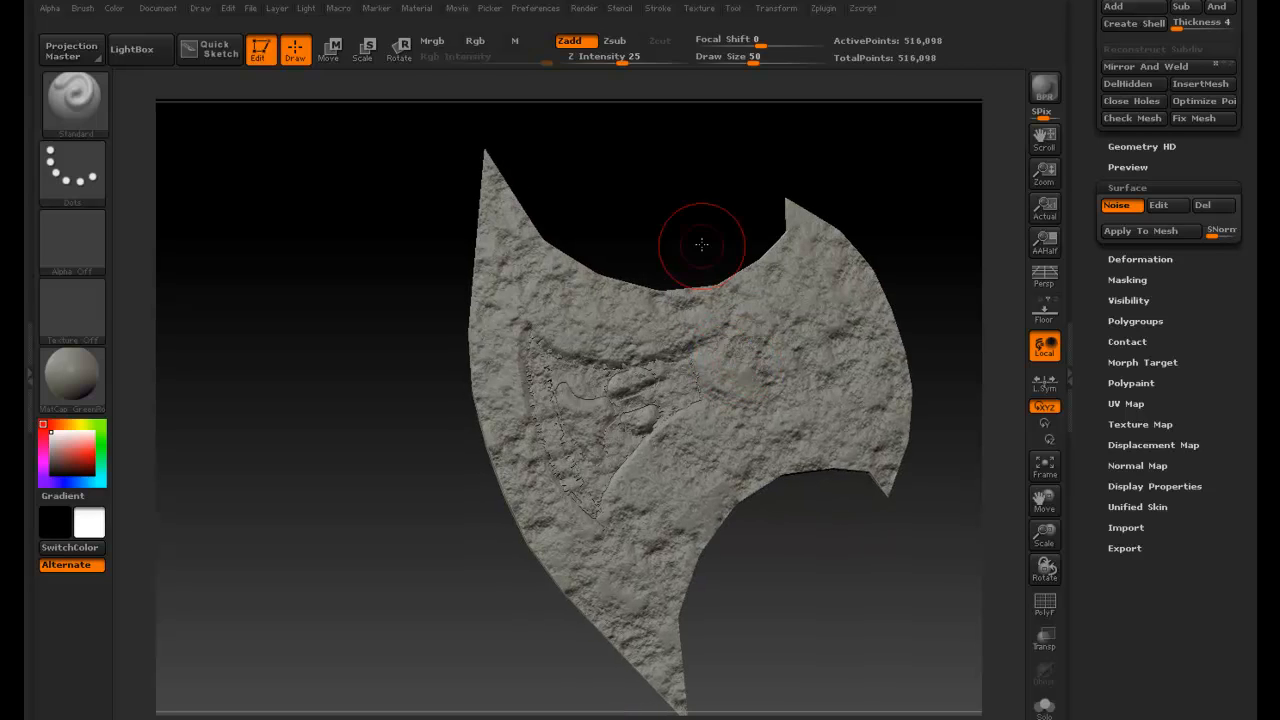
pyautogui.moveTo(609, 251); pyautogui.dragTo(661, 279)
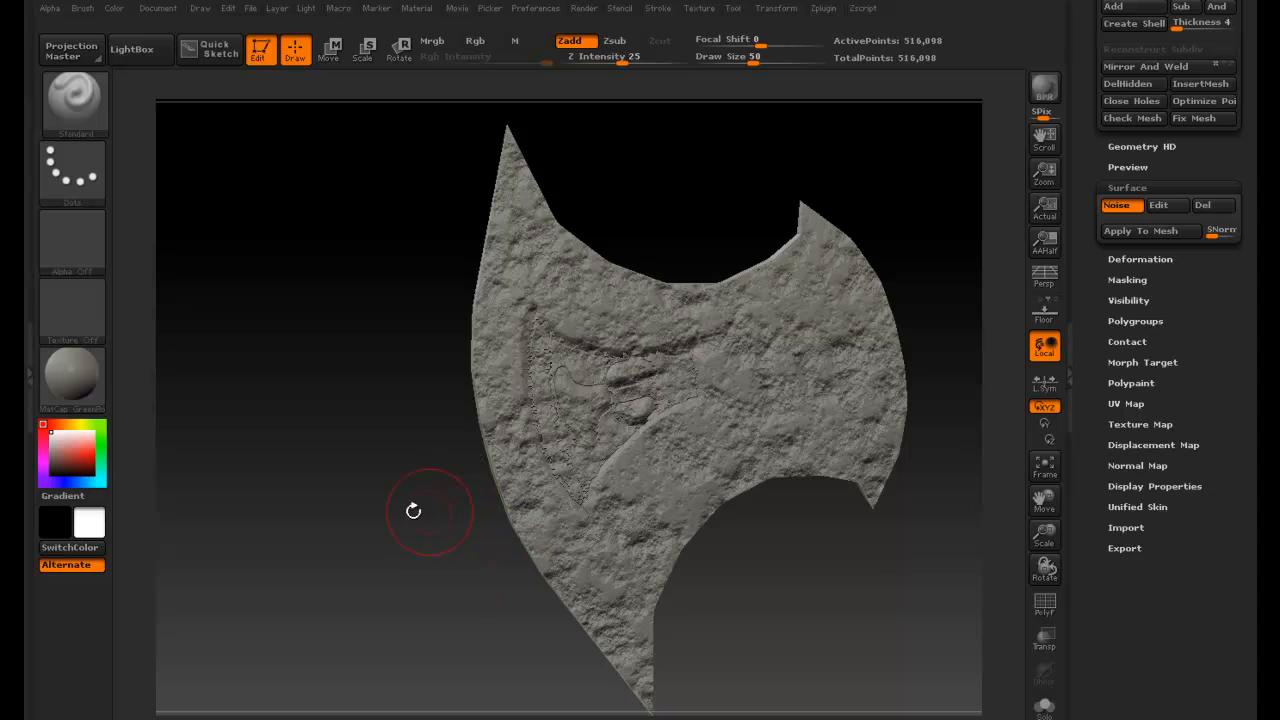
# - Reopen the NoiseMaker for the blade's surface noise, set ColorBlend to -0.25 and accept the settings
pyautogui.keyDown('shift'); pyautogui.moveTo(413, 511); pyautogui.dragTo(381, 499); pyautogui.keyUp('shift')
pyautogui.keyDown('alt'); pyautogui.moveTo(314, 435); pyautogui.dragTo(265, 449); pyautogui.keyUp('alt')
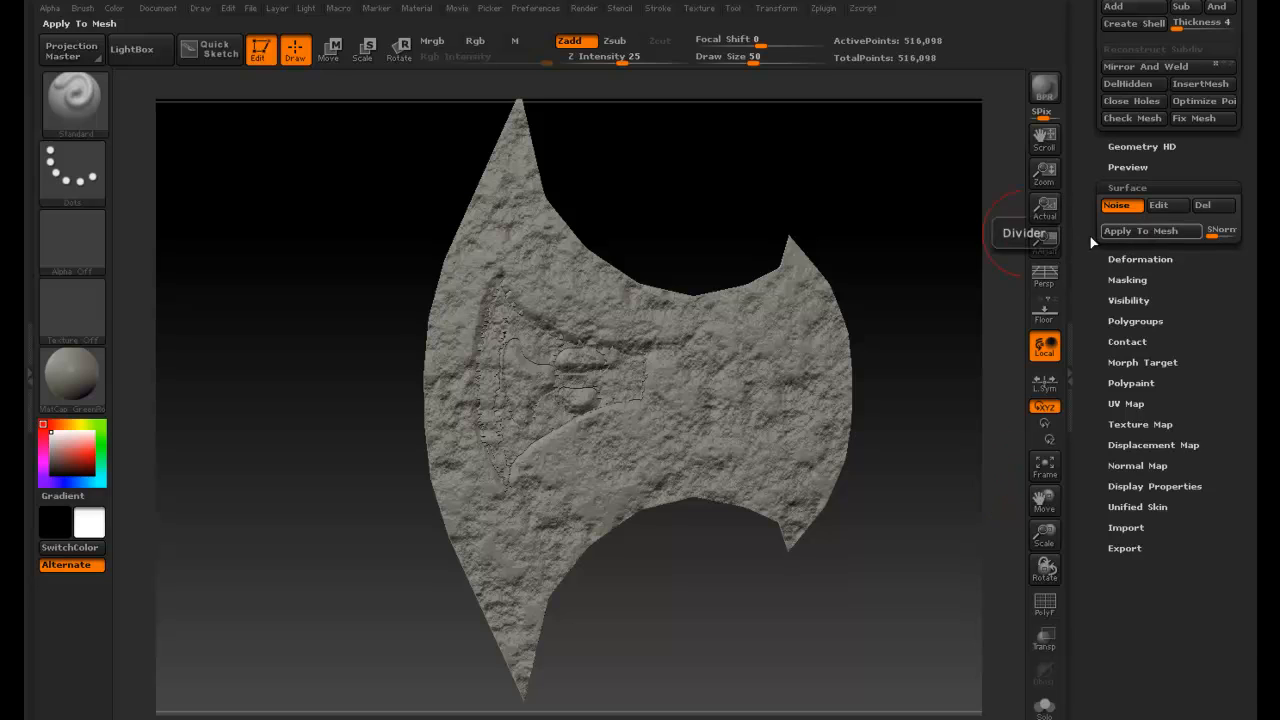
pyautogui.click(1178, 204)
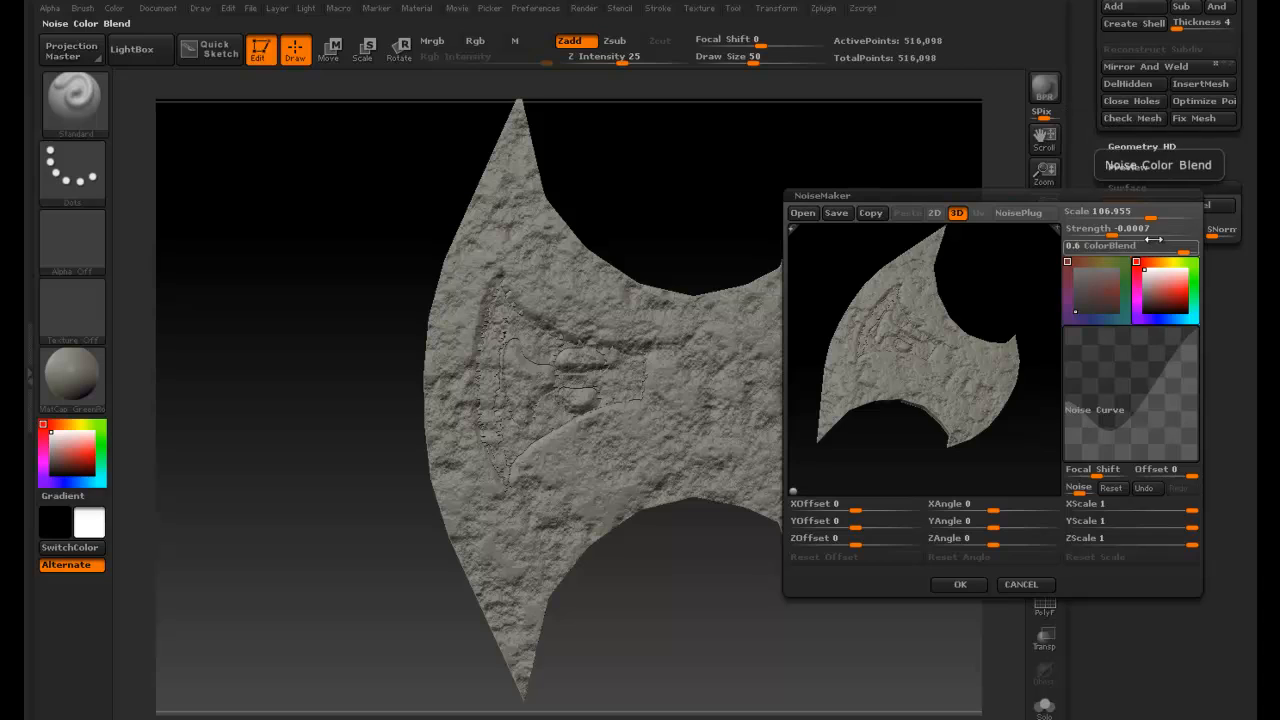
pyautogui.moveTo(1150, 240)
pyautogui.mouseDown()
pyautogui.moveTo(1100, 236)
pyautogui.moveTo(1128, 230)
pyautogui.mouseUp()
pyautogui.click(1102, 247)
pyautogui.click(1104, 237)
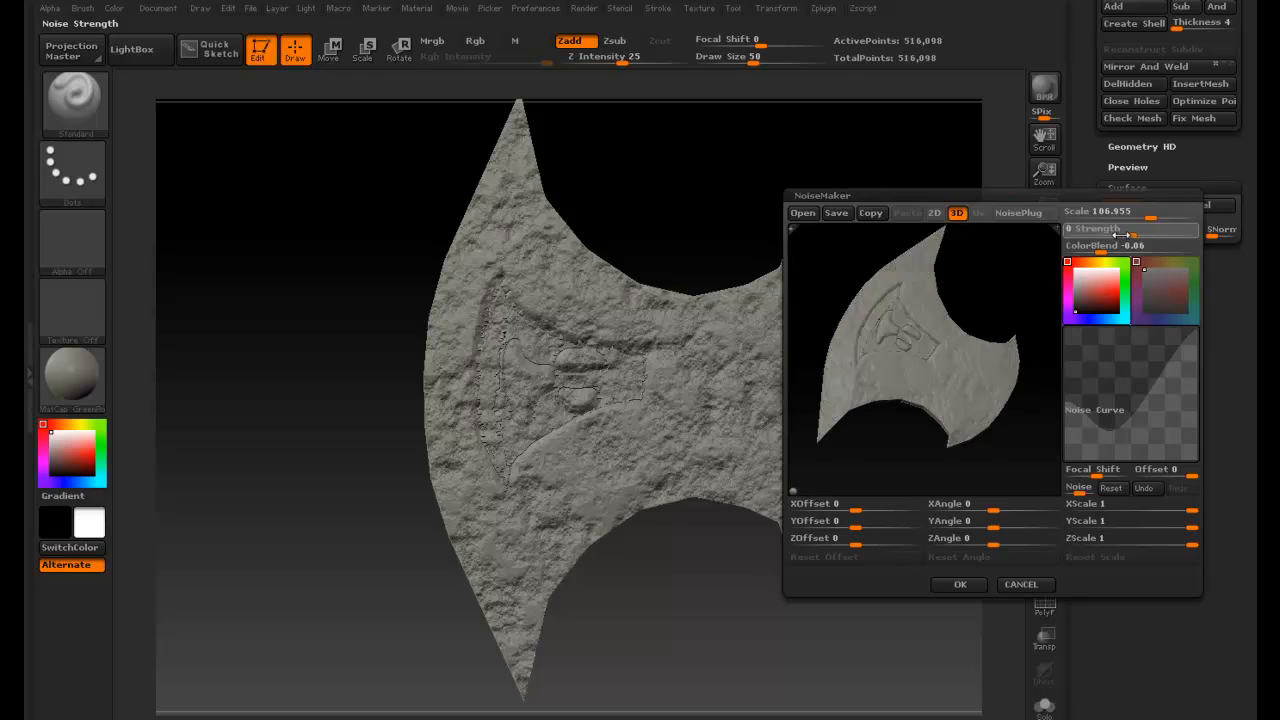
pyautogui.moveTo(1111, 236); pyautogui.dragTo(1090, 254)
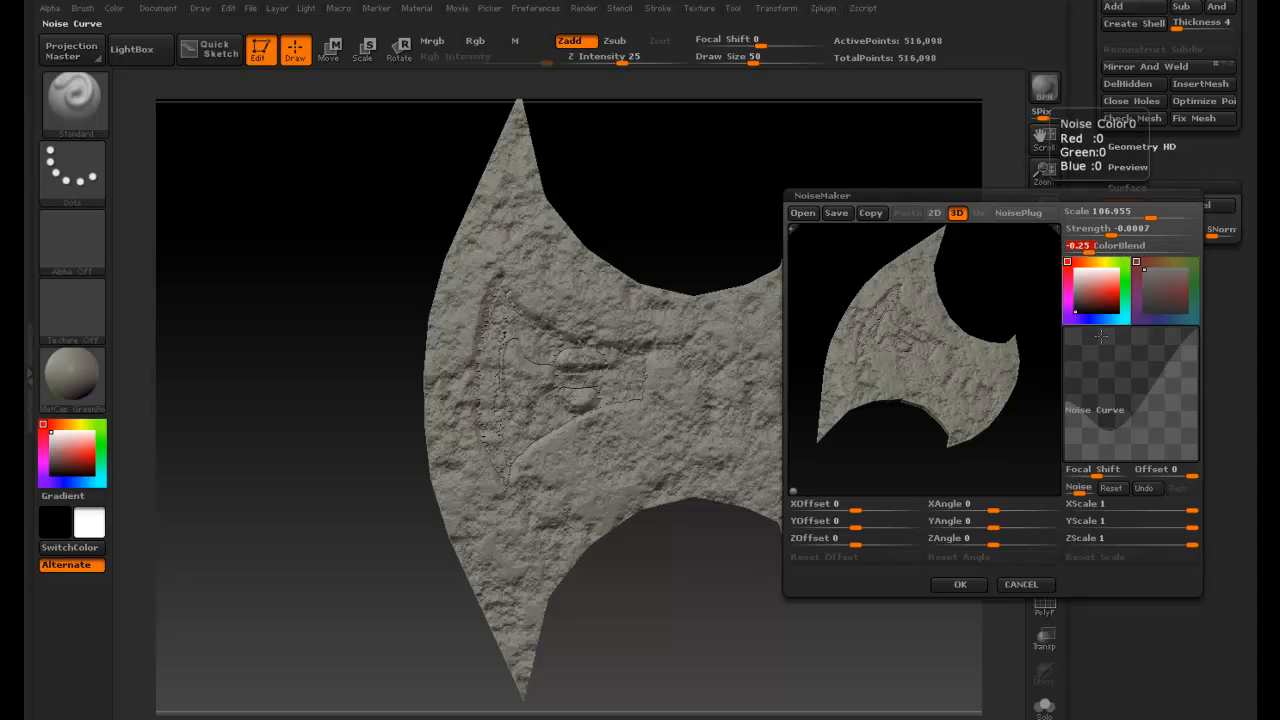
pyautogui.click(968, 584)
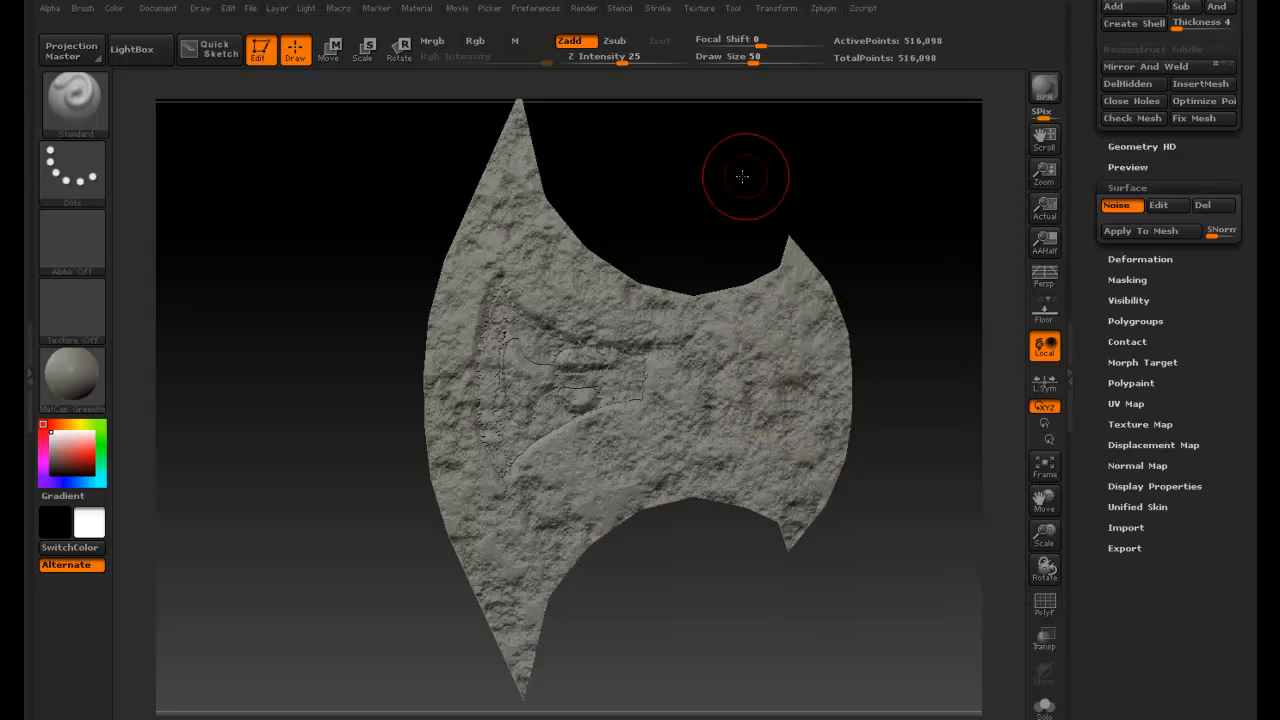
# - Orbit around the blade to inspect the adjusted stone-like noise from several angles
pyautogui.moveTo(737, 171)
pyautogui.mouseDown()
pyautogui.moveTo(626, 180)
pyautogui.moveTo(735, 201)
pyautogui.moveTo(652, 211)
pyautogui.moveTo(752, 217)
pyautogui.moveTo(751, 171)
pyautogui.moveTo(883, 202)
pyautogui.moveTo(740, 190)
pyautogui.mouseUp()
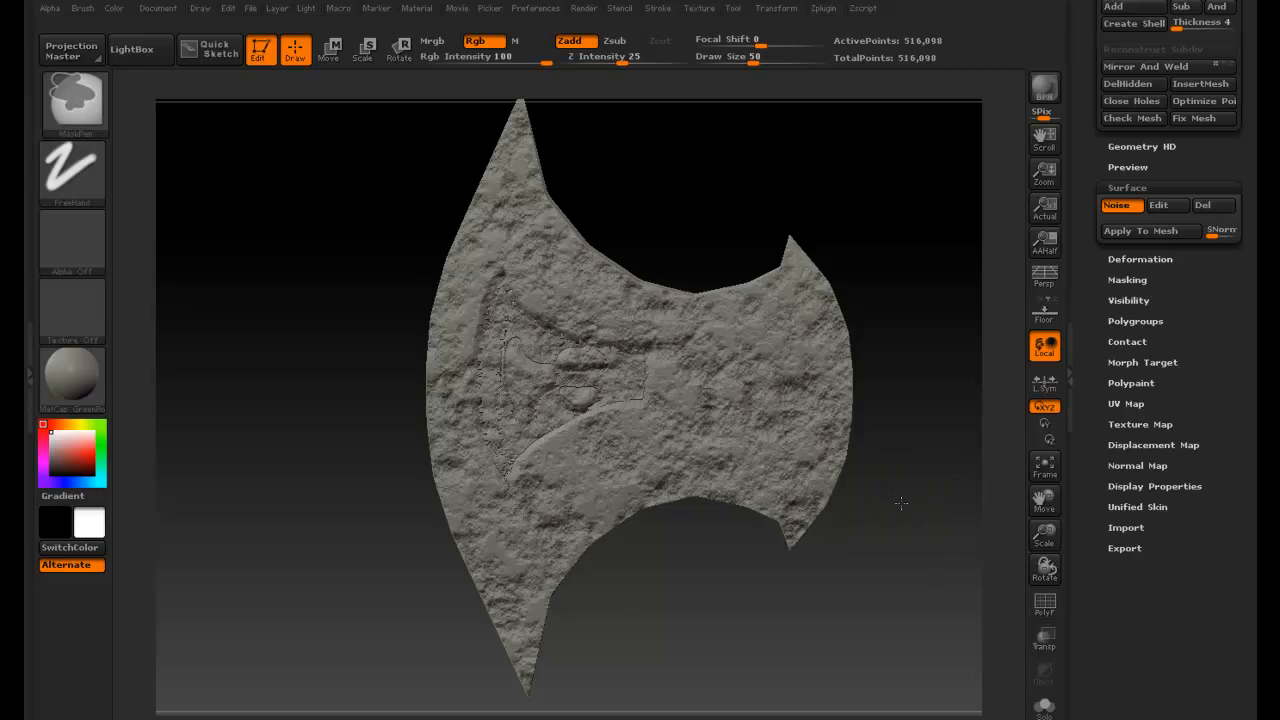
pyautogui.moveTo(900, 504)
pyautogui.keyDown('ctrl'); pyautogui.mouseDown(button='right')
pyautogui.moveTo(848, 510)
pyautogui.moveTo(849, 496)
pyautogui.mouseUp(button='right'); pyautogui.keyUp('ctrl')
pyautogui.moveTo(828, 487); pyautogui.dragTo(814, 272)
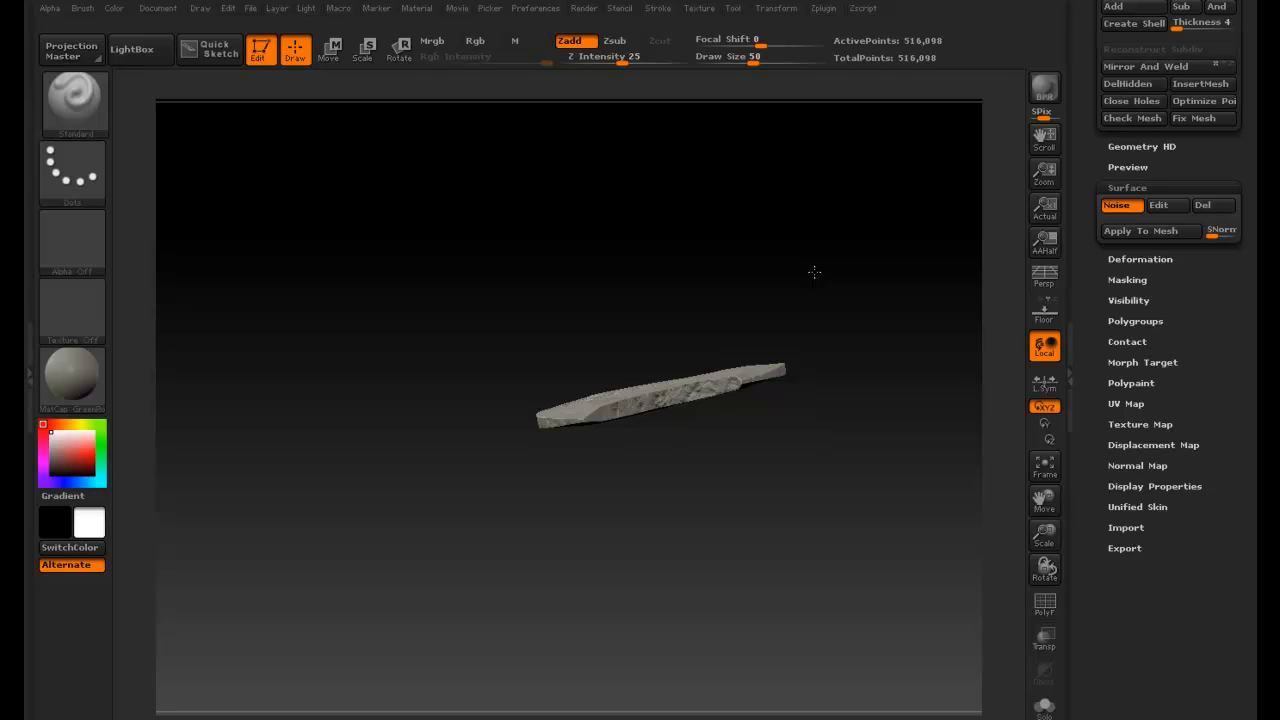
pyautogui.moveTo(691, 309)
pyautogui.mouseDown()
pyautogui.moveTo(701, 463)
pyautogui.moveTo(685, 442)
pyautogui.mouseUp()
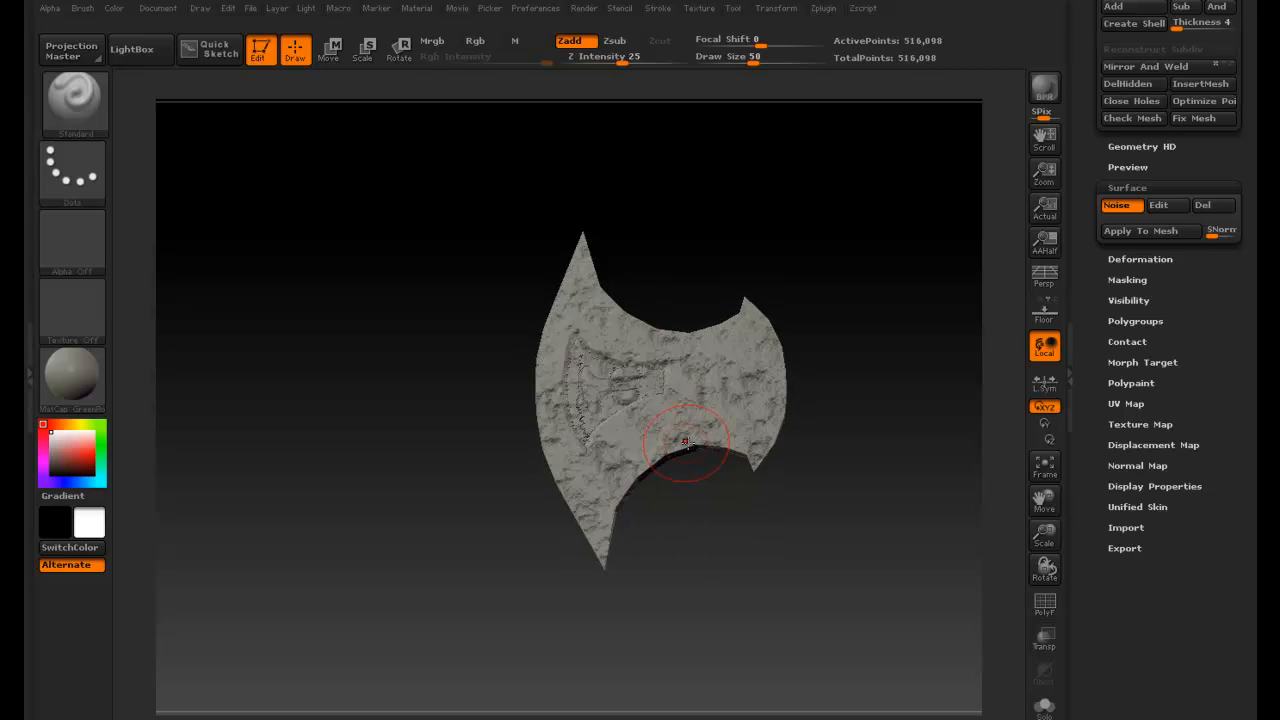